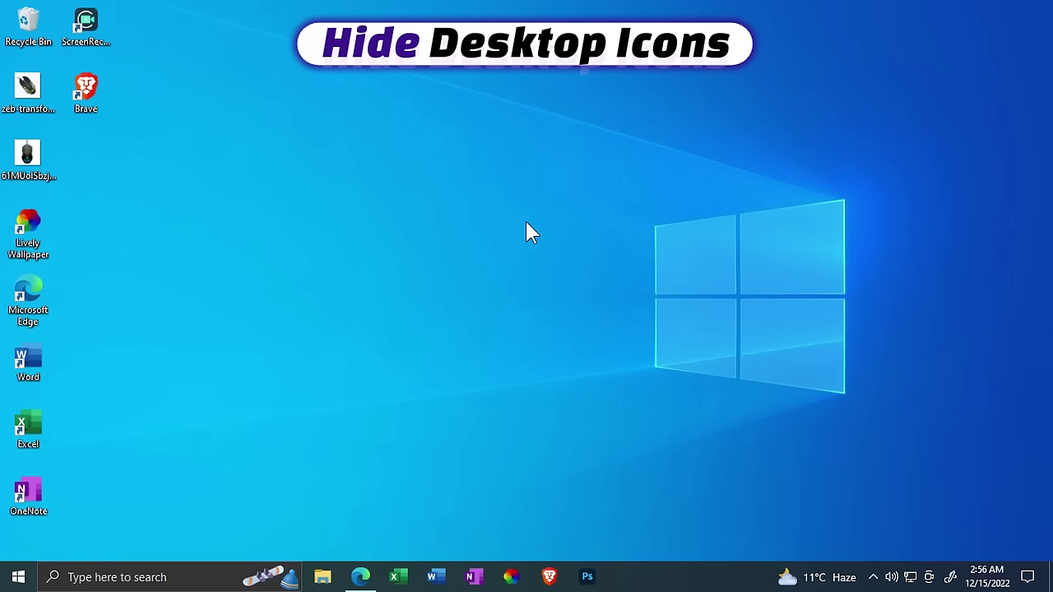
# - Hide all desktop icons by turning off Show desktop icons
pyautogui.rightClick(509, 231)
pyautogui.moveTo(551, 244)
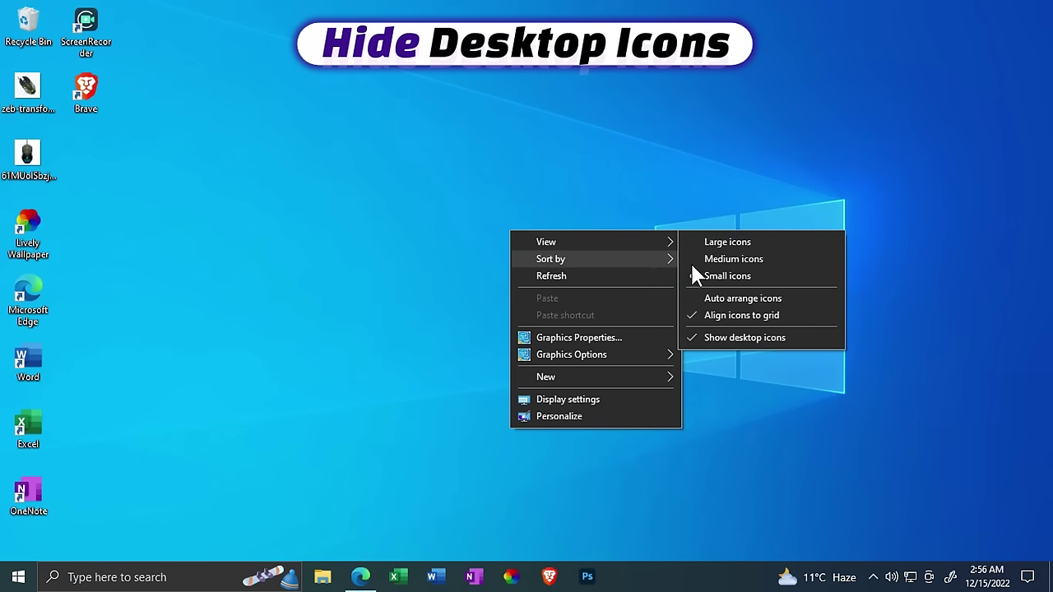
pyautogui.click(732, 339)
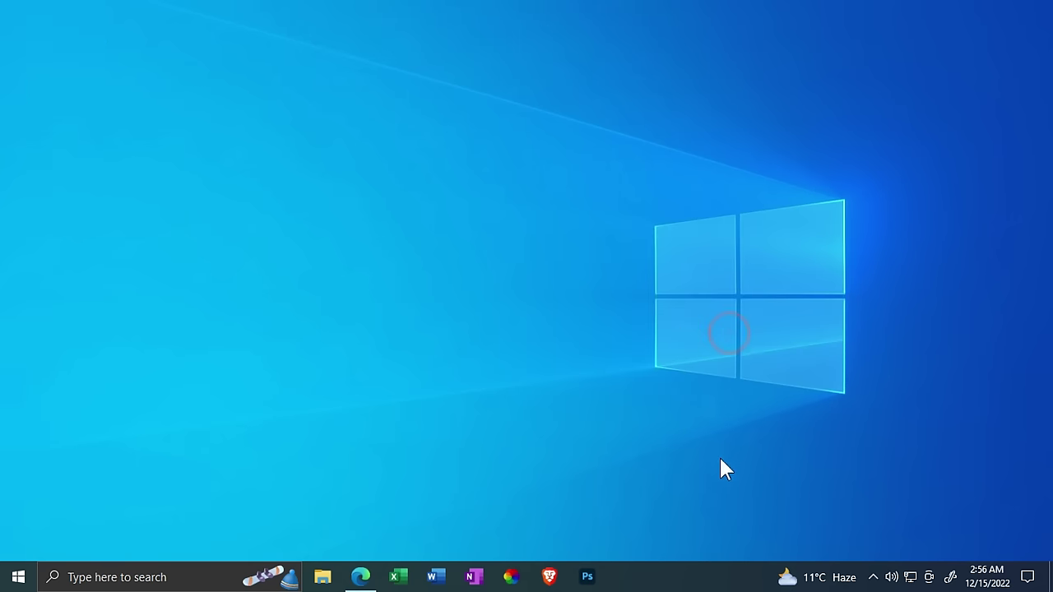
# - Remove the Windows Ink Workspace button from the taskbar and turn off News and interests
pyautogui.rightClick(701, 576)
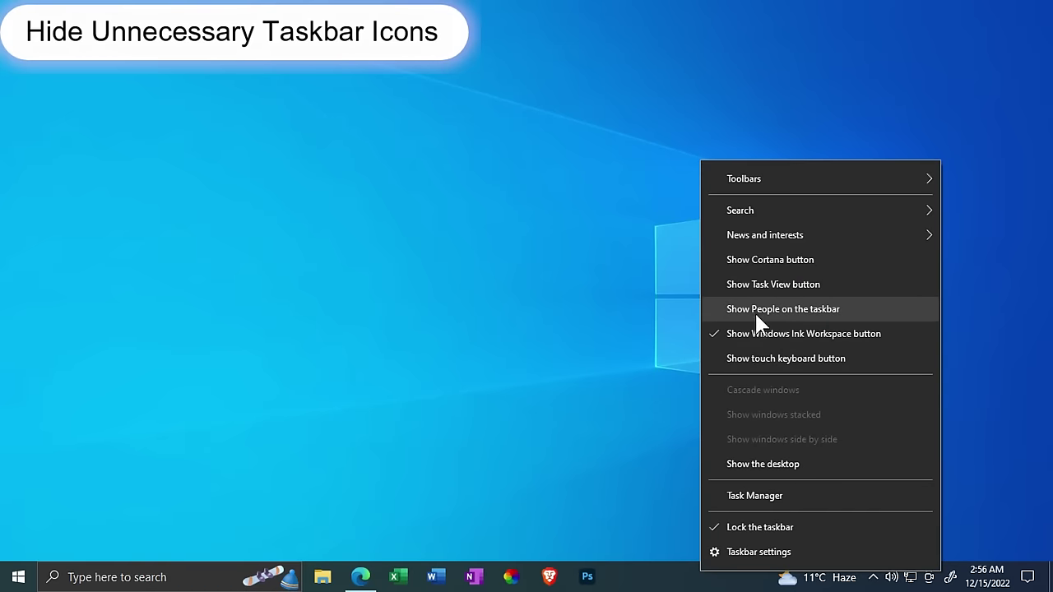
pyautogui.click(757, 337)
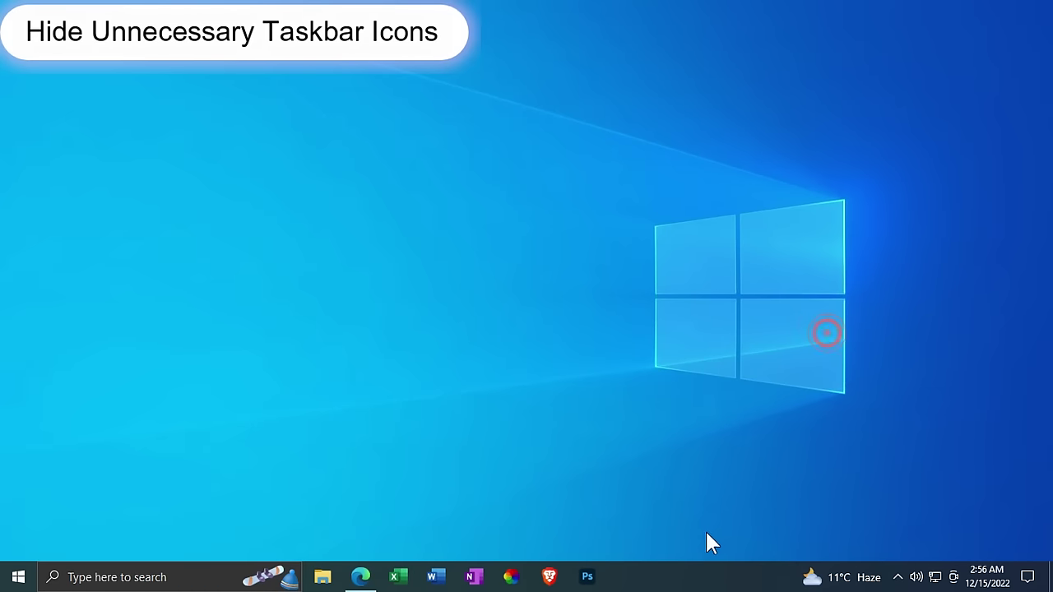
pyautogui.rightClick(691, 578)
pyautogui.moveTo(769, 238)
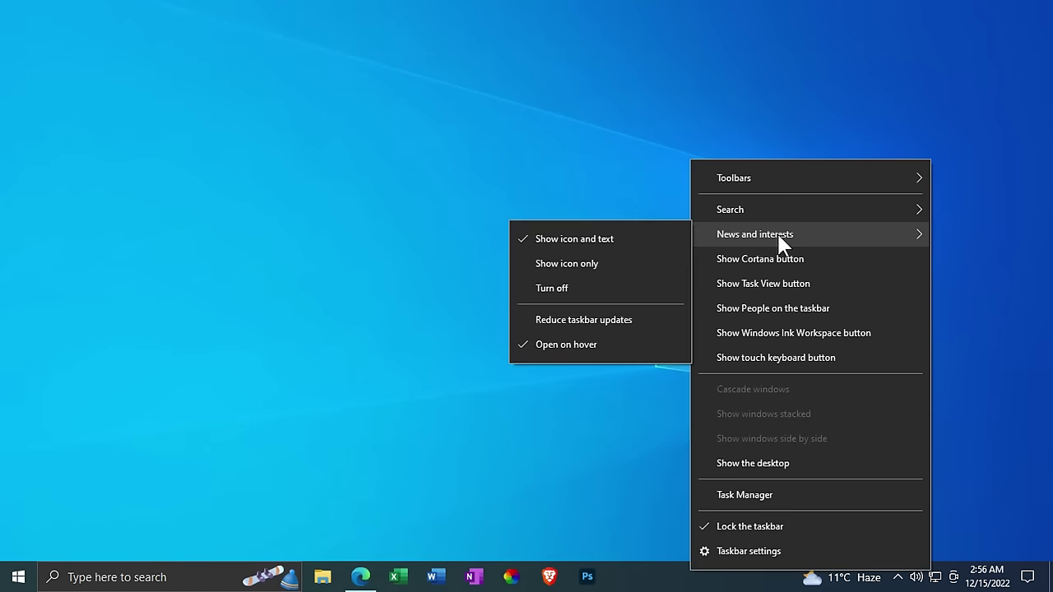
pyautogui.click(580, 288)
# - Set the taskbar search box to Hidden
pyautogui.rightClick(727, 577)
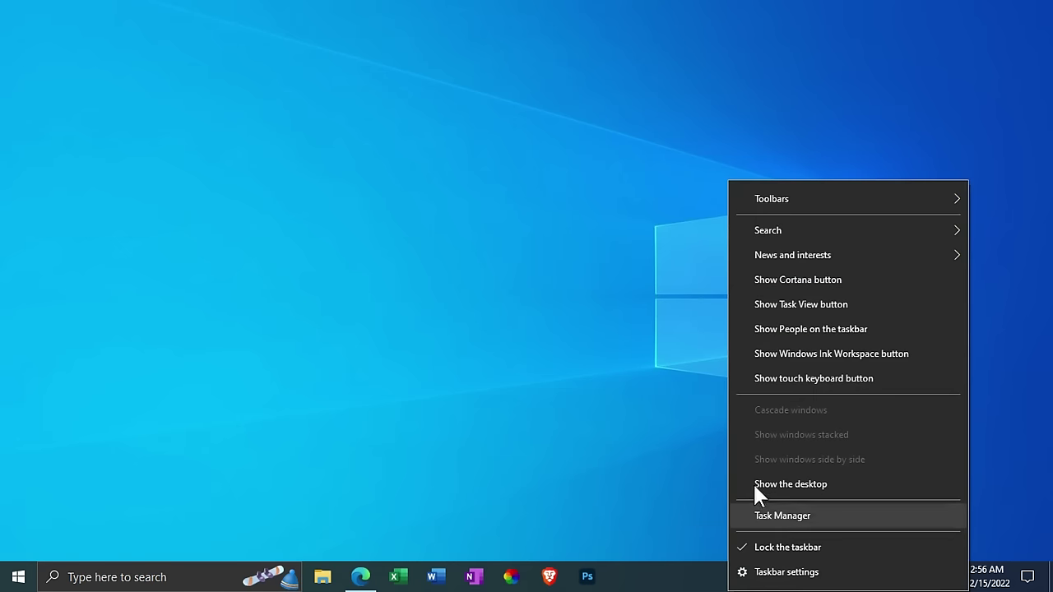
pyautogui.moveTo(787, 231)
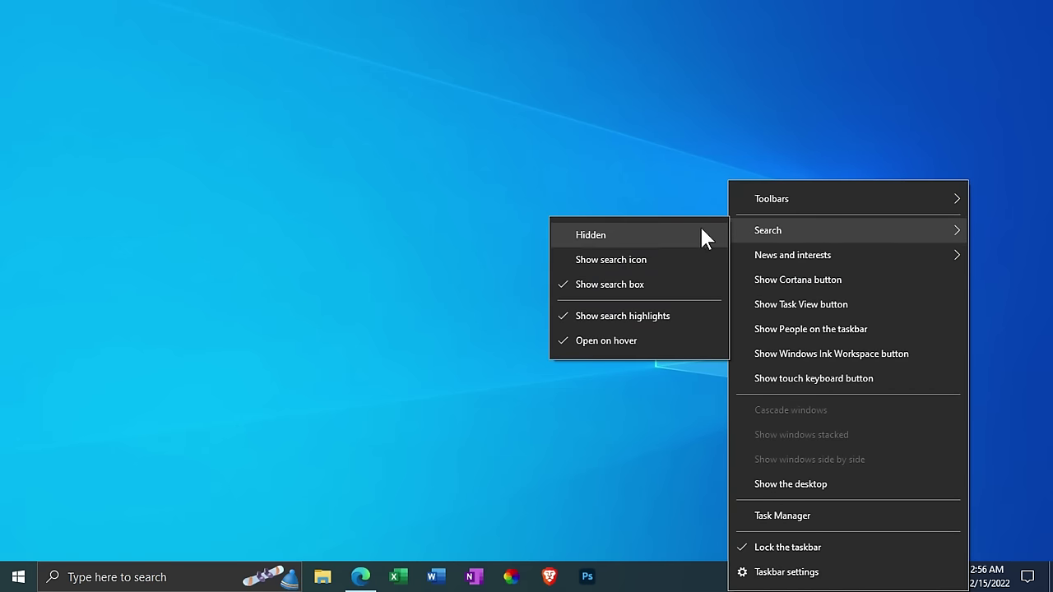
pyautogui.click(672, 229)
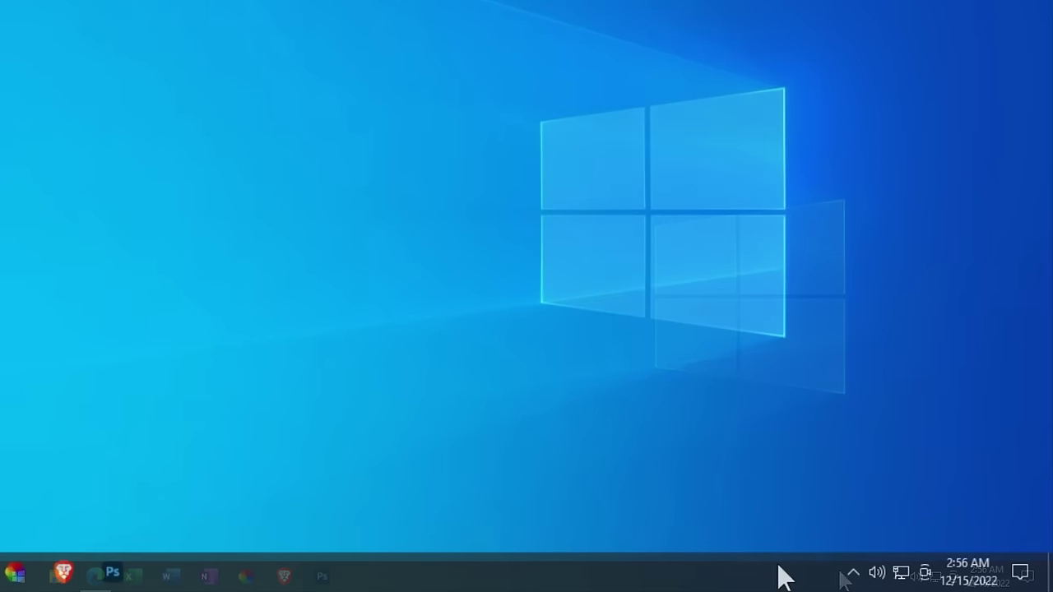
# - Move the volume, network and Meet Now icons from the taskbar into the hidden icons tray
pyautogui.rightClick(870, 573)
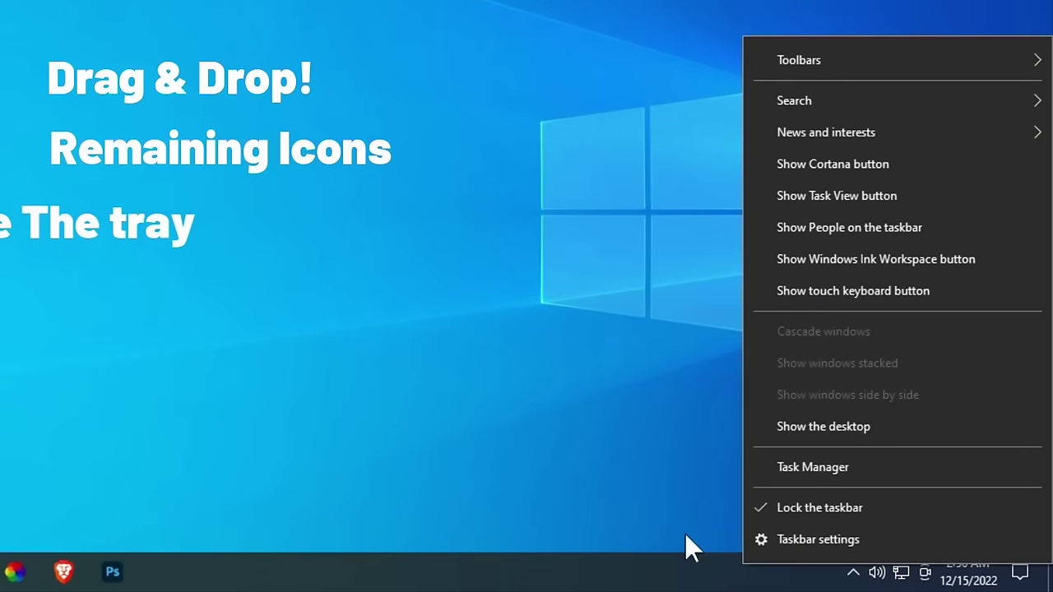
pyautogui.click(625, 493)
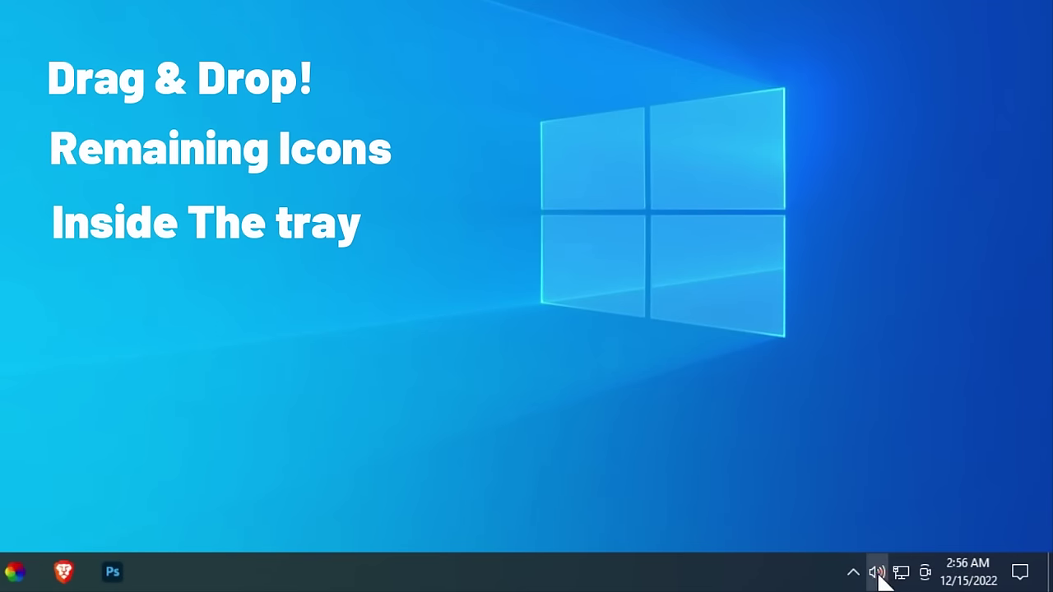
pyautogui.moveTo(879, 572); pyautogui.dragTo(868, 580)
pyautogui.moveTo(861, 534); pyautogui.dragTo(859, 530)
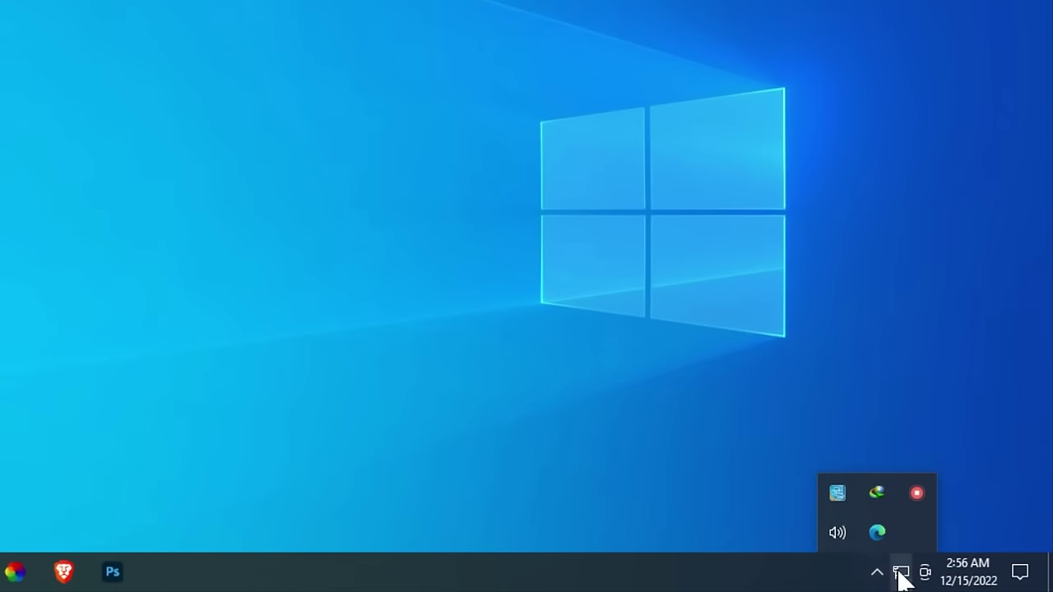
pyautogui.moveTo(900, 575); pyautogui.dragTo(919, 550)
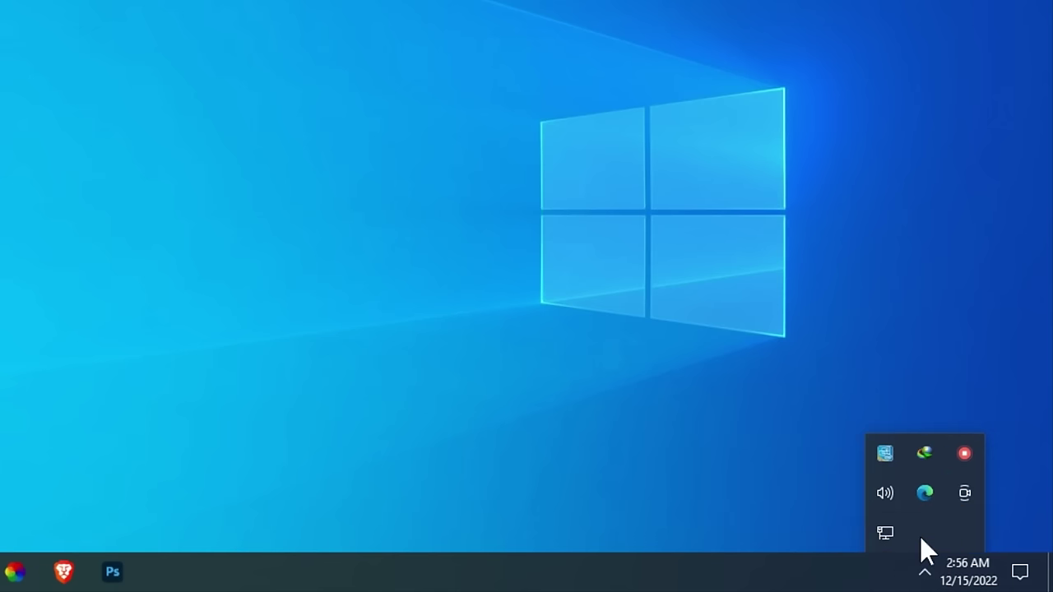
# - In the taskbar settings, turn off the Clock, Action Center and Meet Now system icons and turn on small taskbar buttons
pyautogui.rightClick(847, 578)
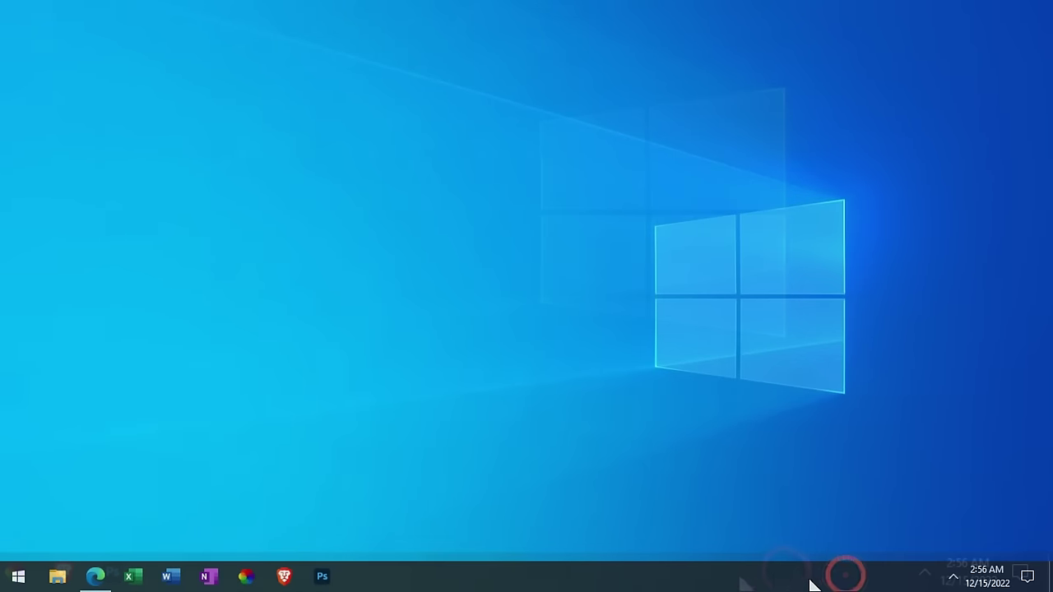
pyautogui.click(836, 562)
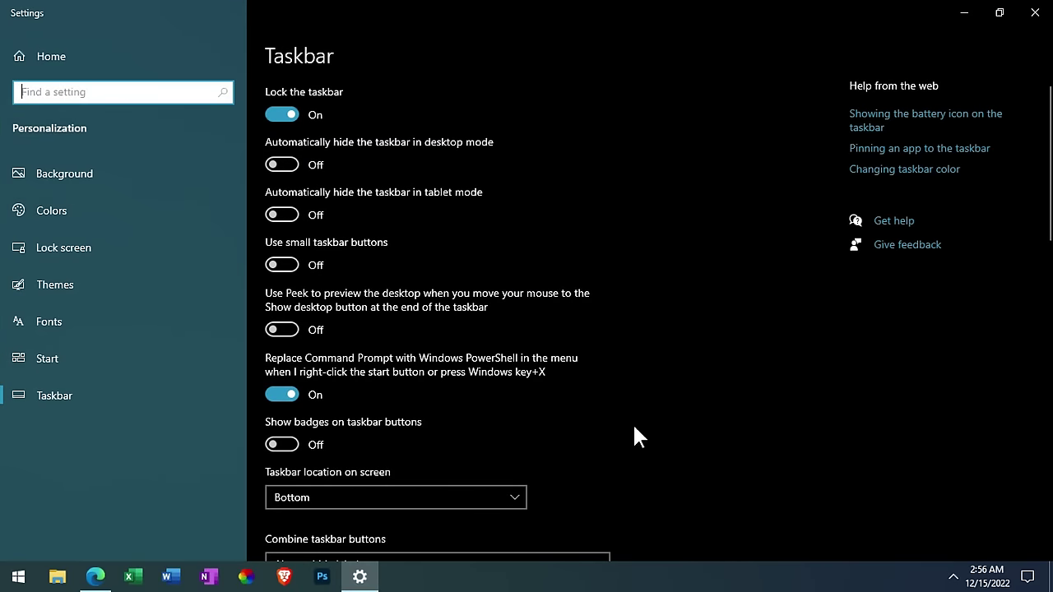
pyautogui.scroll(-5, 610, 403)
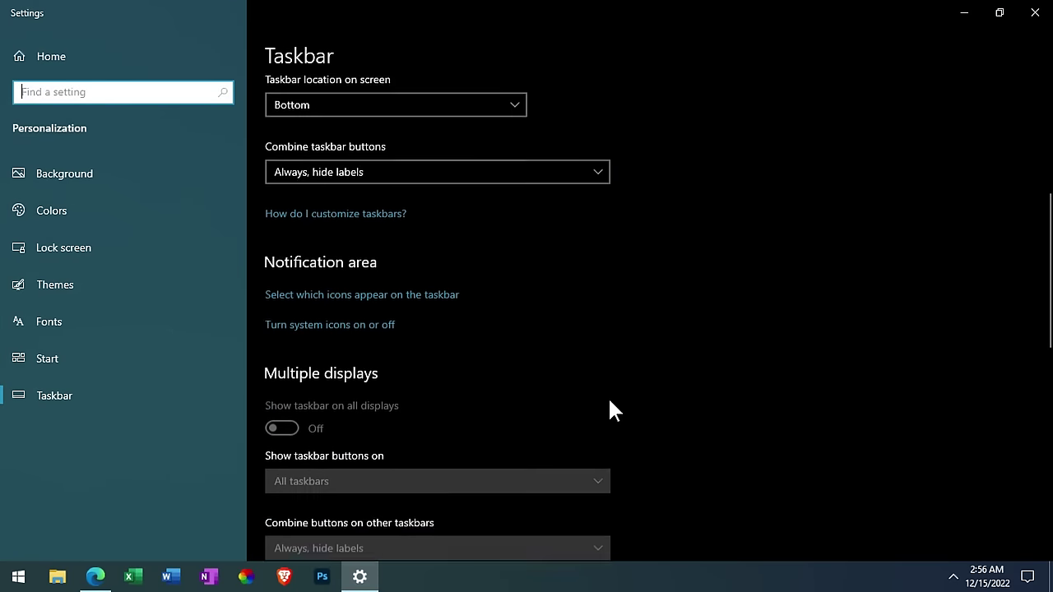
pyautogui.click(302, 295)
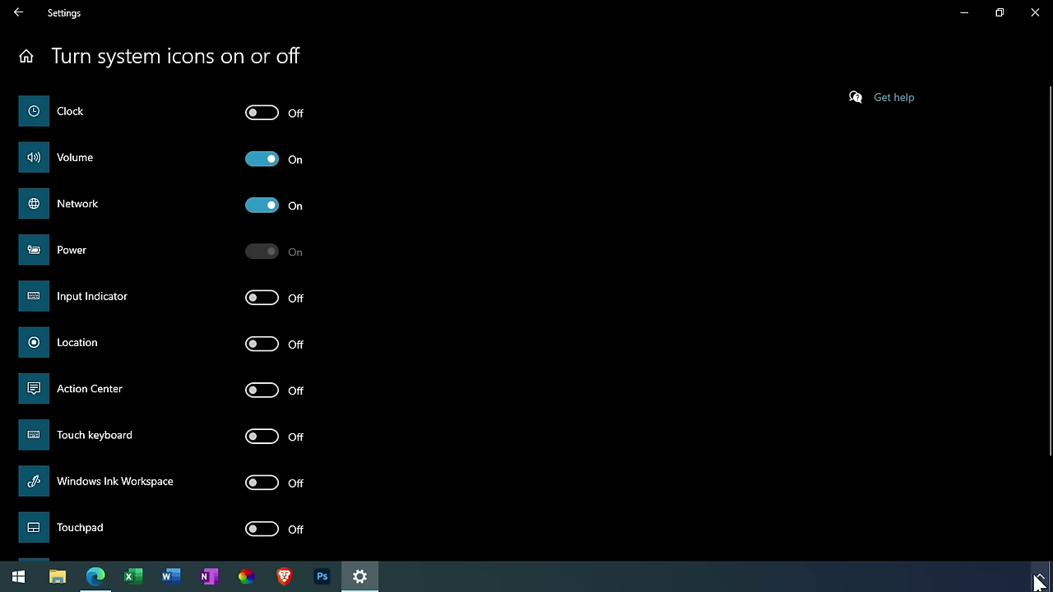
pyautogui.scroll(-3, 538, 350)
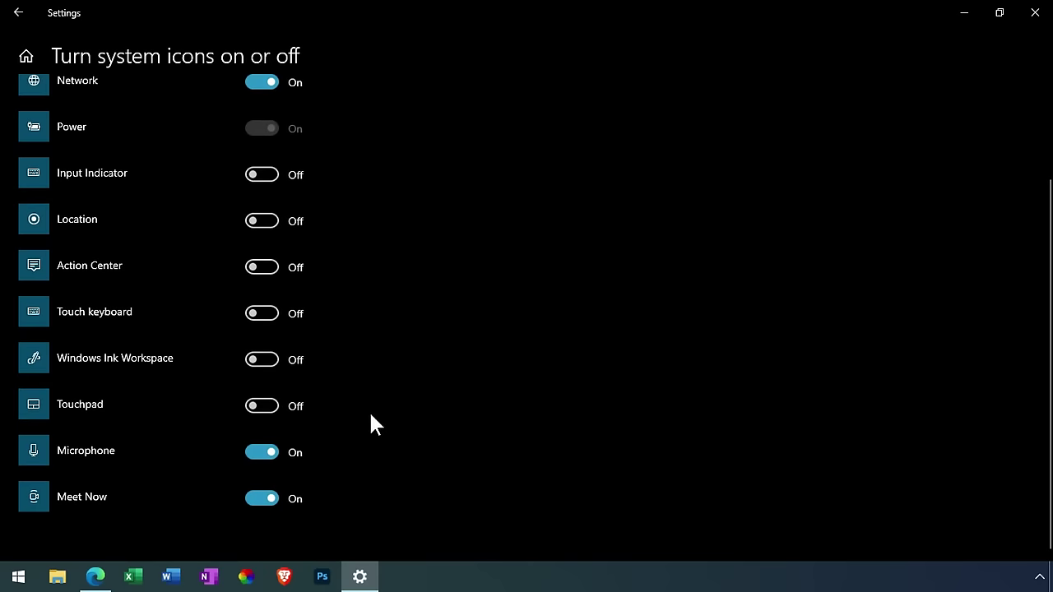
pyautogui.scroll(3, 482, 348)
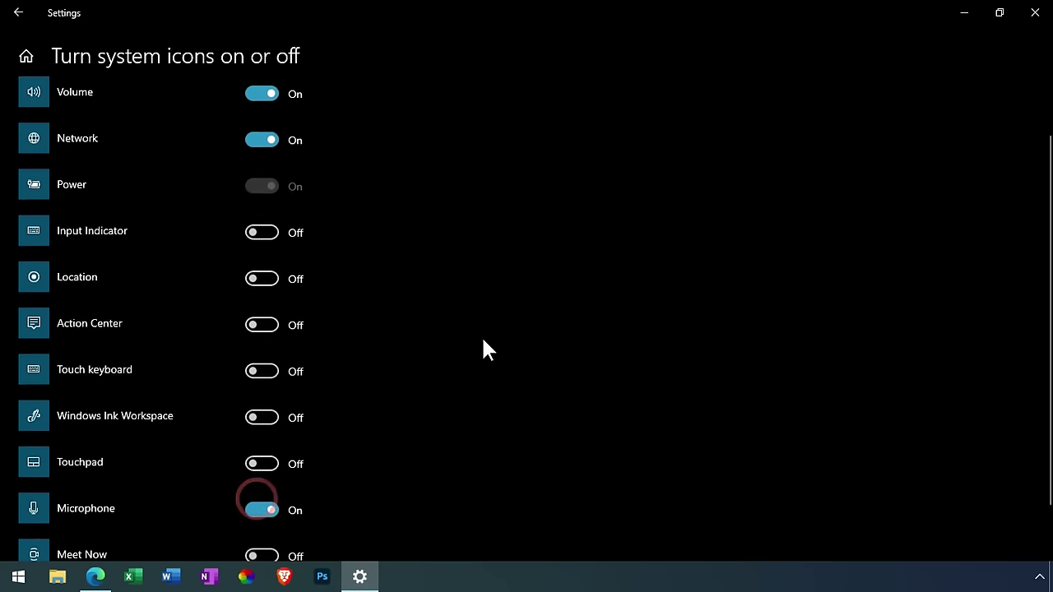
pyautogui.click(14, 14)
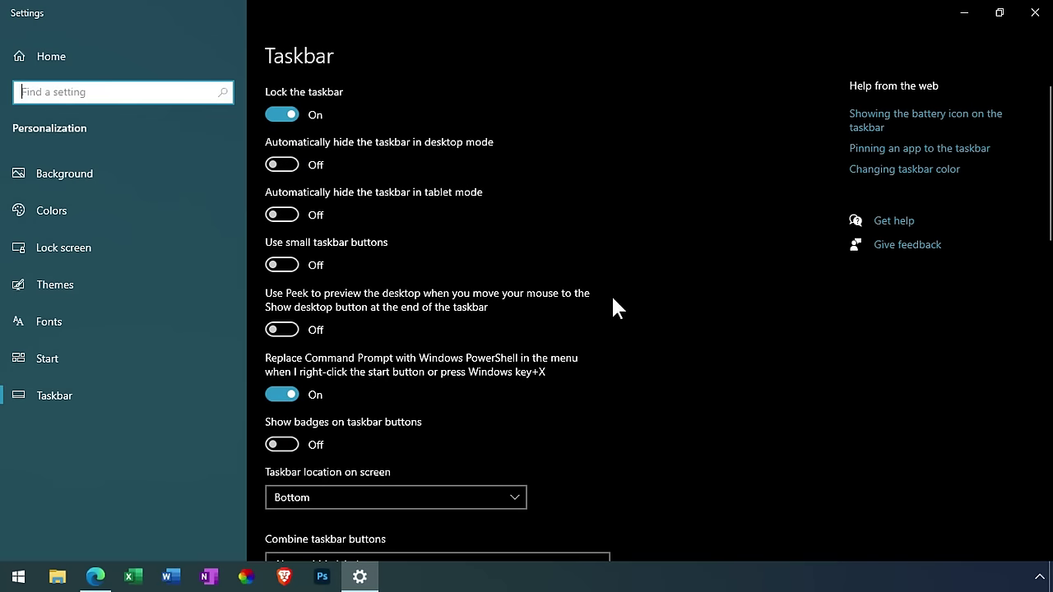
pyautogui.click(287, 265)
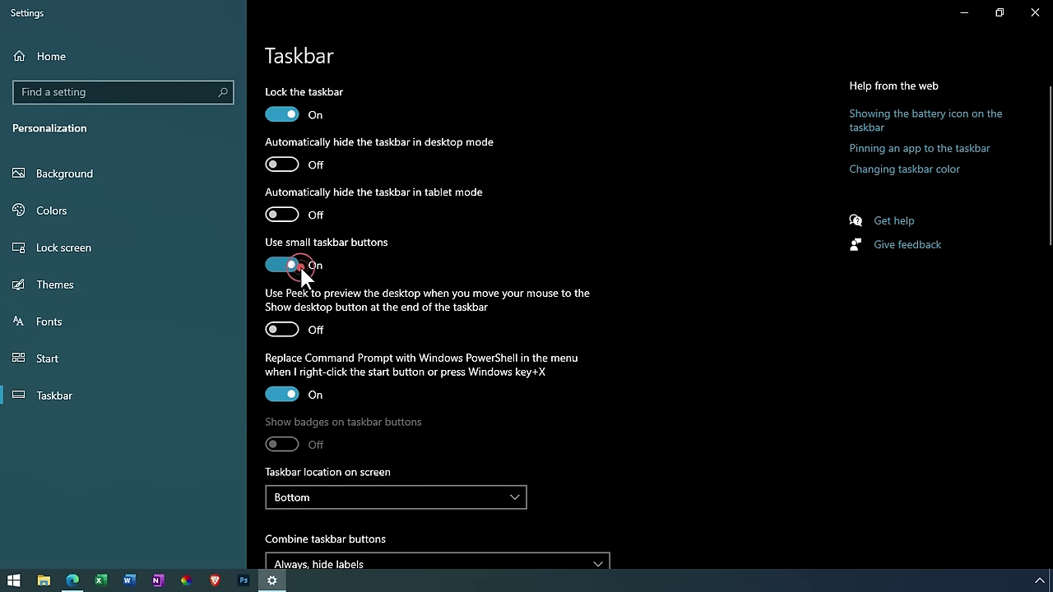
# - Check the Start personalization options and the Start menu itself, and close Settings
pyautogui.click(39, 362)
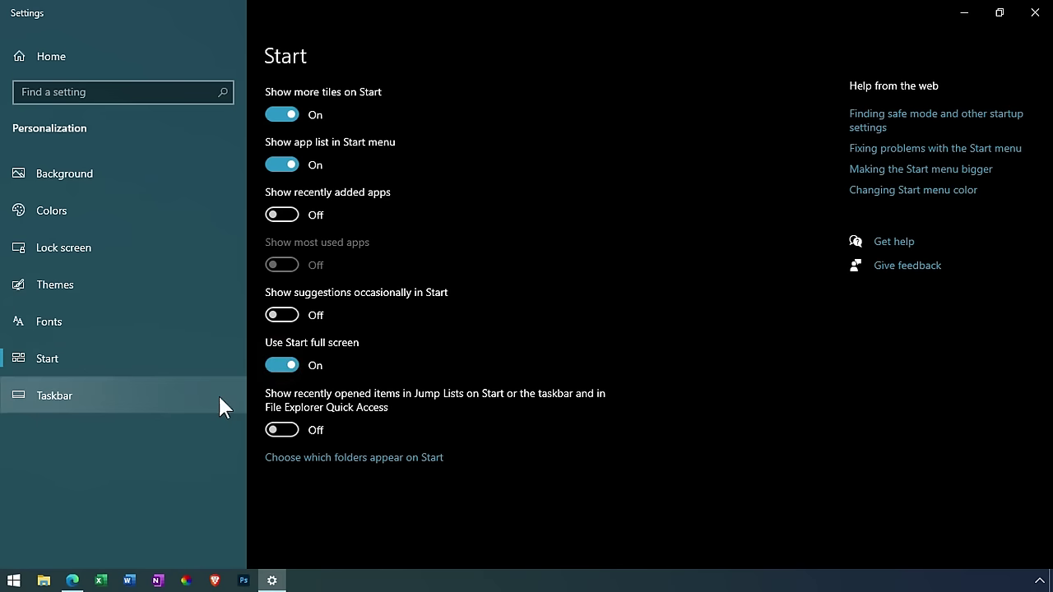
pyautogui.click(12, 580)
pyautogui.click(15, 581)
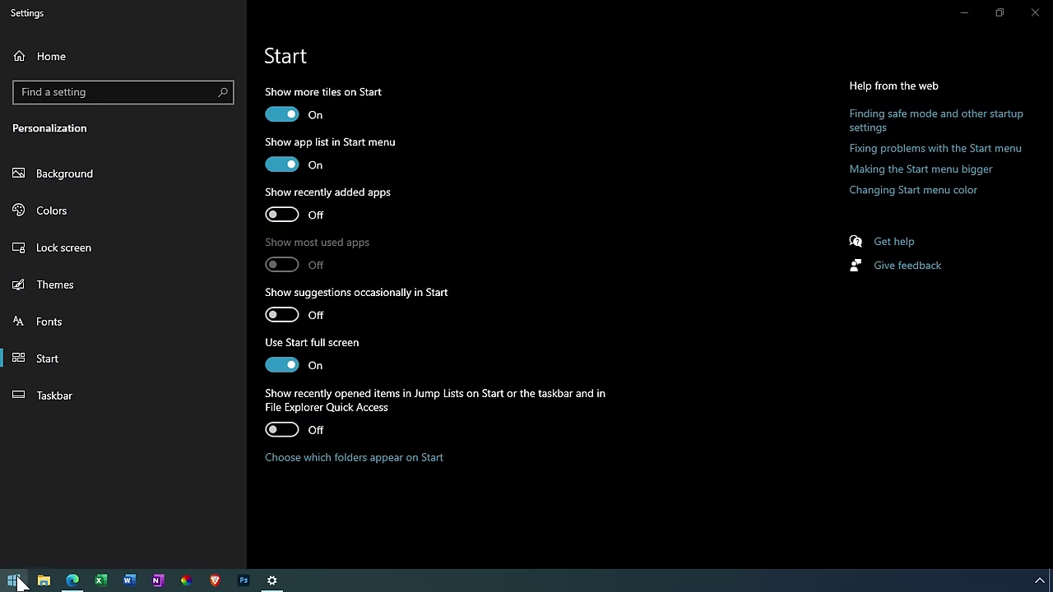
pyautogui.click(663, 216)
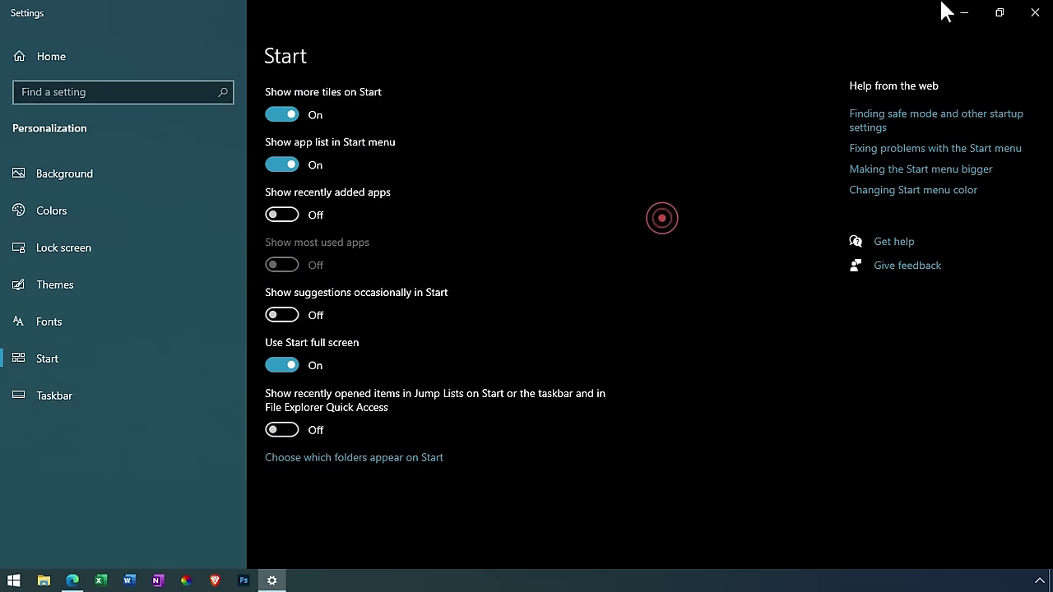
pyautogui.click(1029, 9)
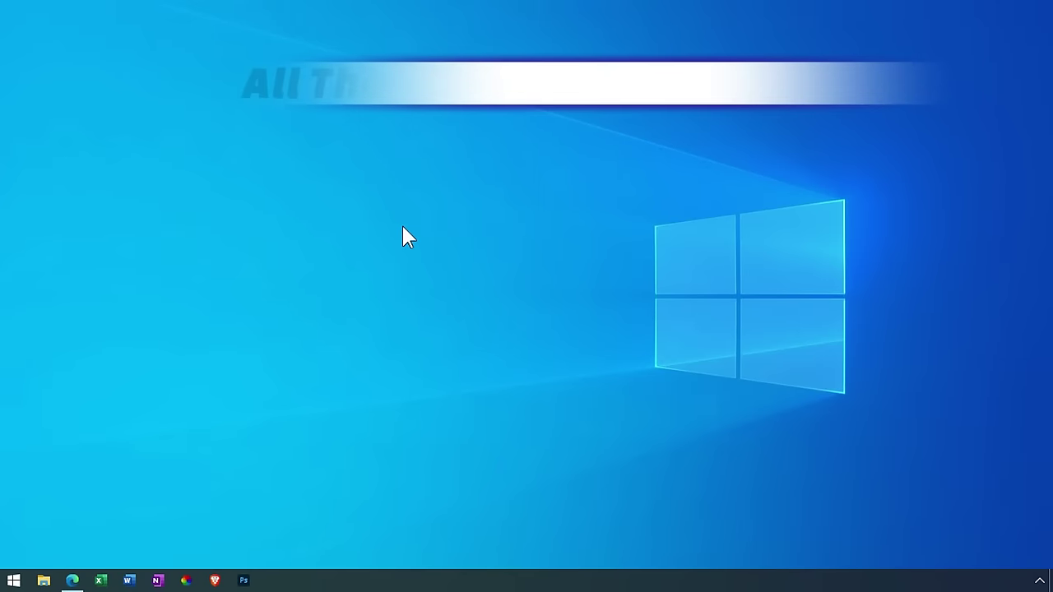
# - Switch to Microsoft Edge and download the Rainmeter 4.5.16 installer from rainmeter.net, creating the missing Programs download folder
pyautogui.click(75, 580)
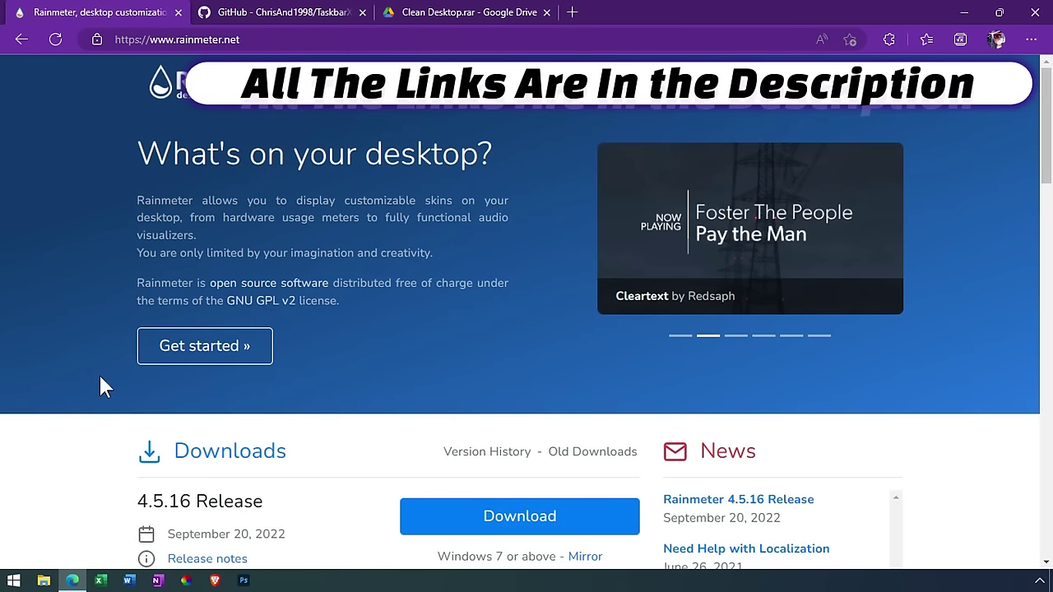
pyautogui.click(482, 535)
pyautogui.click(482, 535)
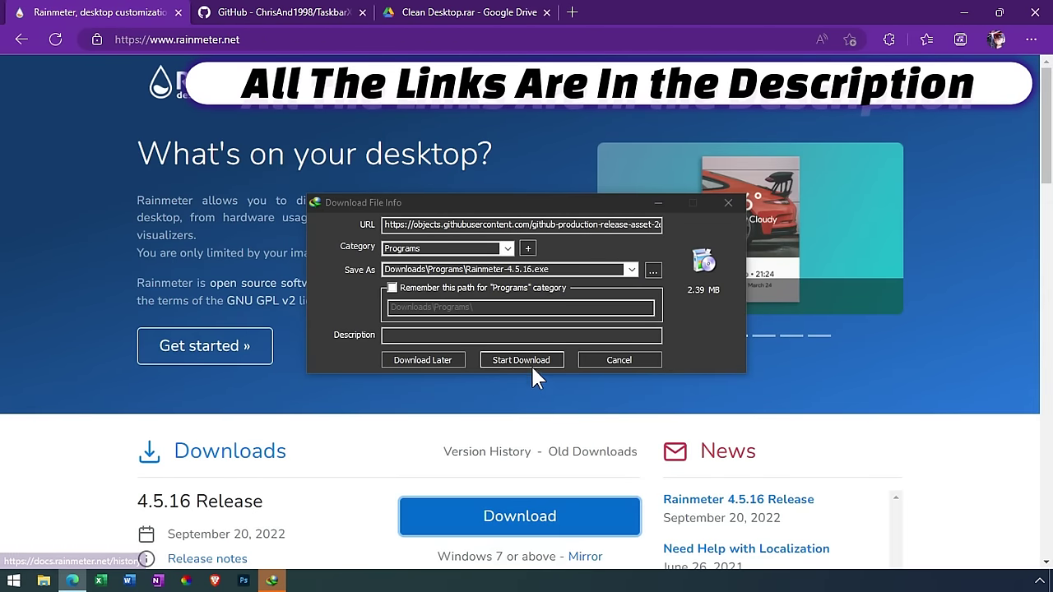
pyautogui.click(535, 360)
pyautogui.click(563, 317)
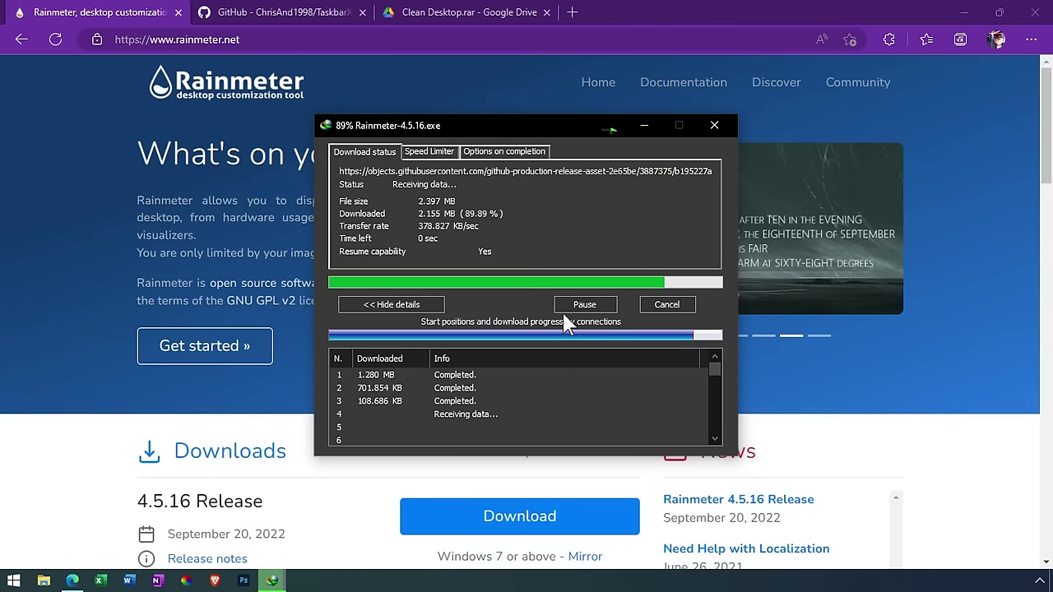
pyautogui.click(649, 336)
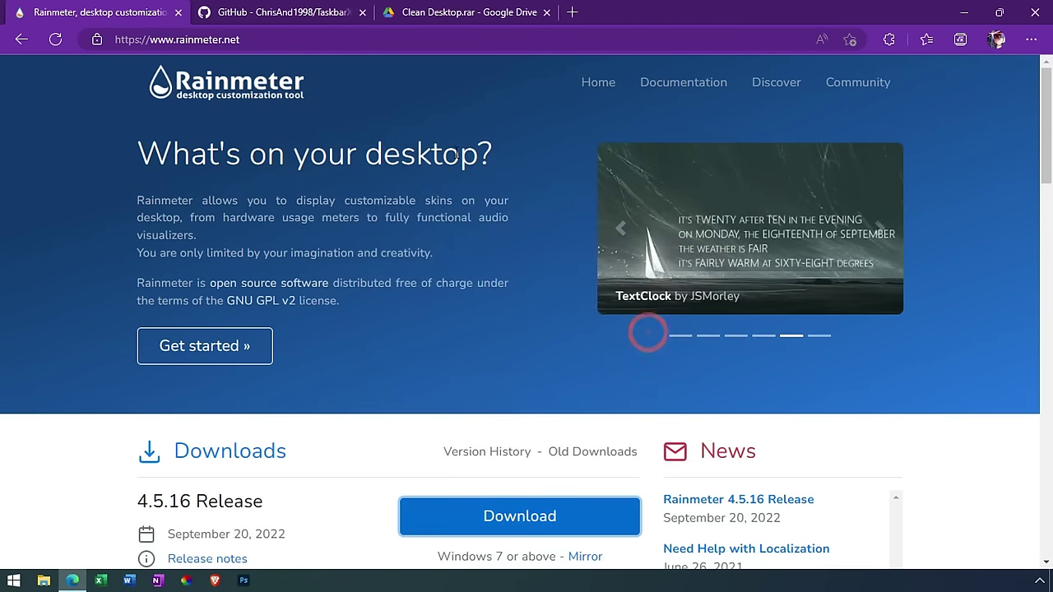
# - Download TaskbarX_1.7.8.0_x64.zip from the latest TaskbarX release on GitHub, creating the missing Compressed download folder
pyautogui.click(277, 18)
pyautogui.scroll(-3, 661, 280)
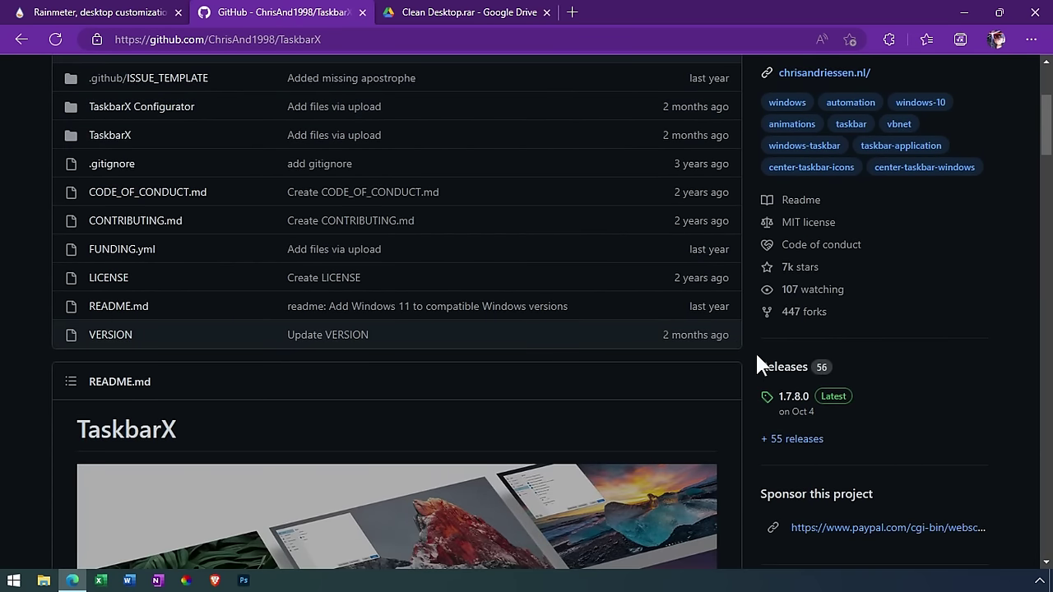
pyautogui.click(786, 397)
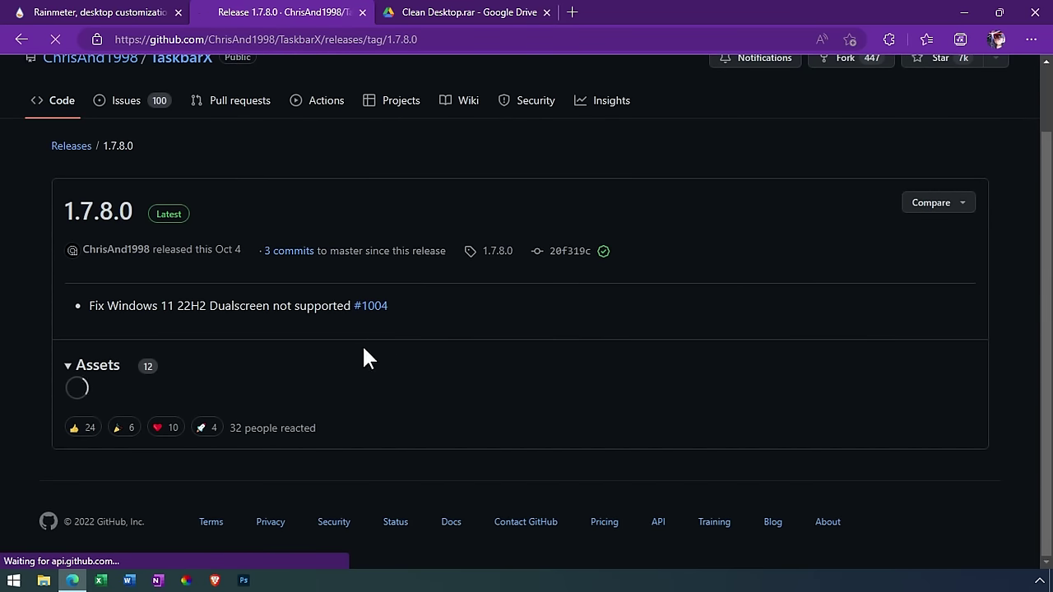
pyautogui.scroll(-2, 362, 344)
pyautogui.scroll(-1, 362, 344)
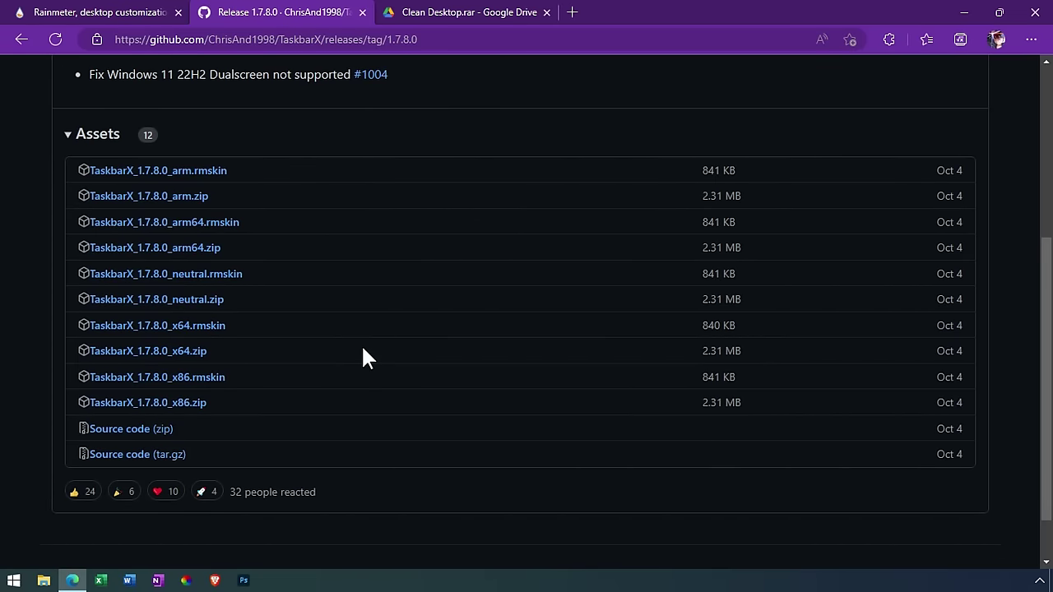
pyautogui.click(113, 362)
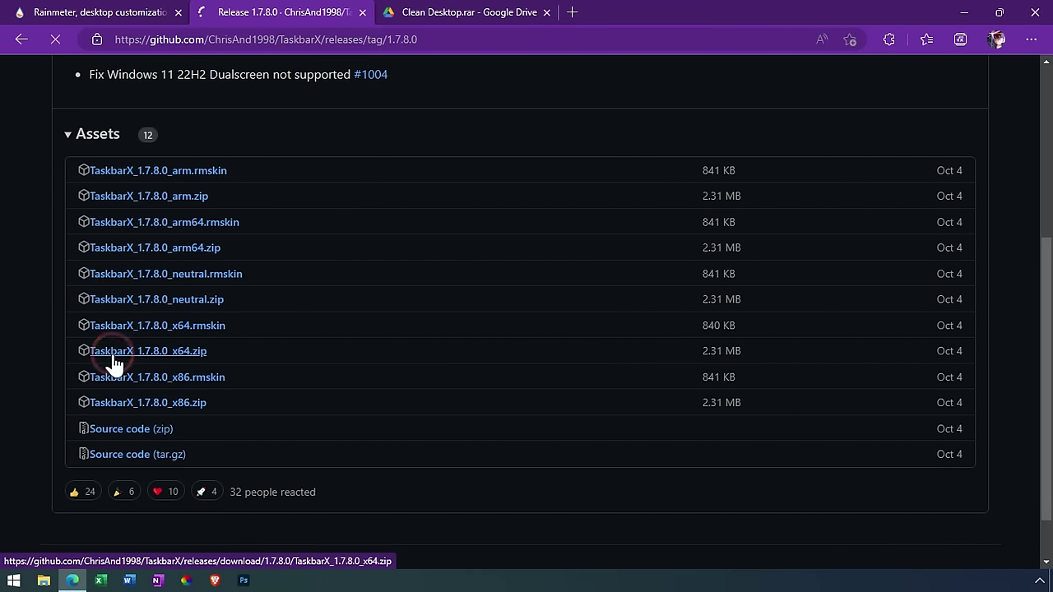
pyautogui.click(510, 359)
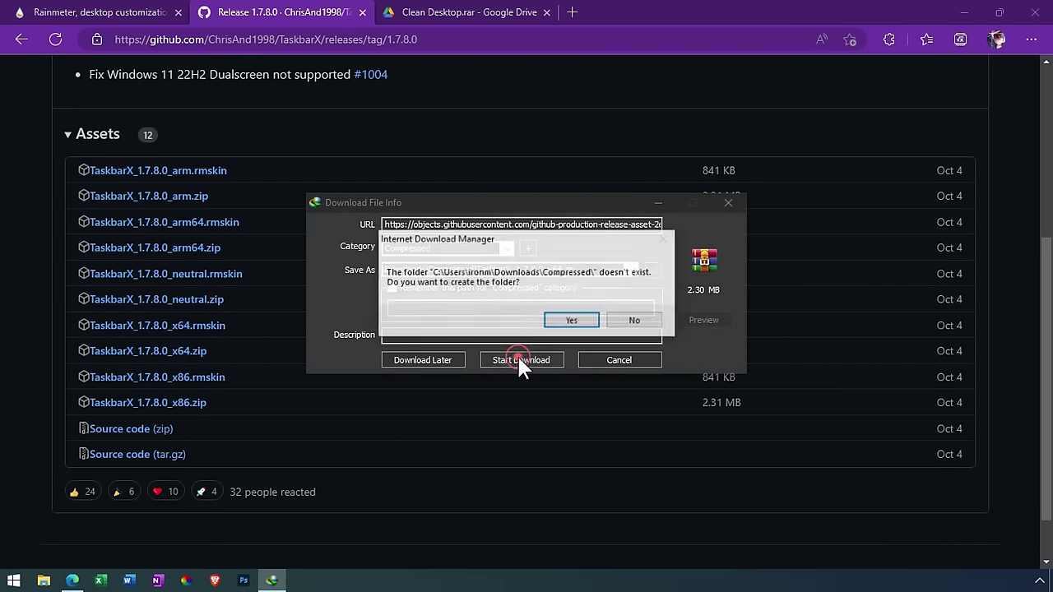
pyautogui.click(568, 323)
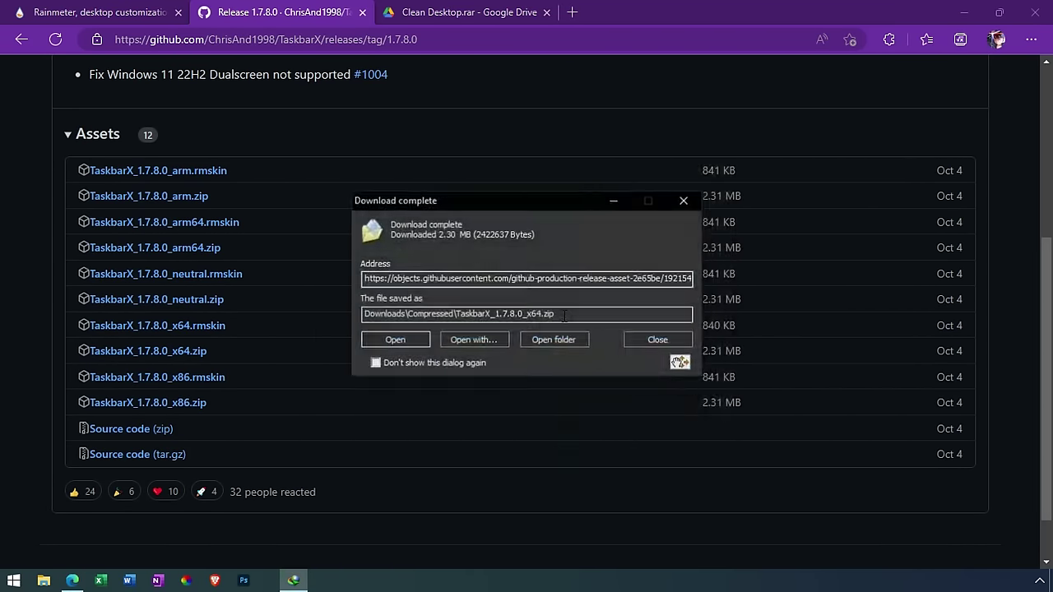
pyautogui.click(634, 340)
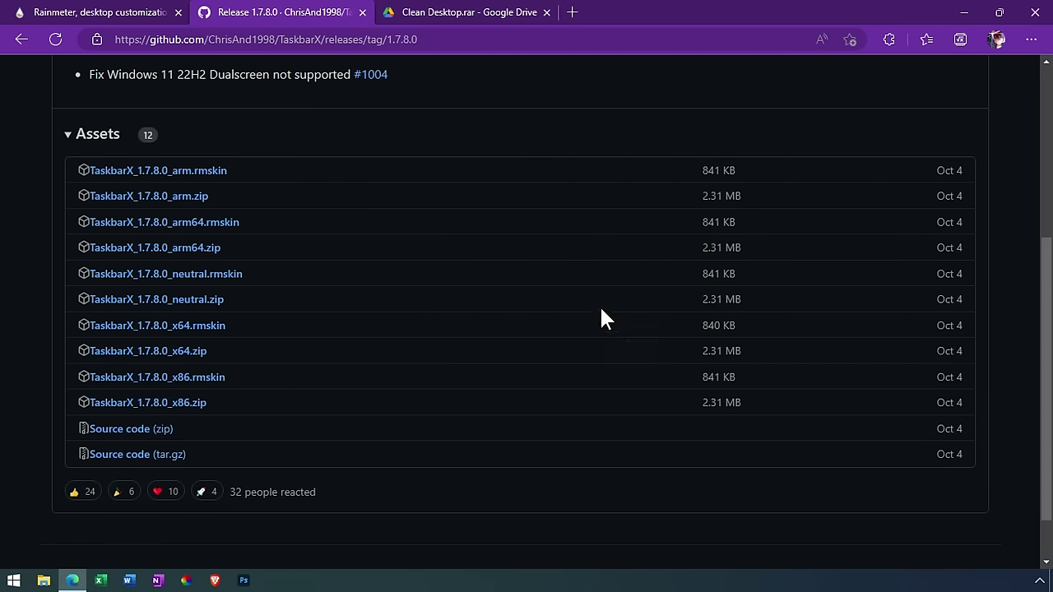
# - Download Clean Desktop.rar from Google Drive into the Compressed download folder and close the browser
pyautogui.click(492, 15)
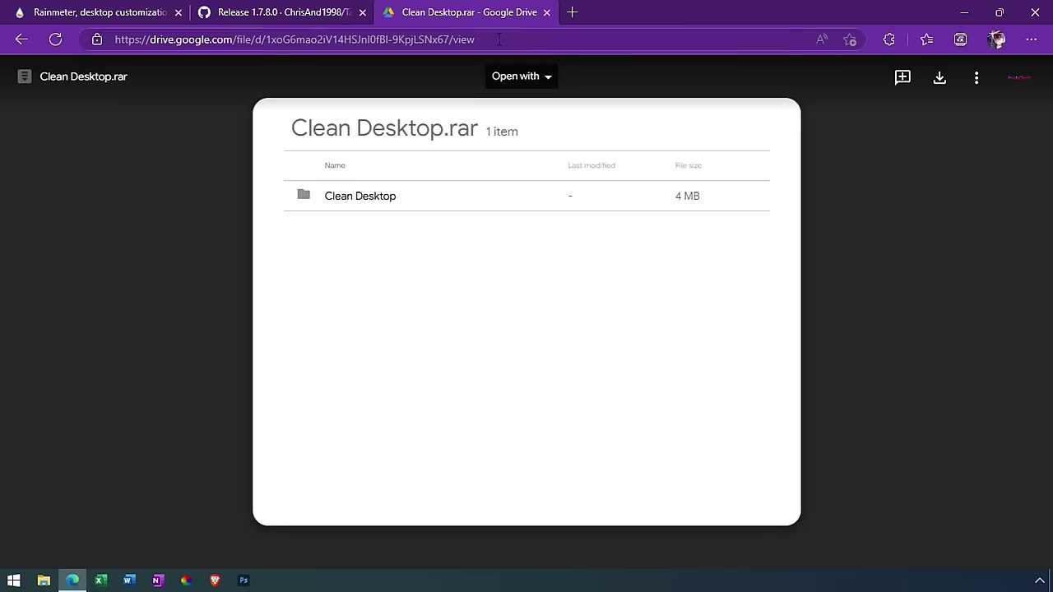
pyautogui.click(940, 80)
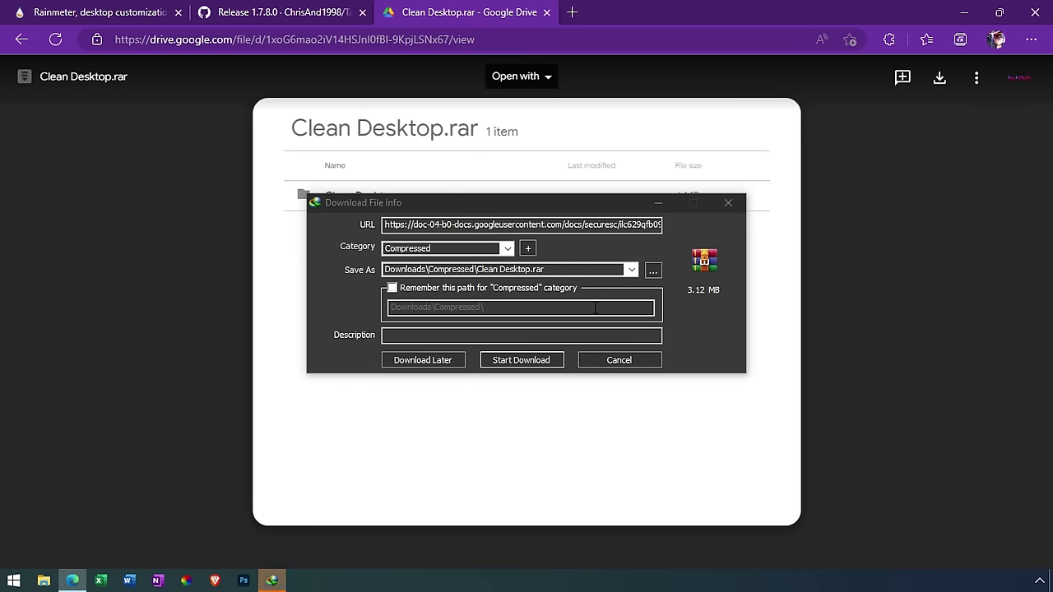
pyautogui.click(529, 359)
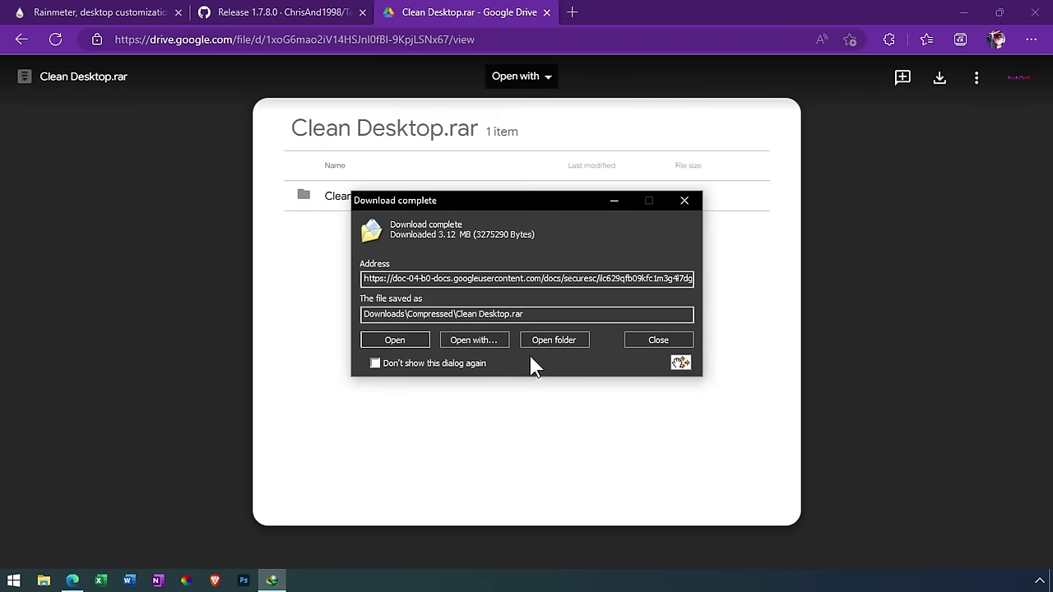
pyautogui.click(633, 337)
pyautogui.click(1034, 13)
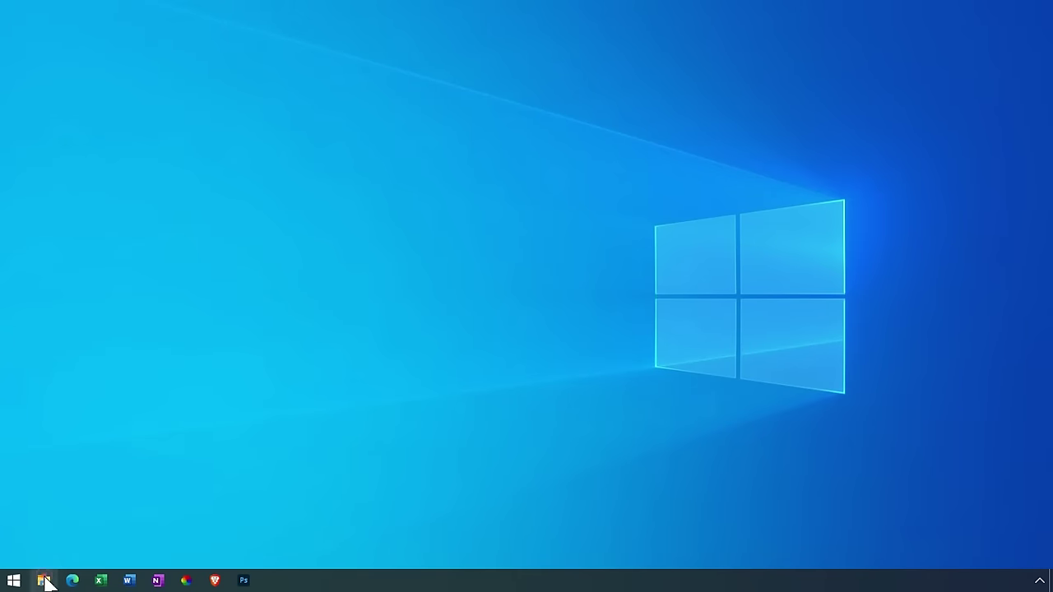
# - In File Explorer, extract the TaskbarX_1.7.8.0_x64 archive from Downloads\Compressed into its own TaskbarX_1.7.8.0_x64 folder
pyautogui.click(43, 580)
pyautogui.click(96, 130)
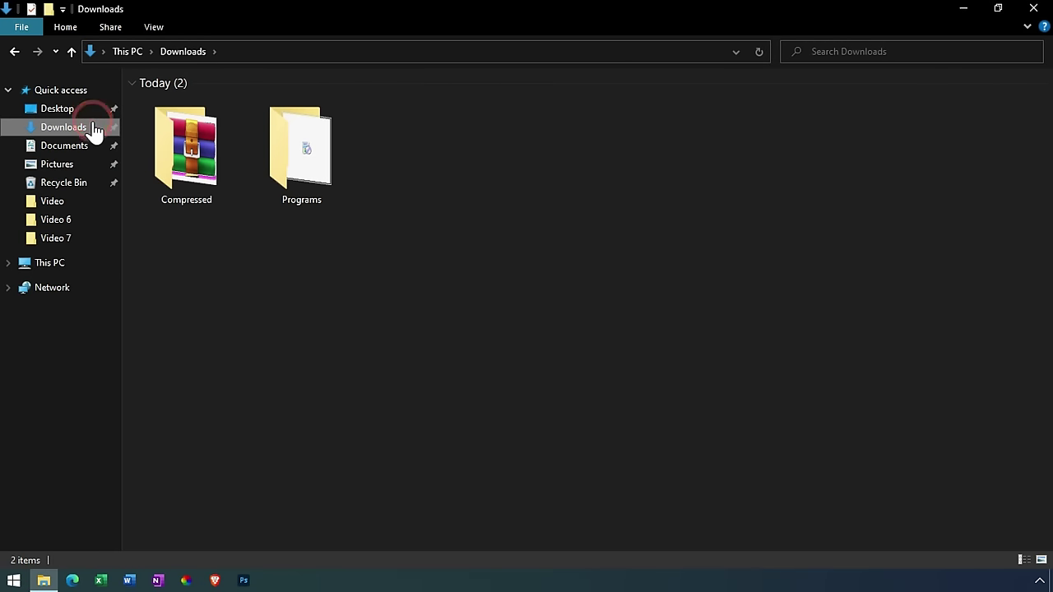
pyautogui.doubleClick(207, 158)
pyautogui.keyDown('ctrl'); pyautogui.scroll(3, 194, 169); pyautogui.keyUp('ctrl')
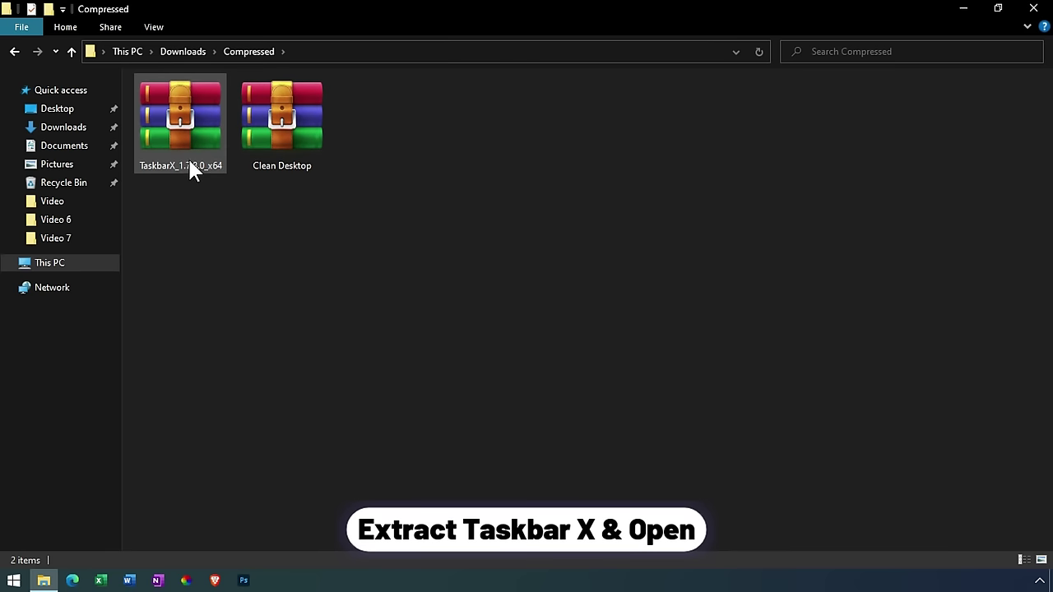
pyautogui.click(180, 111)
pyautogui.rightClick(163, 127)
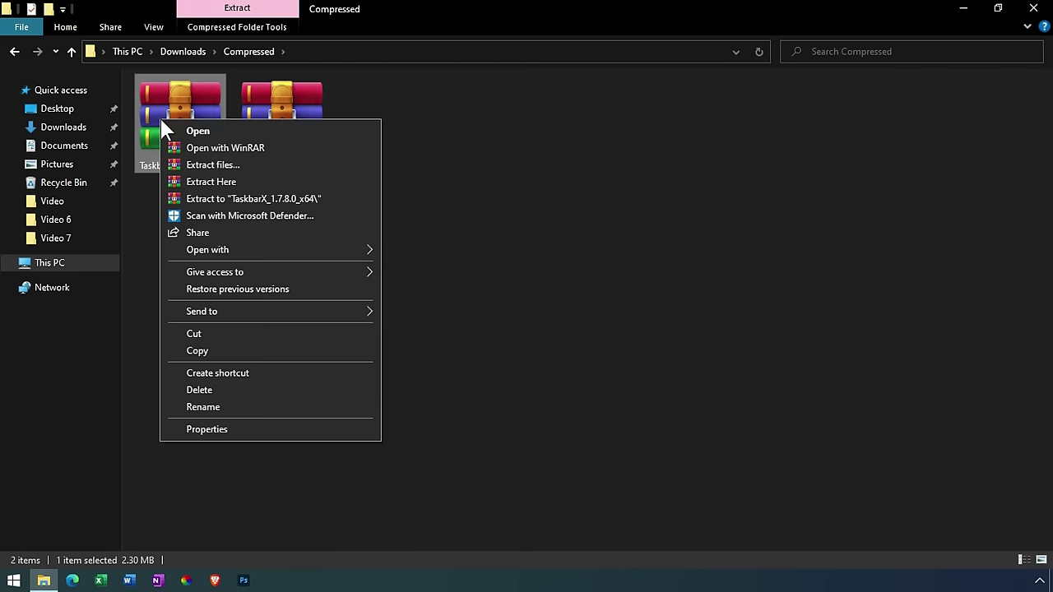
pyautogui.click(234, 199)
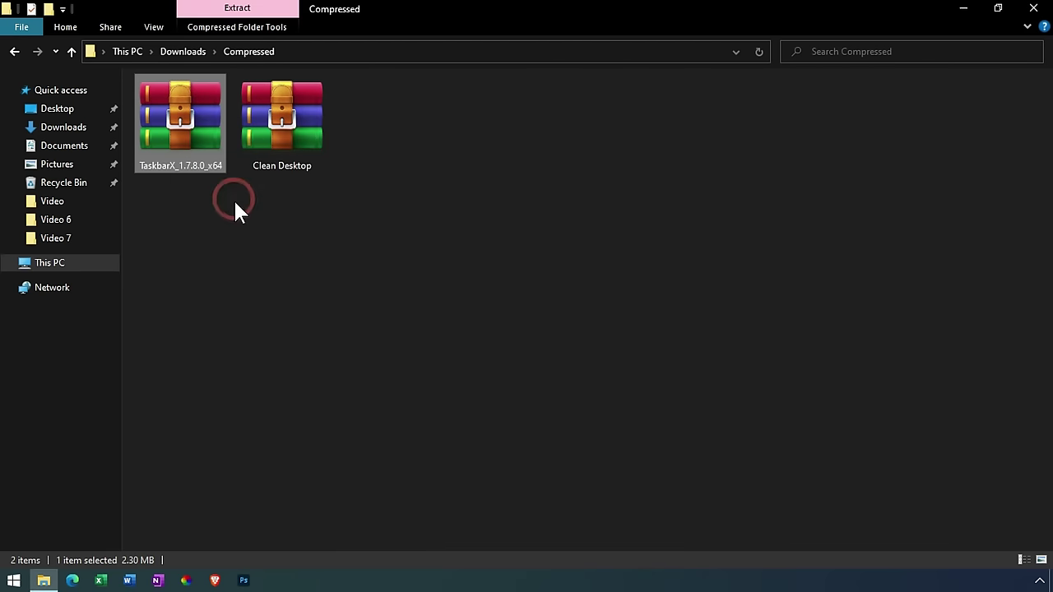
# - Start the TaskbarX and TaskbarX Configurator applications from the extracted TaskbarX_1.7.8.0_x64 folder
pyautogui.doubleClick(367, 148)
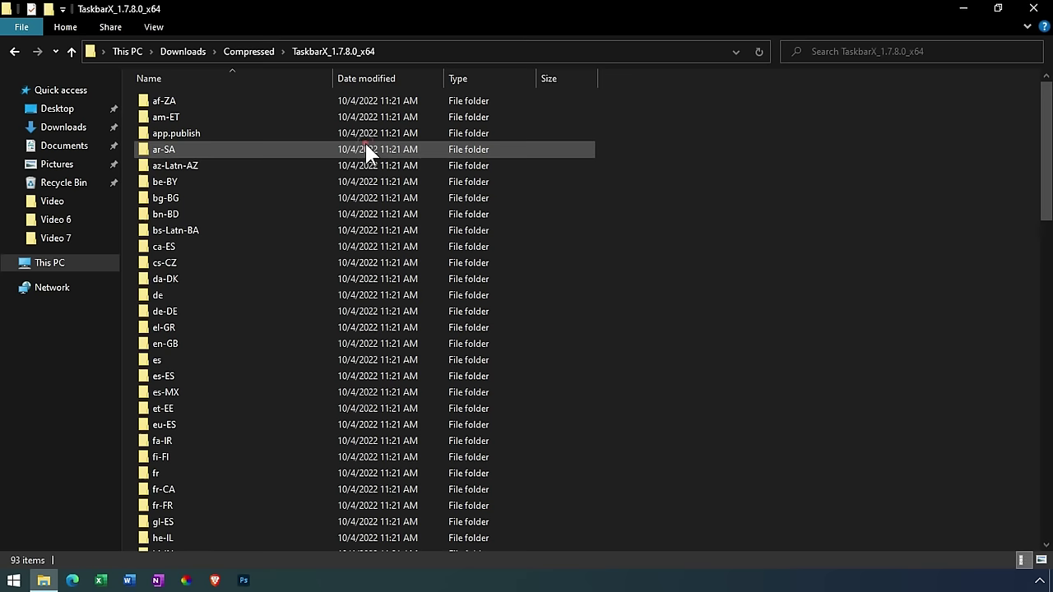
pyautogui.scroll(-20, 1029, 293)
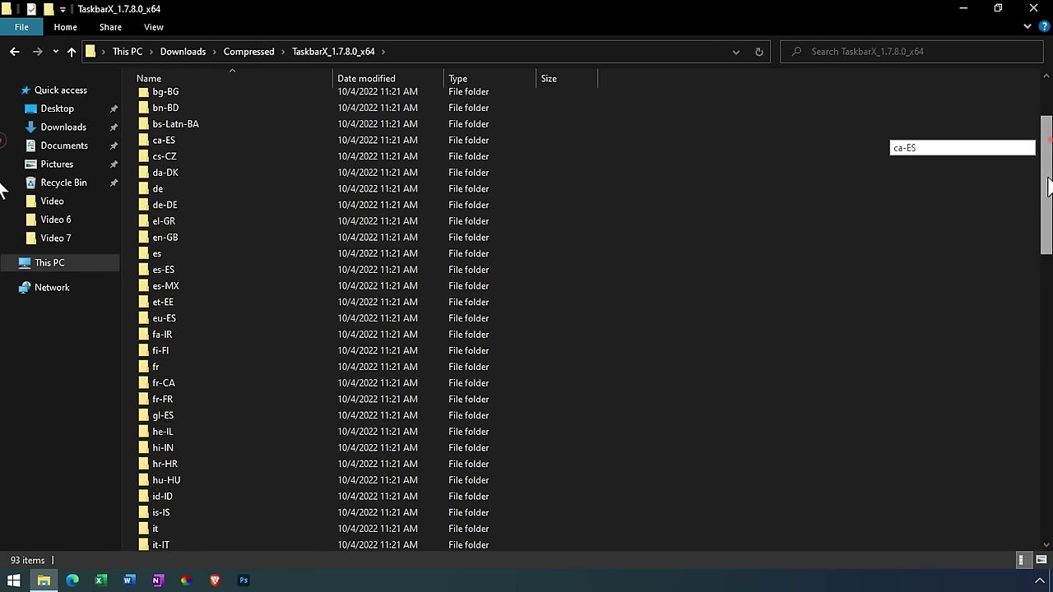
pyautogui.scroll(-1, 1017, 436)
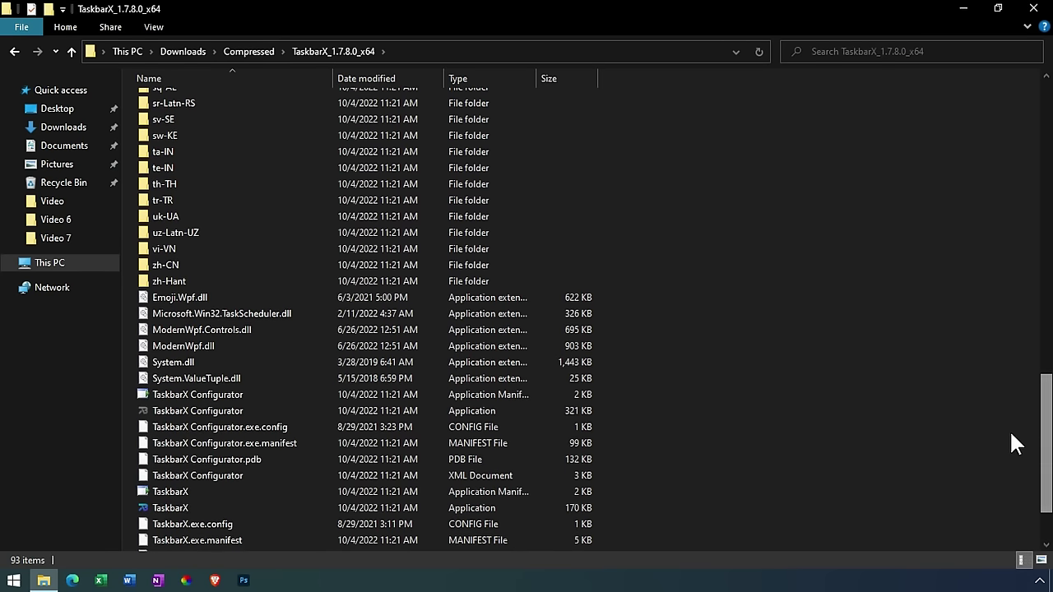
pyautogui.scroll(-1, 484, 445)
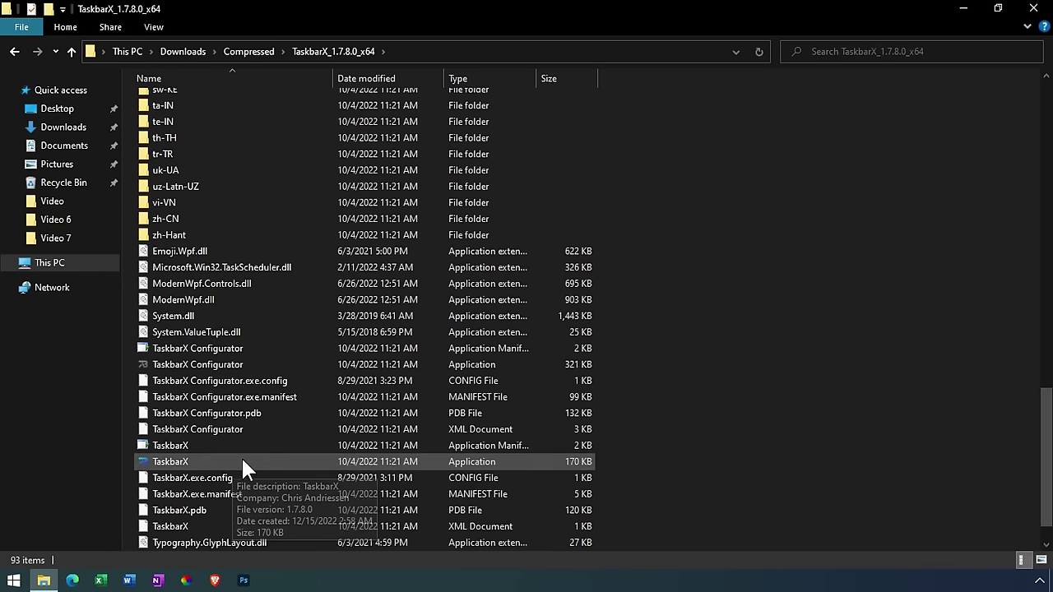
pyautogui.doubleClick(199, 460)
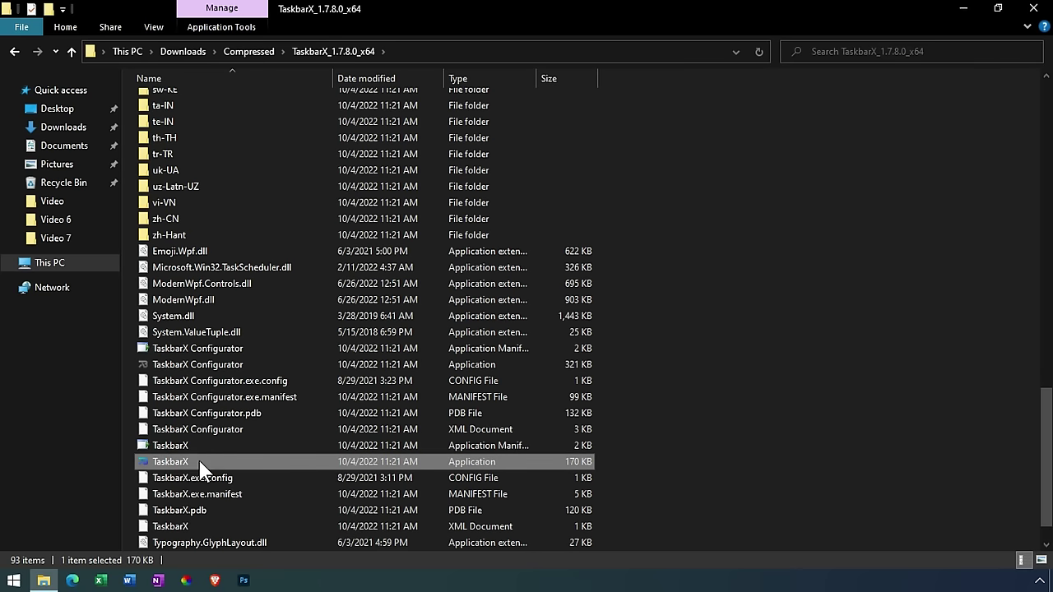
pyautogui.doubleClick(250, 365)
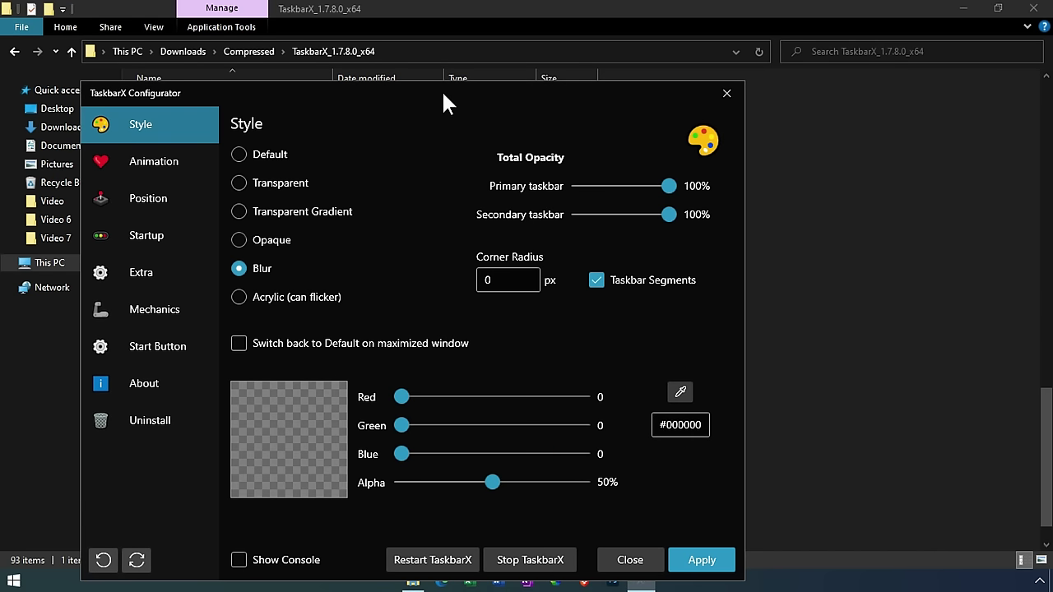
# - Apply the Blur style with Taskbar Segments to the taskbar and close the TaskbarX Configurator
pyautogui.moveTo(443, 95); pyautogui.dragTo(476, 10)
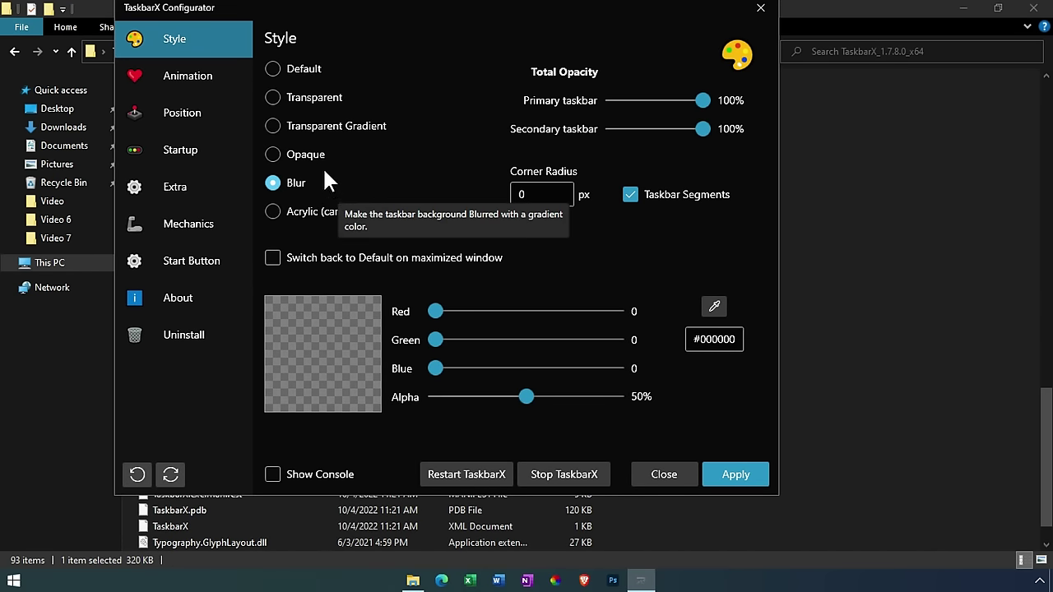
pyautogui.click(628, 198)
pyautogui.click(277, 185)
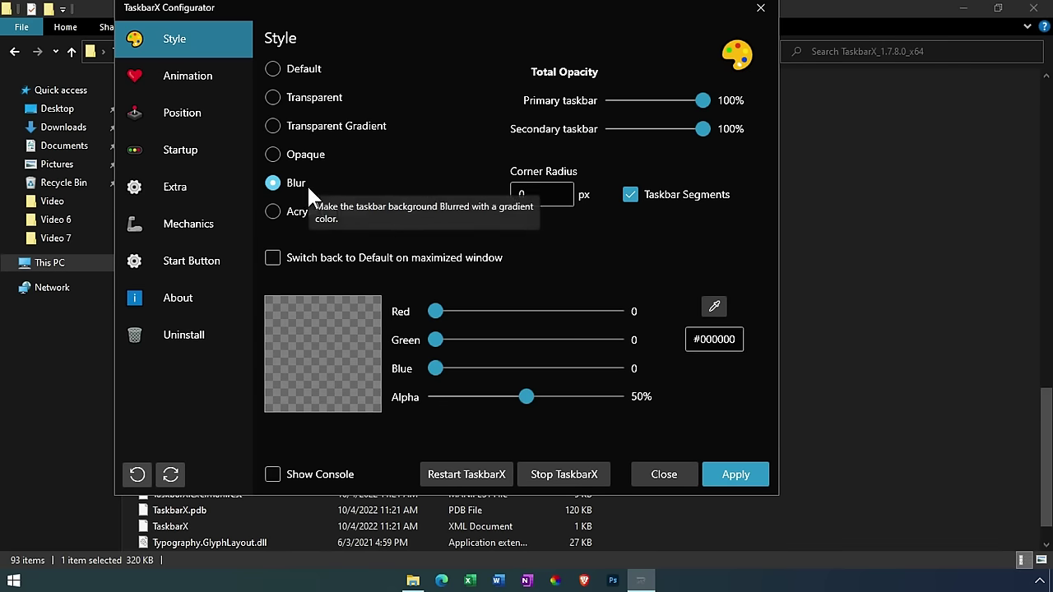
pyautogui.click(730, 477)
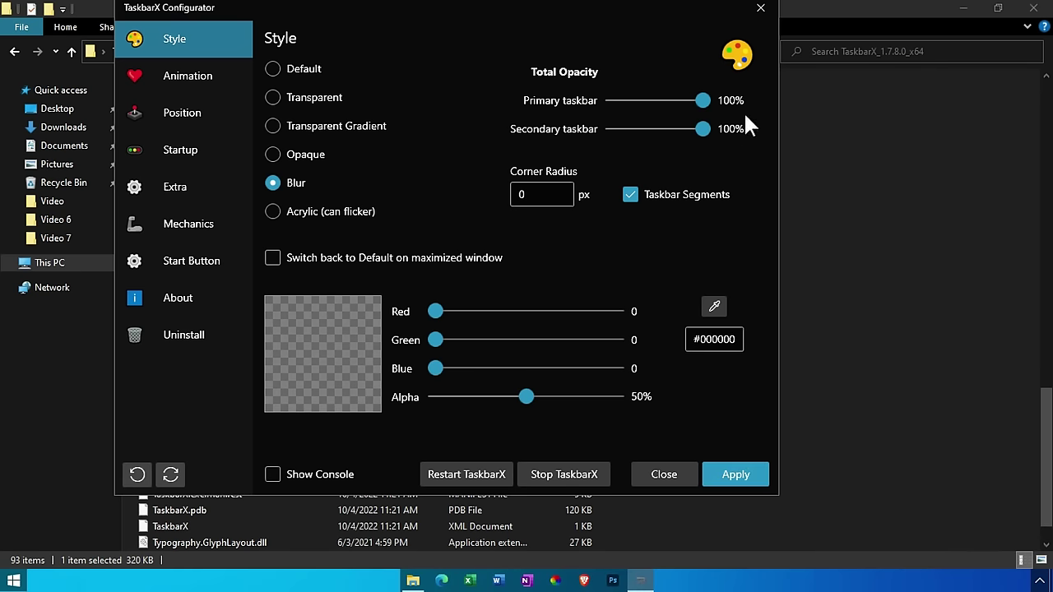
pyautogui.click(758, 10)
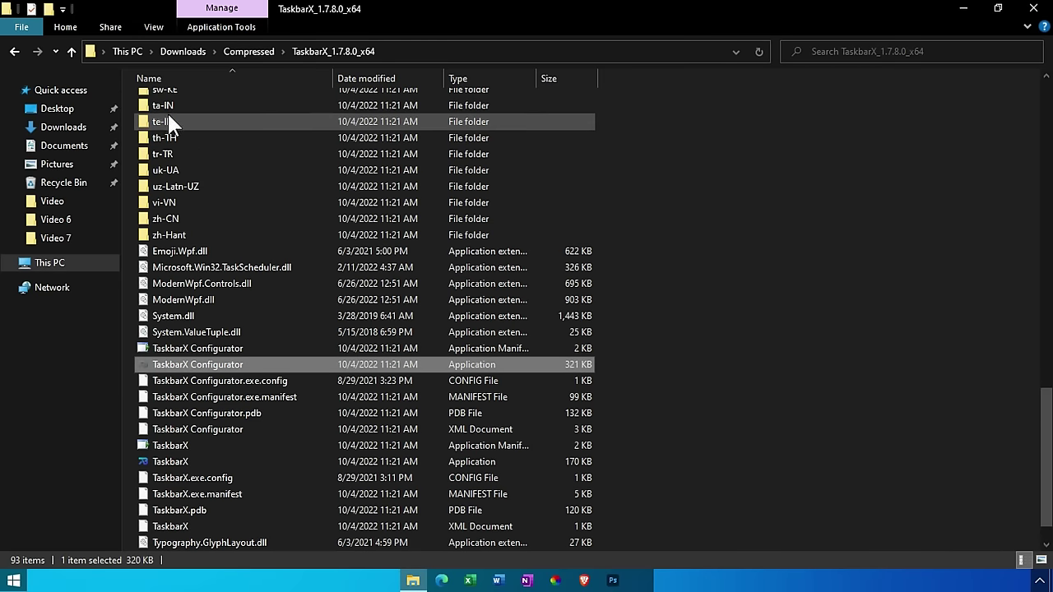
# - Return to the Compressed folder and extract the Clean Desktop archive into its own Clean Desktop folder
pyautogui.click(15, 51)
pyautogui.click(15, 51)
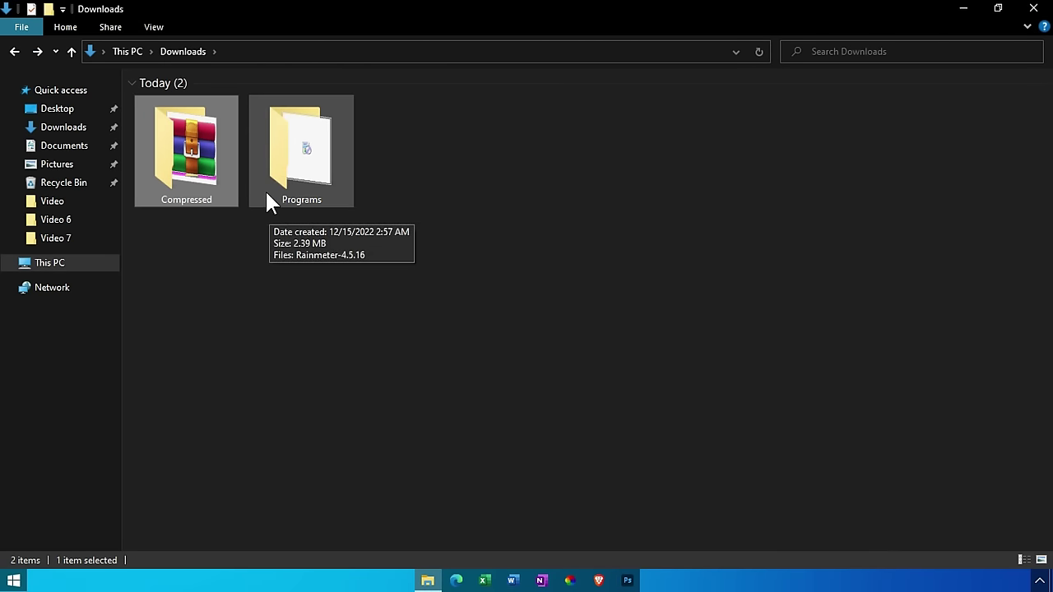
pyautogui.doubleClick(173, 175)
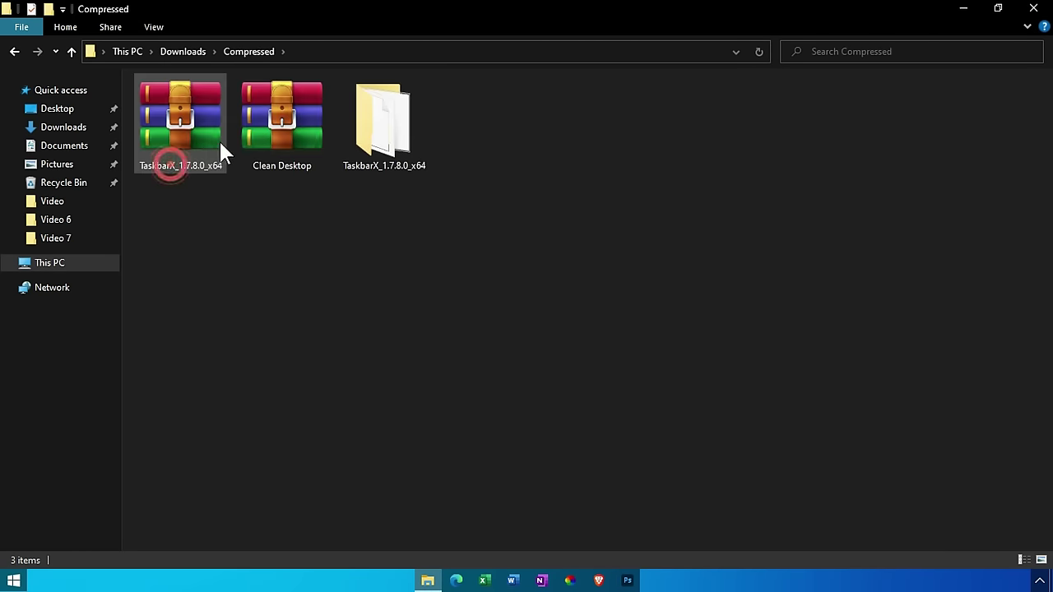
pyautogui.click(297, 130)
pyautogui.rightClick(274, 116)
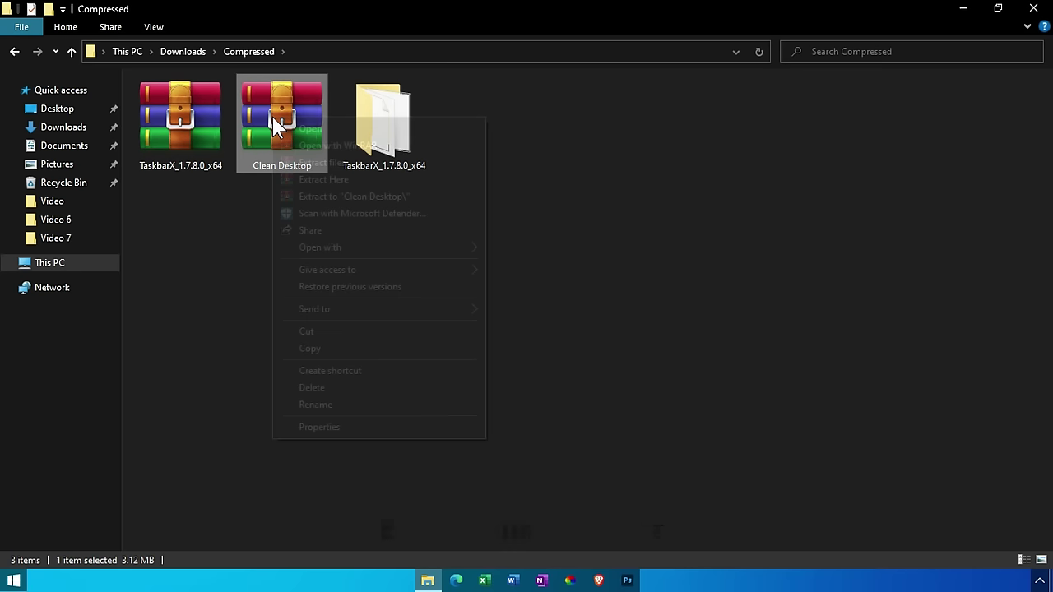
pyautogui.click(329, 197)
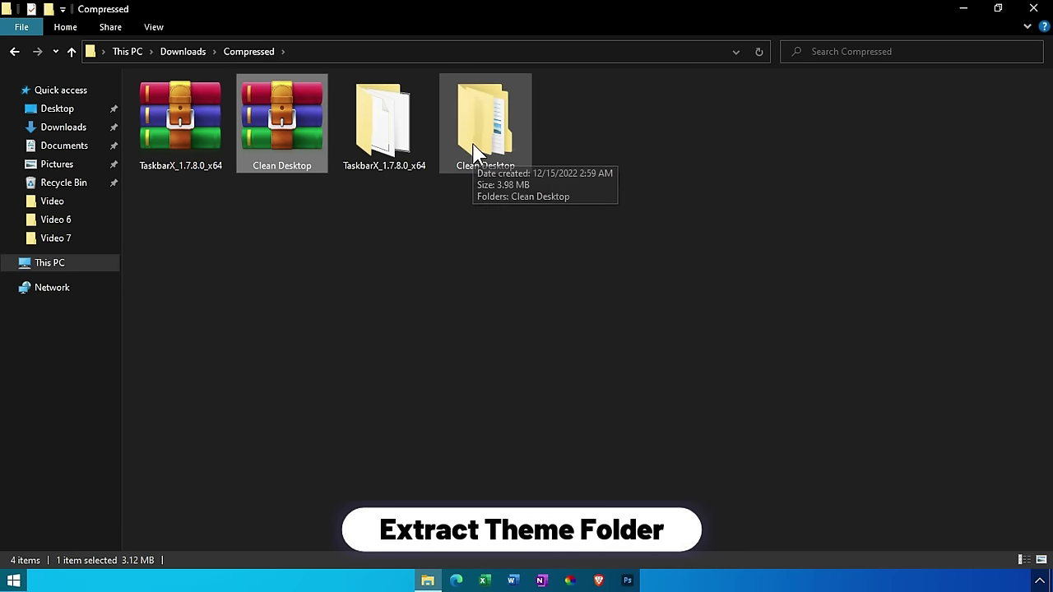
# - Set the wallpaper image in the nested Clean Desktop folder as the desktop background and check it on the desktop
pyautogui.click(471, 150)
pyautogui.doubleClick(471, 145)
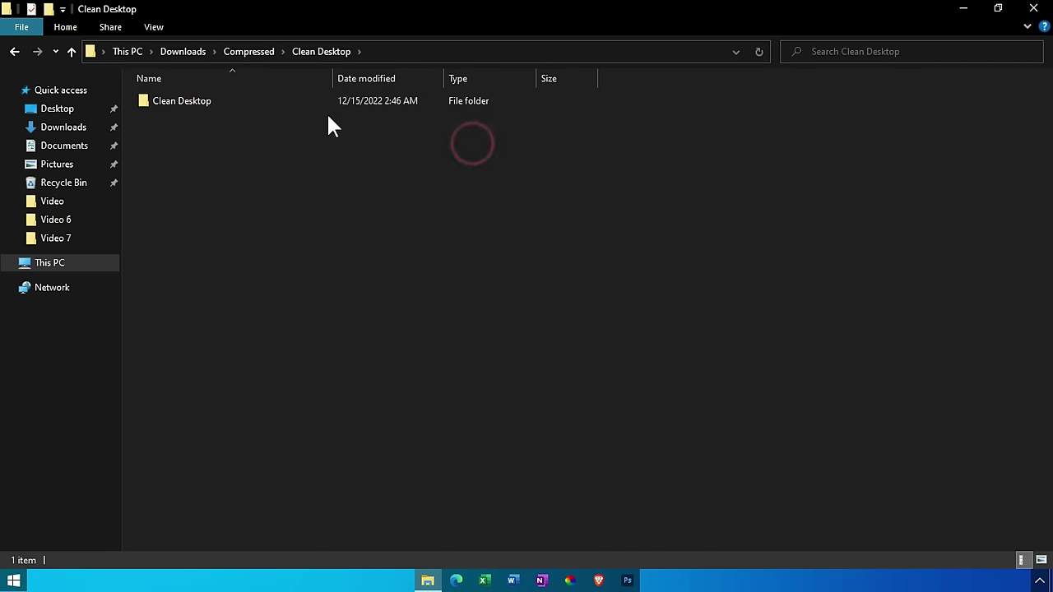
pyautogui.click(302, 103)
pyautogui.doubleClick(301, 103)
pyautogui.keyDown('ctrl'); pyautogui.scroll(5, 302, 103); pyautogui.keyUp('ctrl')
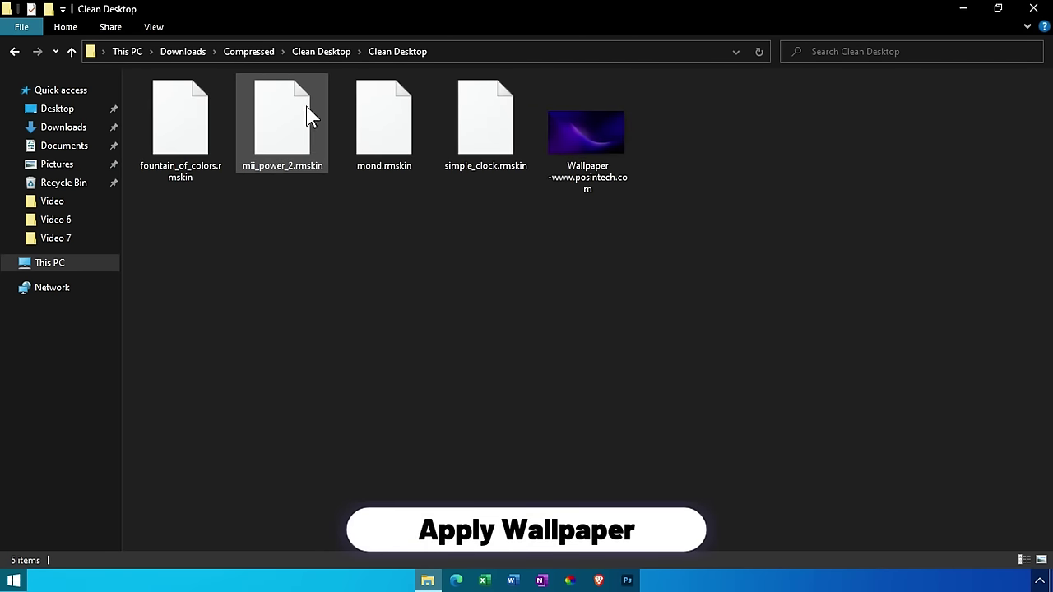
pyautogui.click(590, 141)
pyautogui.rightClick(564, 123)
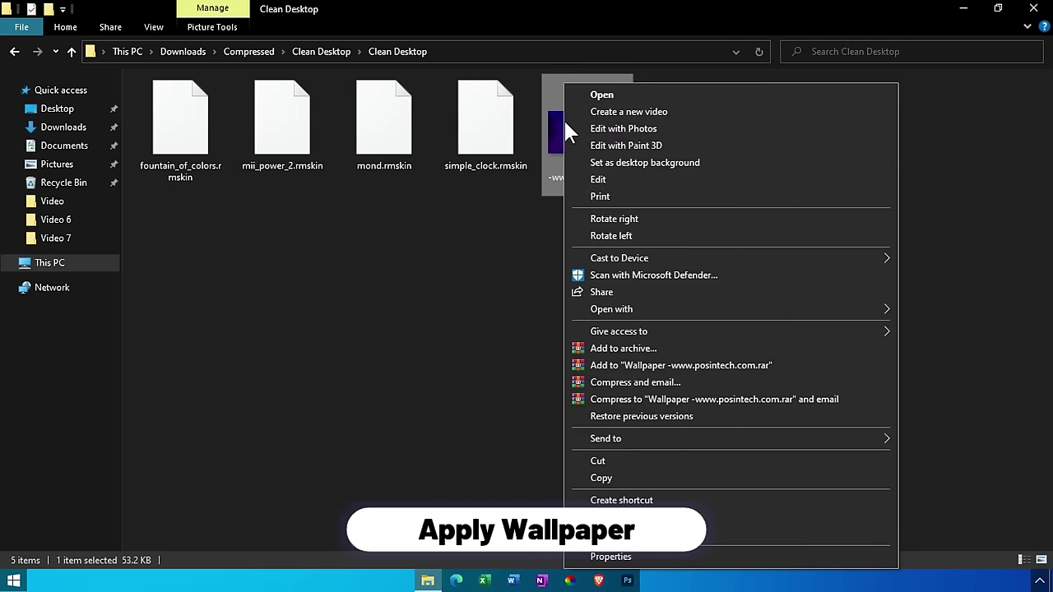
pyautogui.click(599, 163)
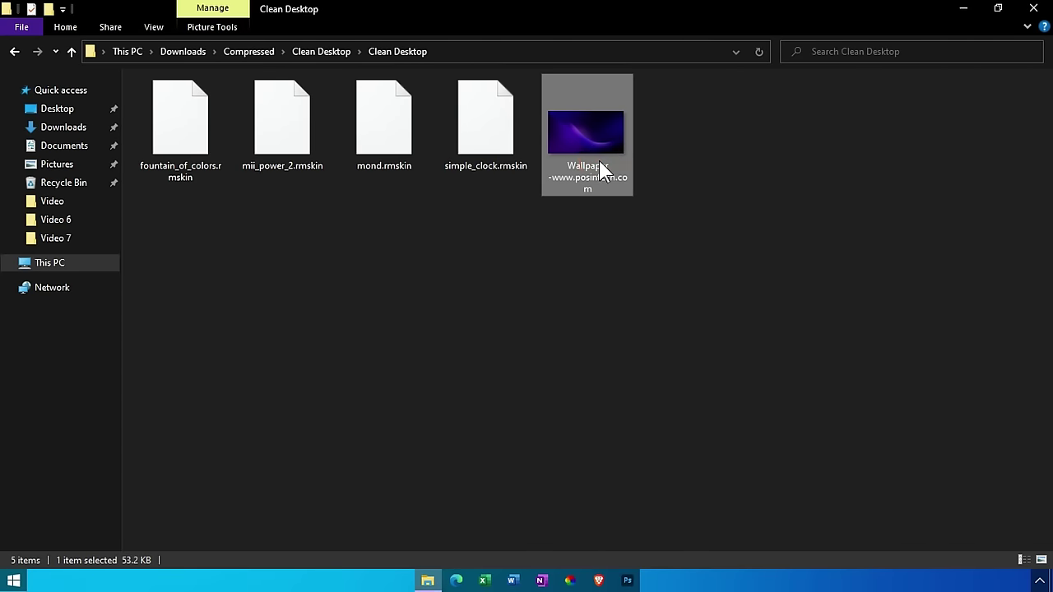
pyautogui.rightClick(599, 161)
pyautogui.click(528, 244)
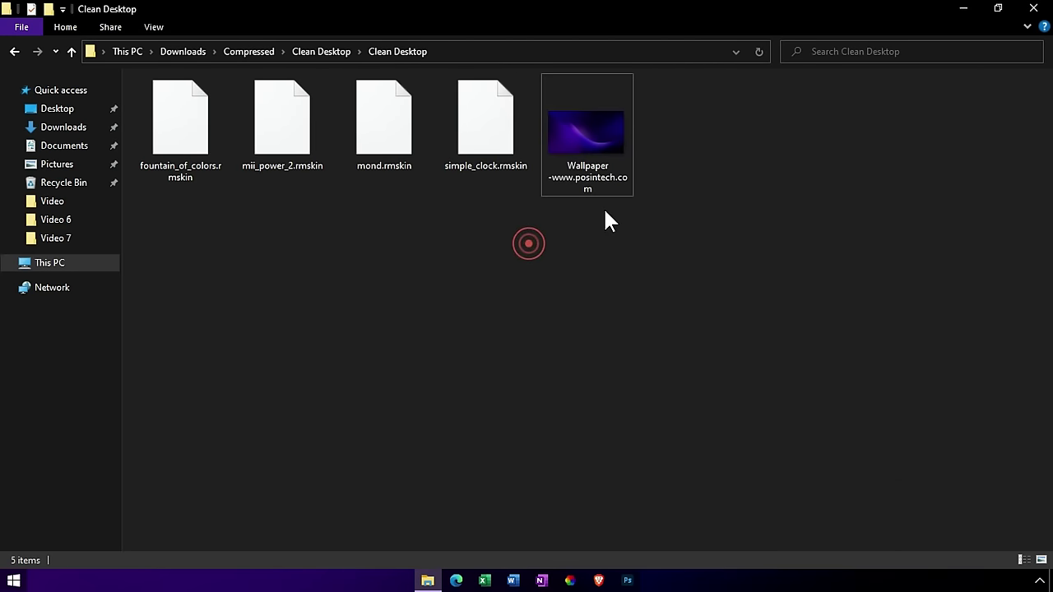
pyautogui.click(963, 9)
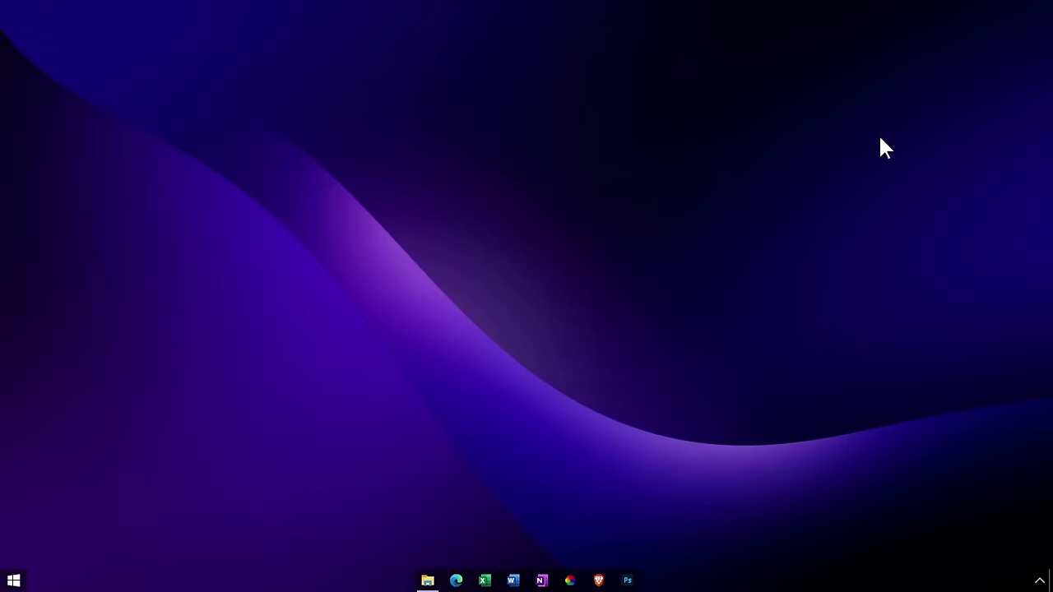
pyautogui.click(735, 224)
# - Launch the Rainmeter-4.5.16 installer from the Programs folder in Downloads
pyautogui.click(427, 580)
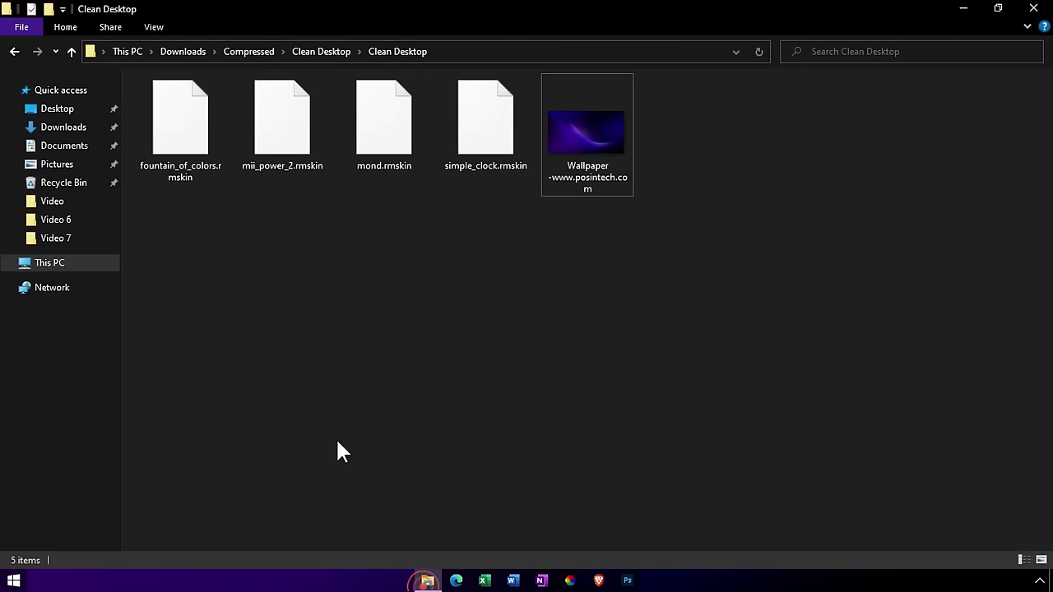
pyautogui.click(71, 132)
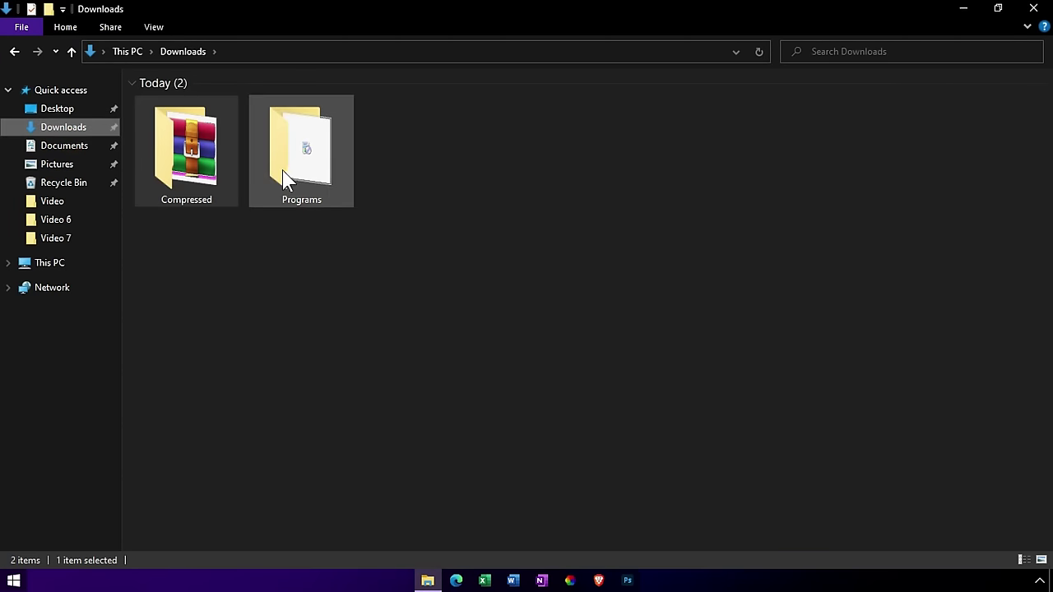
pyautogui.doubleClick(320, 177)
pyautogui.click(203, 107)
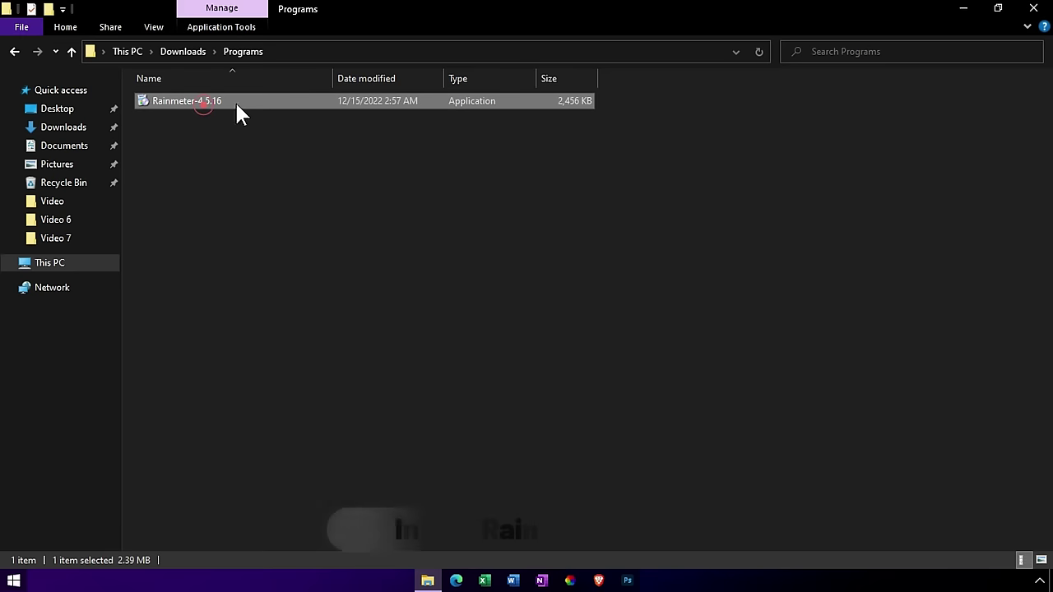
pyautogui.rightClick(289, 112)
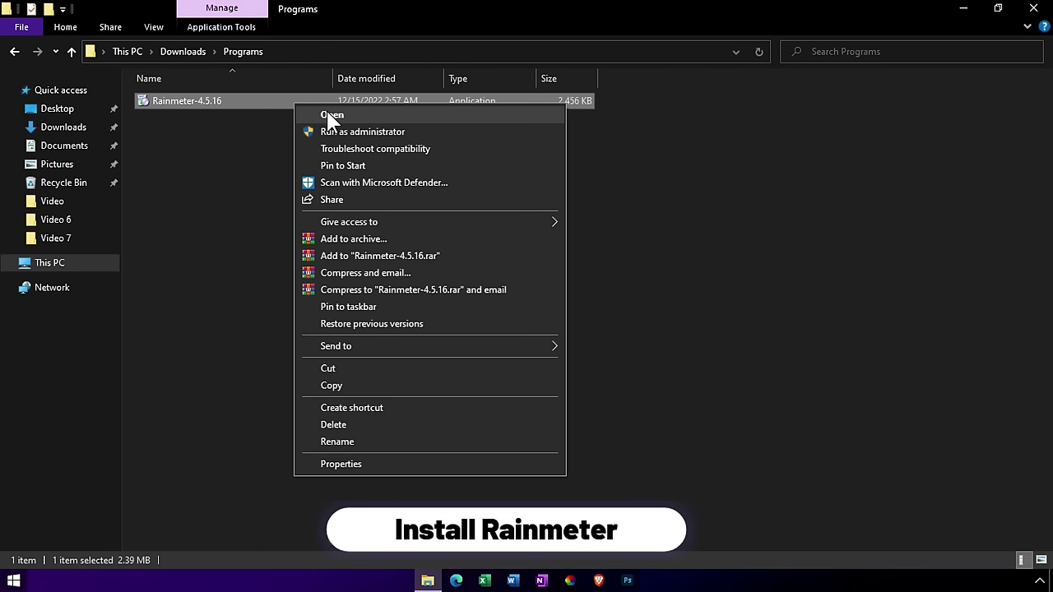
pyautogui.click(329, 114)
# - Install the 64-bit version of Rainmeter in English to C:\Program Files\Rainmeter, with launch on startup enabled
pyautogui.click(511, 329)
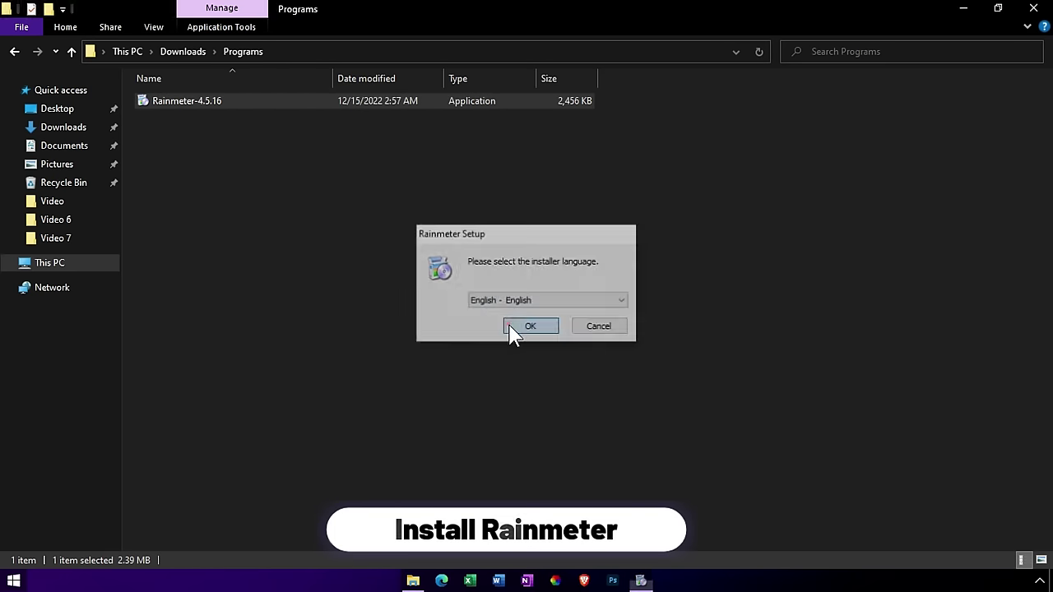
pyautogui.click(606, 419)
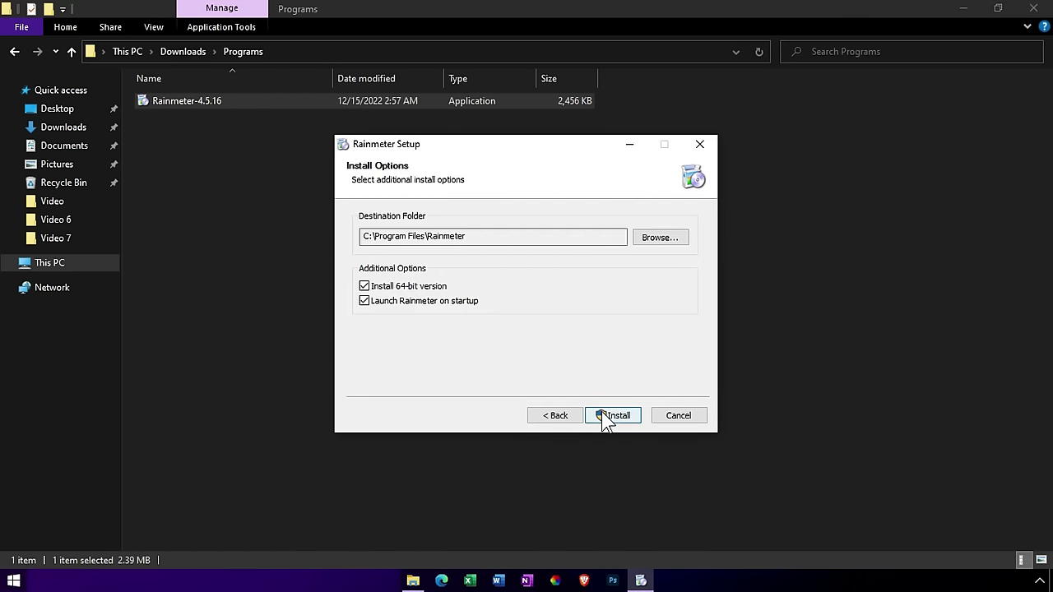
pyautogui.click(603, 413)
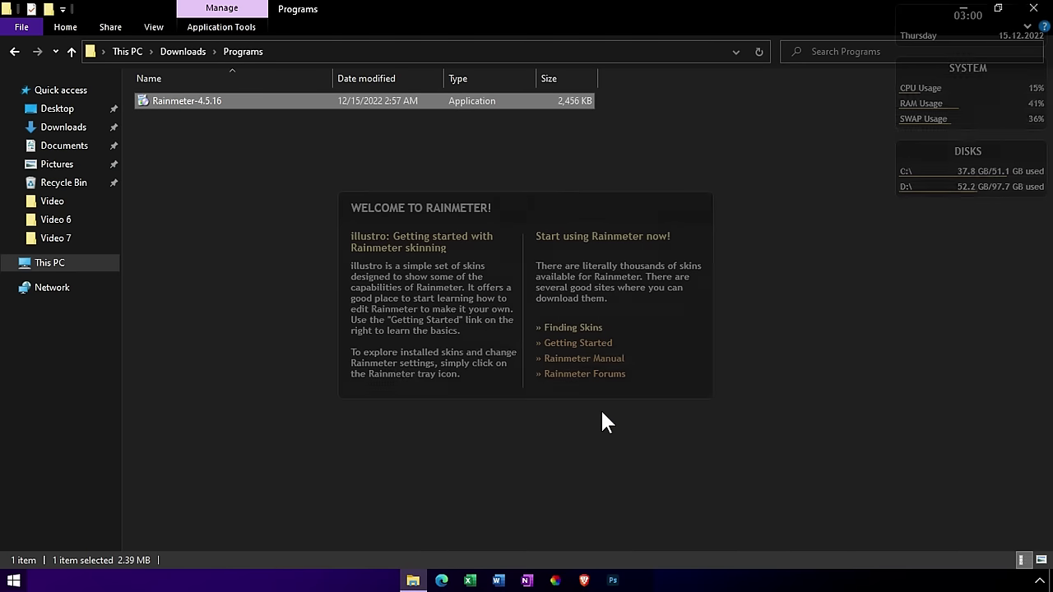
# - Unload all the default illustro skins from the desktop: the welcome panel, system usage, disks and clock
pyautogui.rightClick(640, 290)
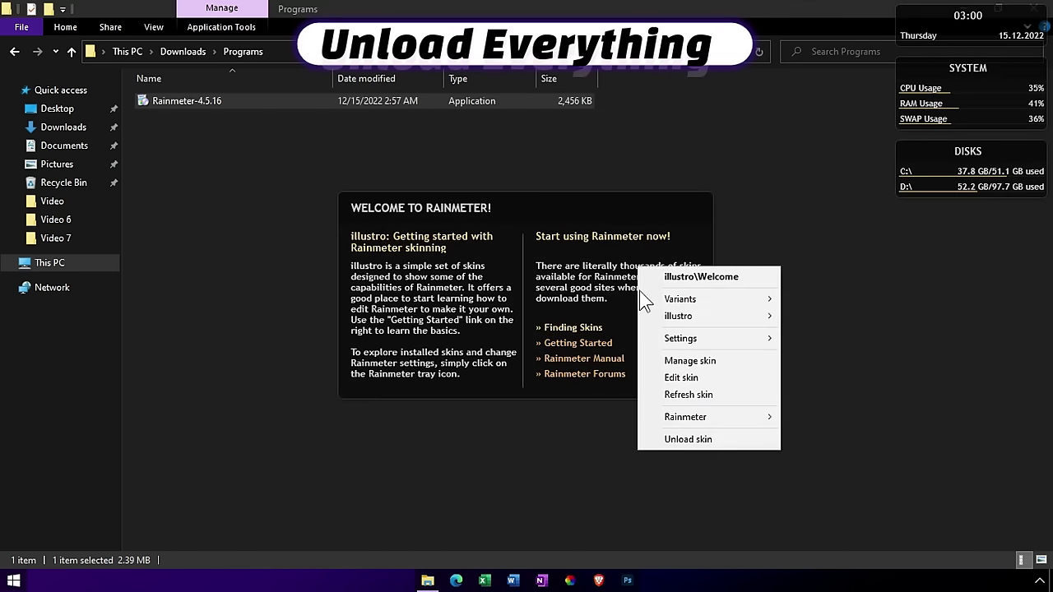
pyautogui.click(668, 439)
pyautogui.click(957, 12)
pyautogui.rightClick(941, 55)
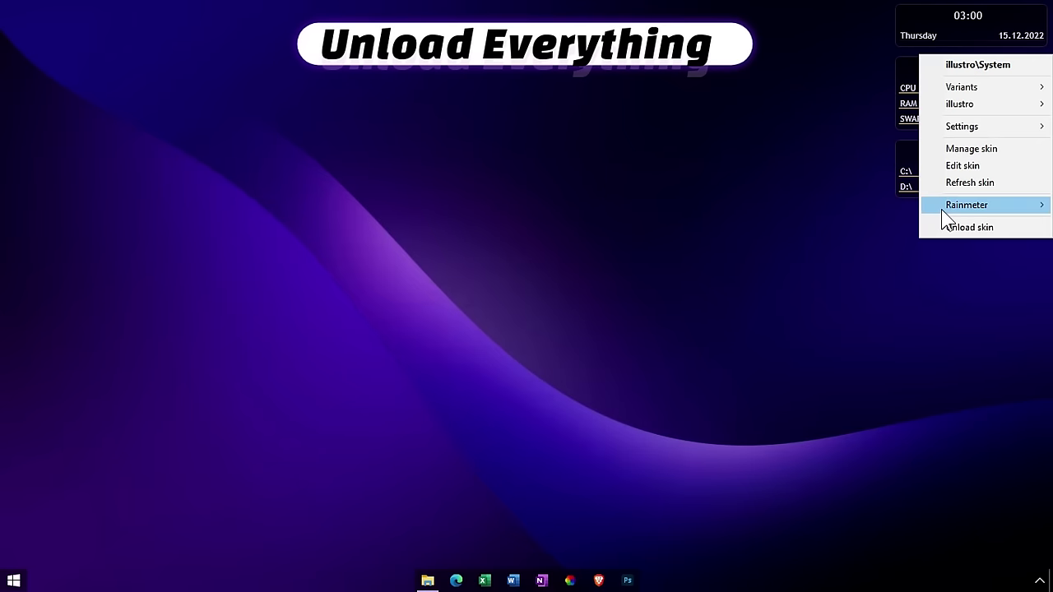
pyautogui.click(946, 228)
pyautogui.rightClick(938, 169)
pyautogui.click(970, 342)
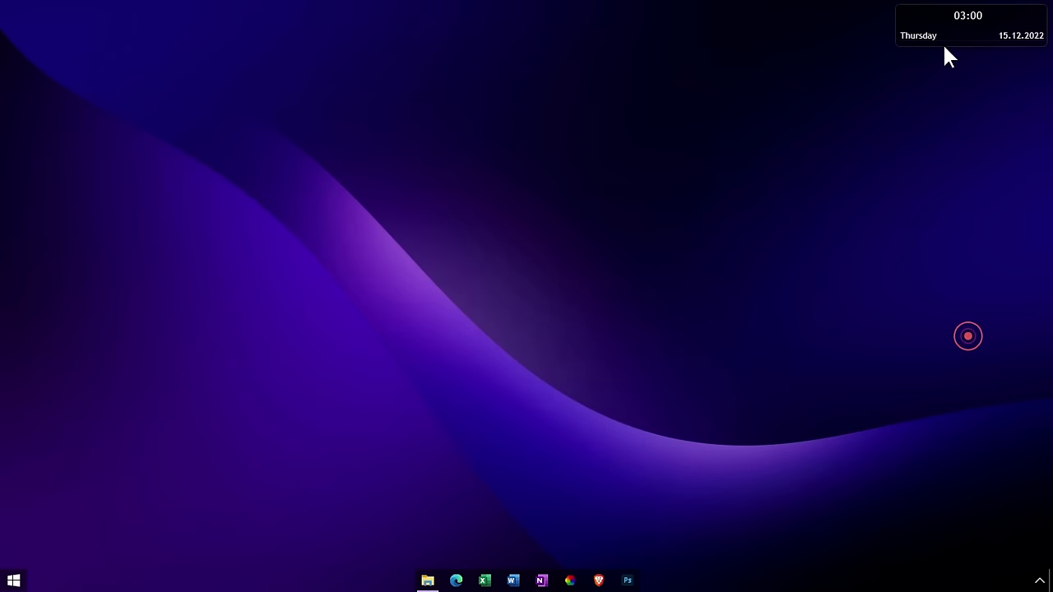
pyautogui.rightClick(945, 26)
pyautogui.click(978, 206)
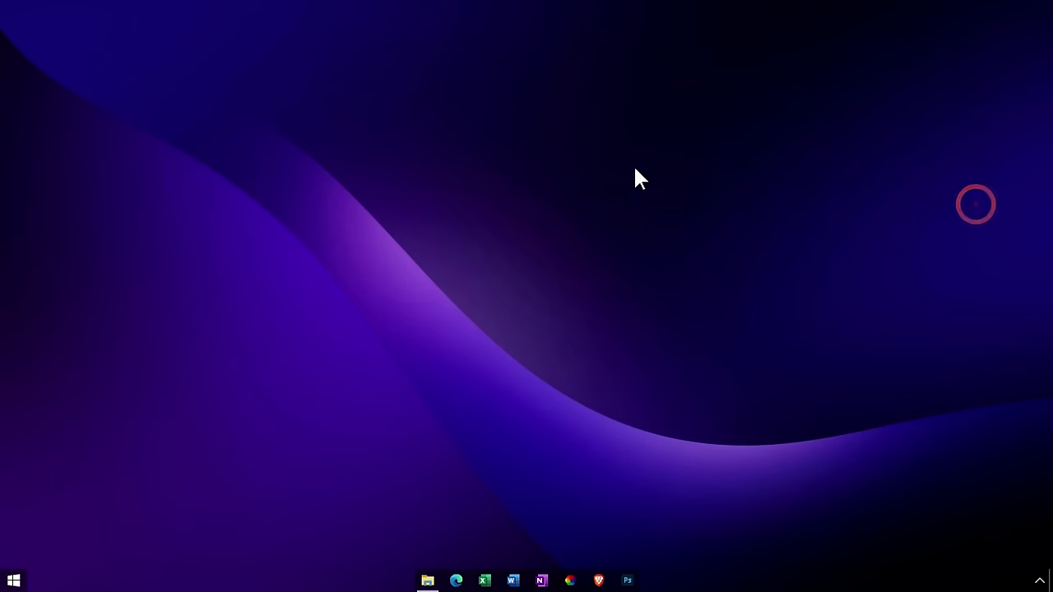
# - Open the nested Clean Desktop folder inside the extracted Clean Desktop folder in Downloads' Compressed folder
pyautogui.click(430, 580)
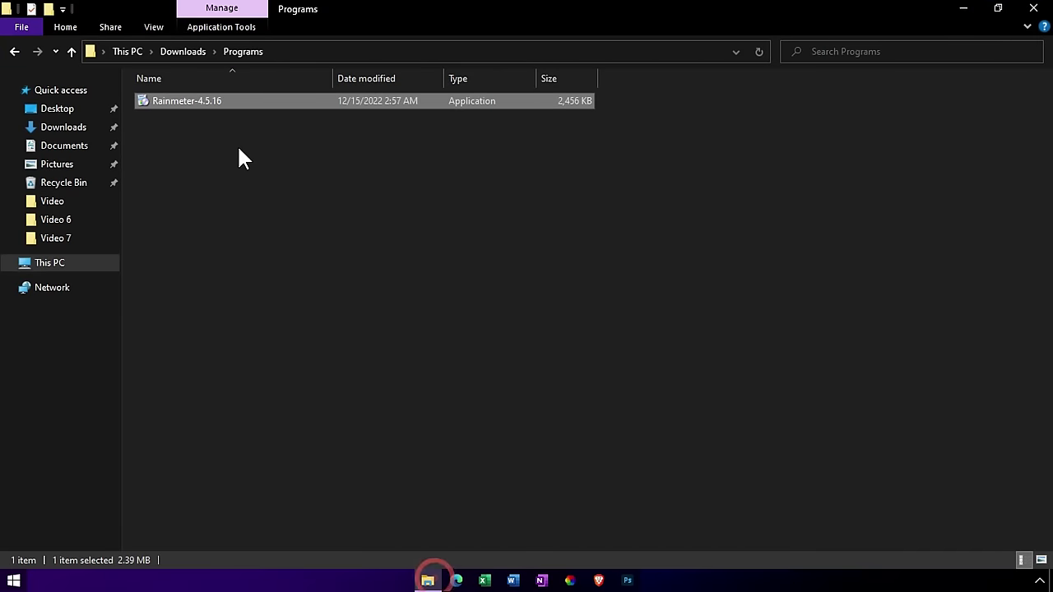
pyautogui.click(66, 130)
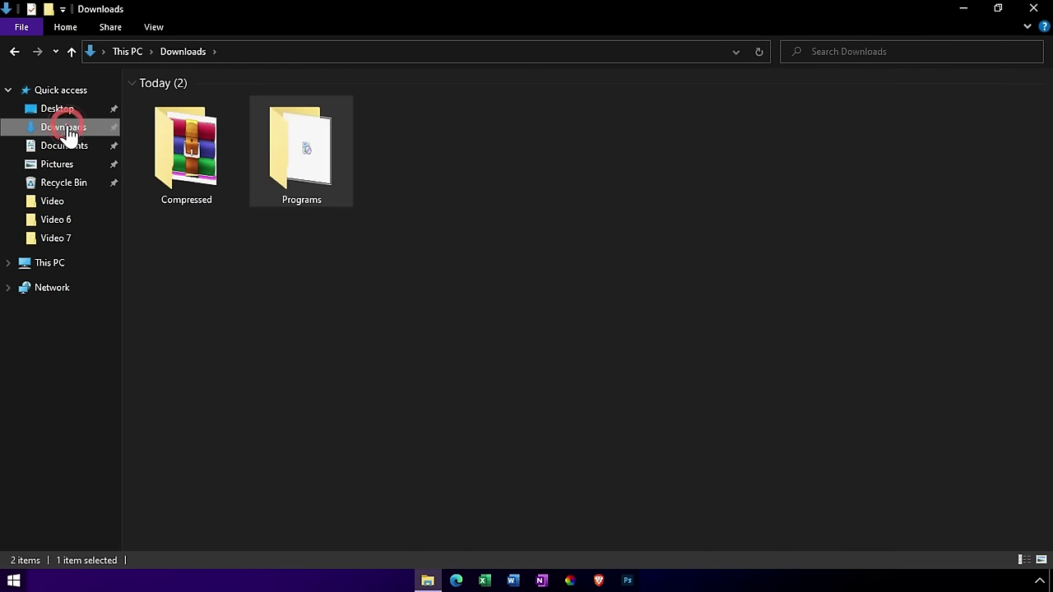
pyautogui.doubleClick(183, 149)
pyautogui.click(467, 136)
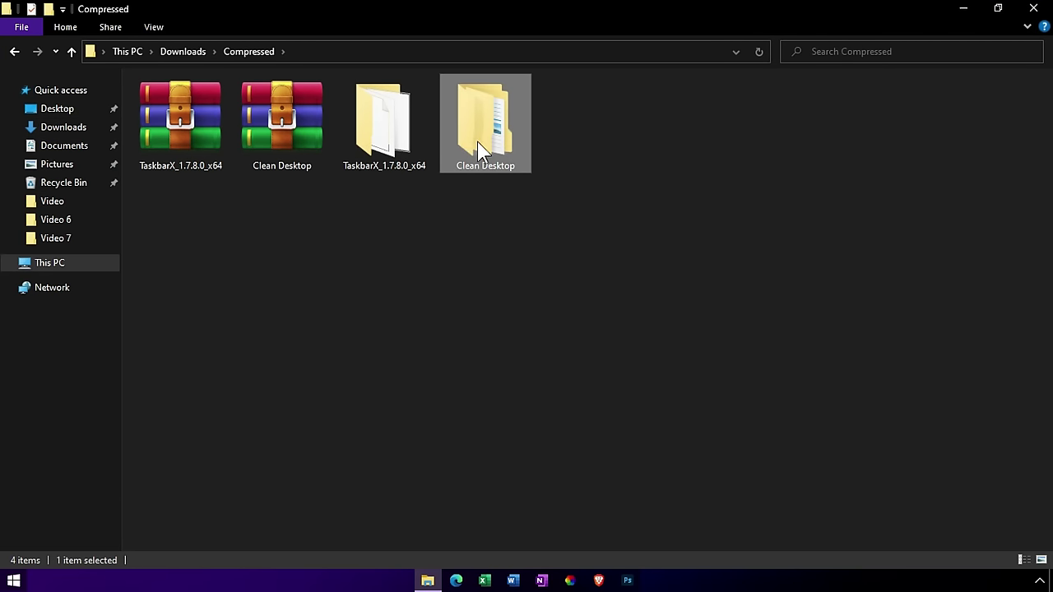
pyautogui.doubleClick(477, 142)
pyautogui.click(253, 99)
pyautogui.click(253, 96)
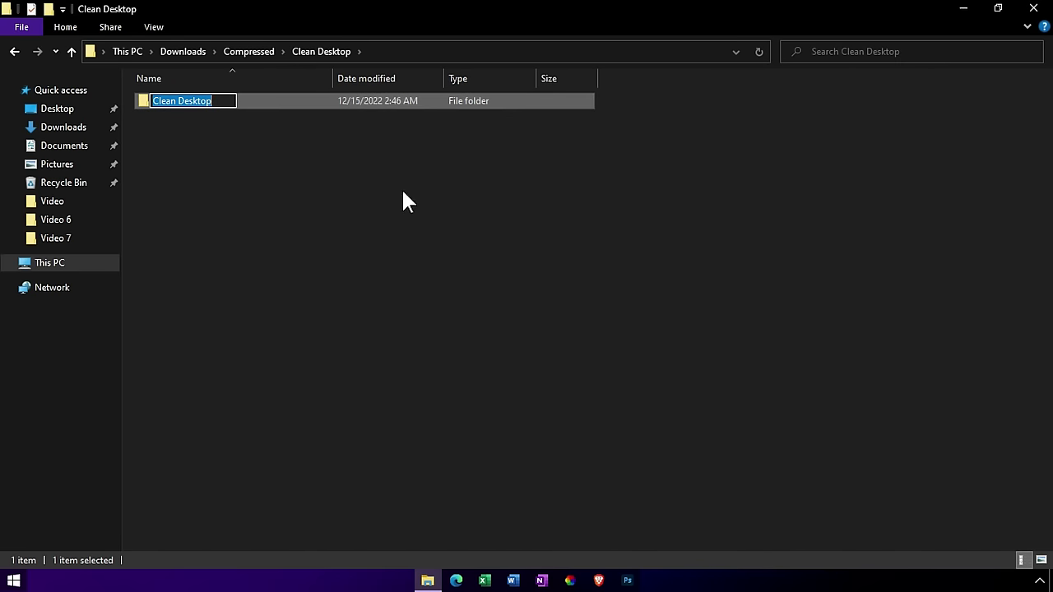
pyautogui.doubleClick(255, 96)
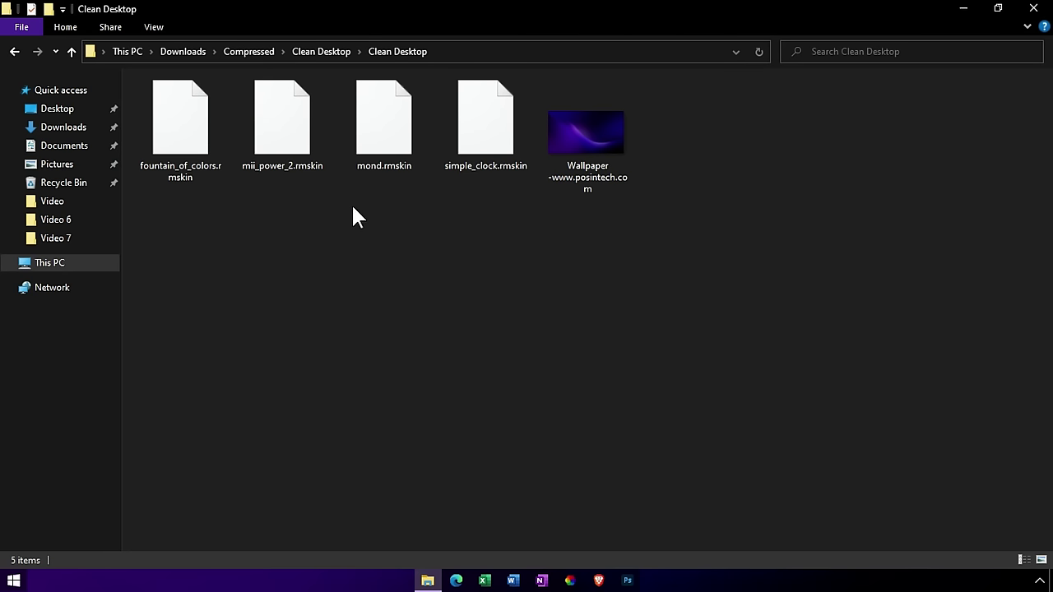
# - Install simple_clock.rmskin with its included skins loaded, and move the clock lower on the desktop
pyautogui.click(443, 157)
pyautogui.rightClick(487, 147)
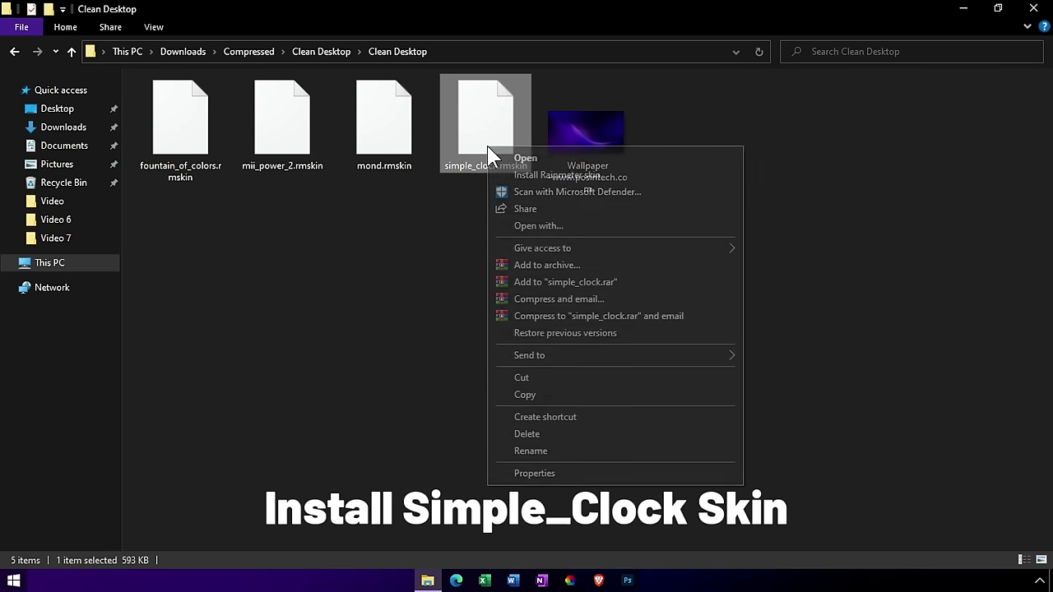
pyautogui.click(518, 153)
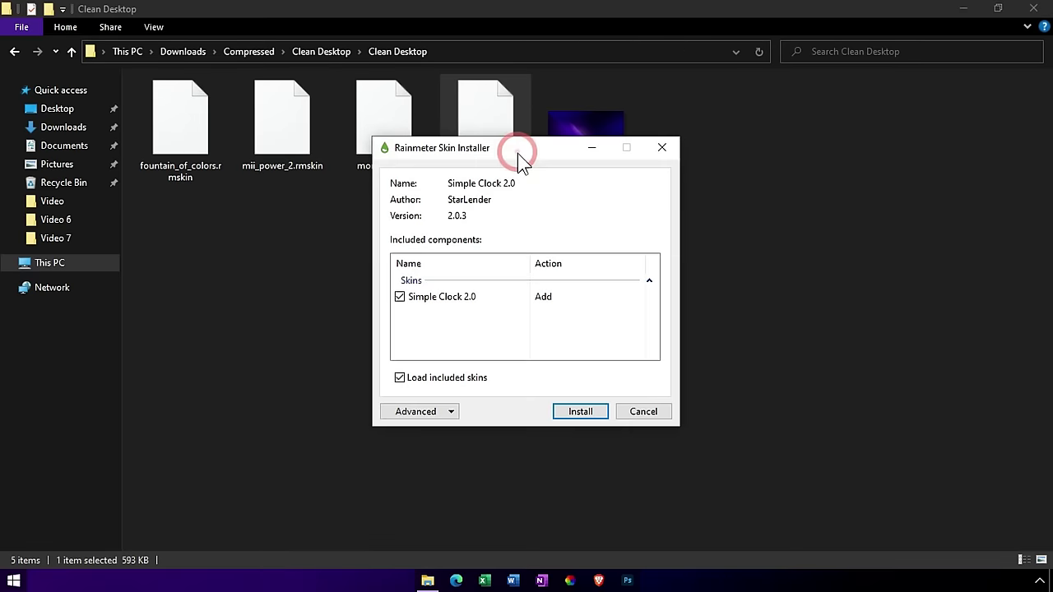
pyautogui.click(576, 411)
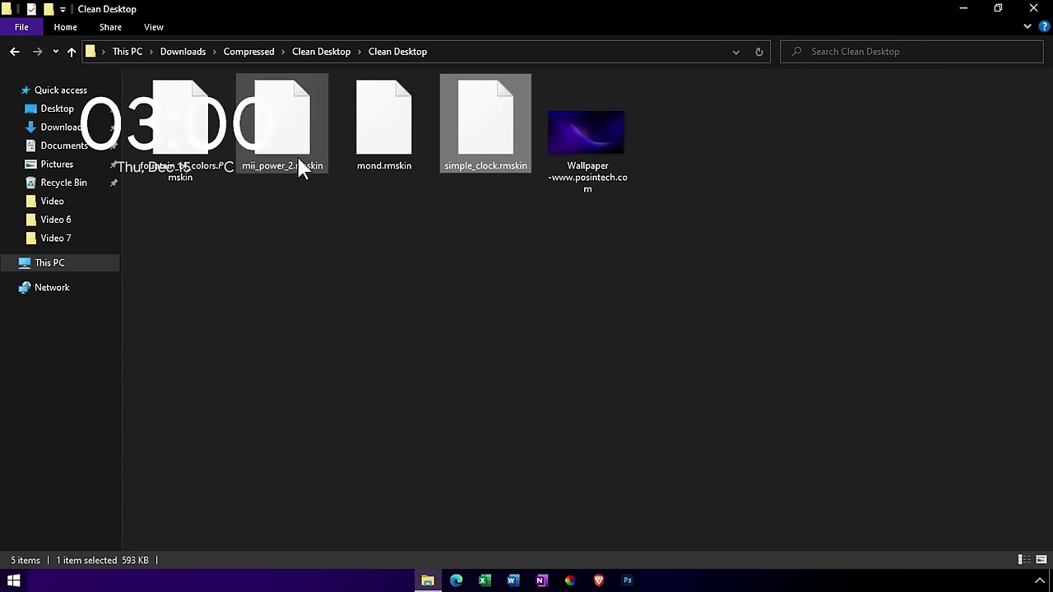
pyautogui.click(964, 8)
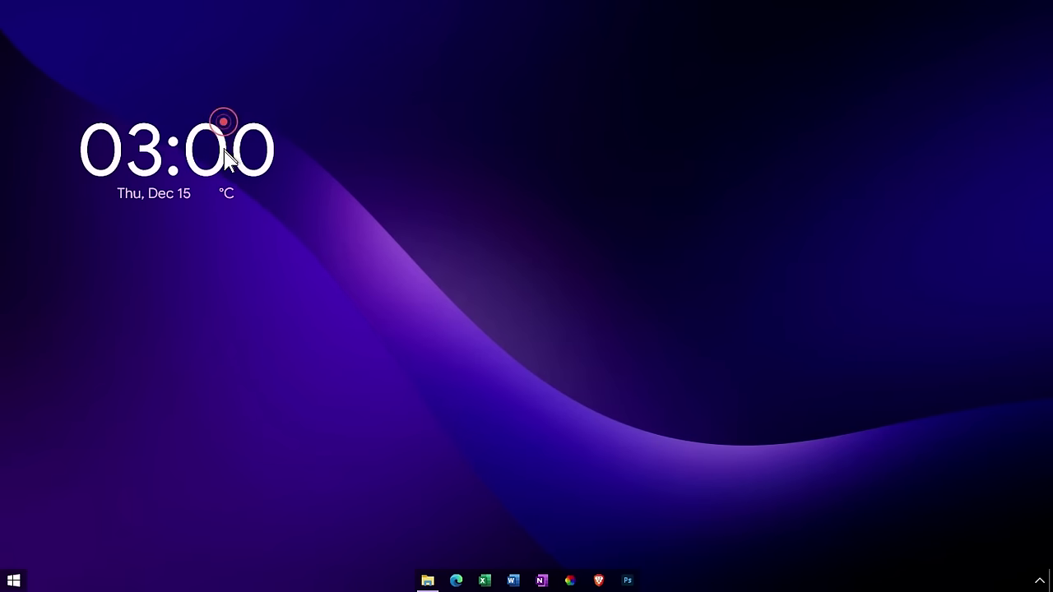
pyautogui.moveTo(227, 132); pyautogui.dragTo(227, 221)
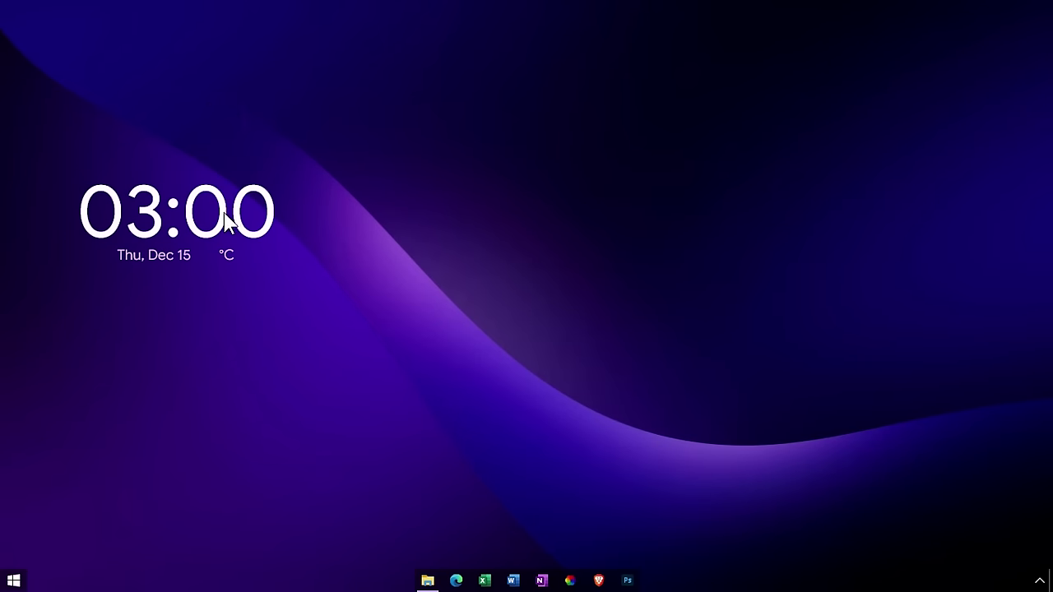
# - In Rainmeter's skin manager, set the vertical coordinate of clock.ini from Simple Clock 2.0's Classic Version to 470
pyautogui.click(1038, 579)
pyautogui.rightClick(976, 525)
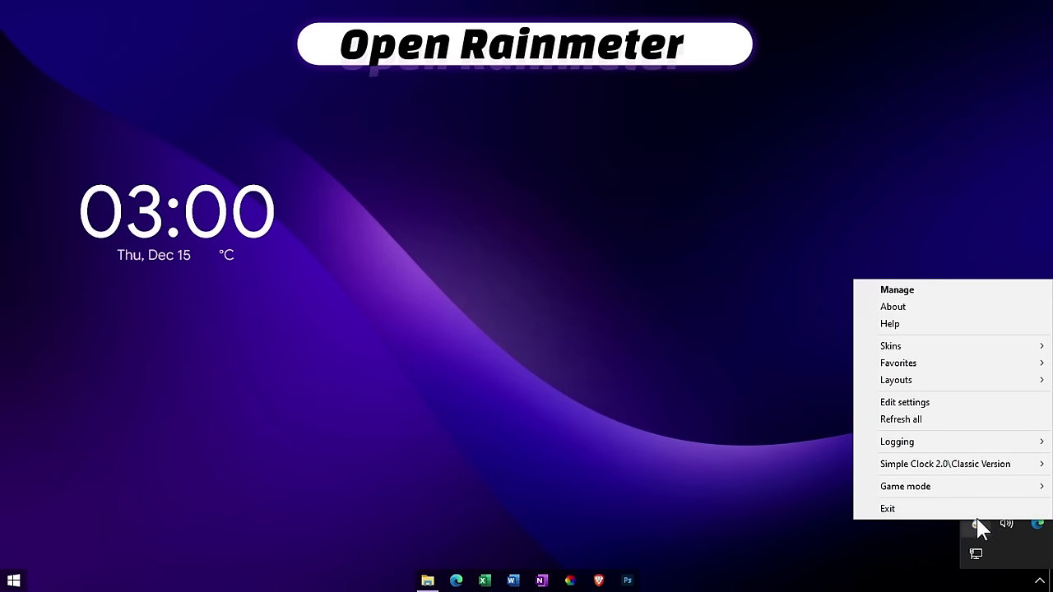
pyautogui.click(930, 288)
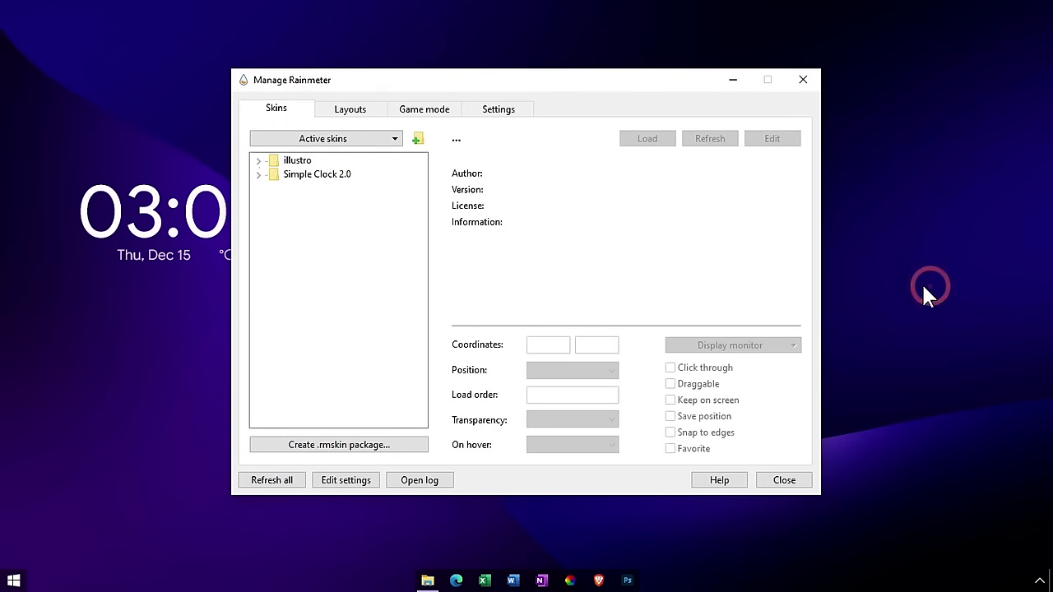
pyautogui.click(258, 175)
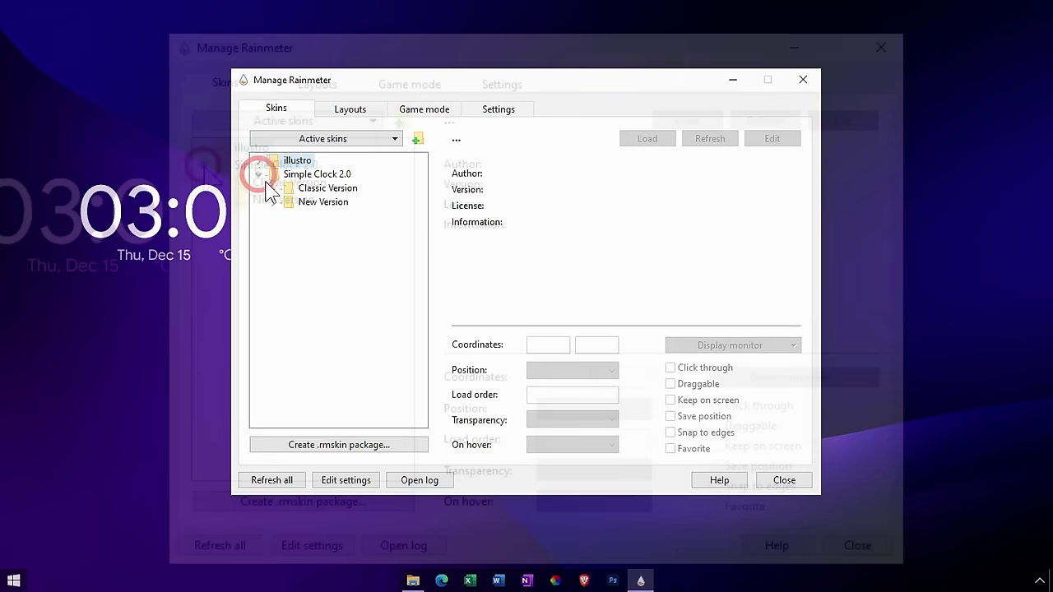
pyautogui.click(263, 200)
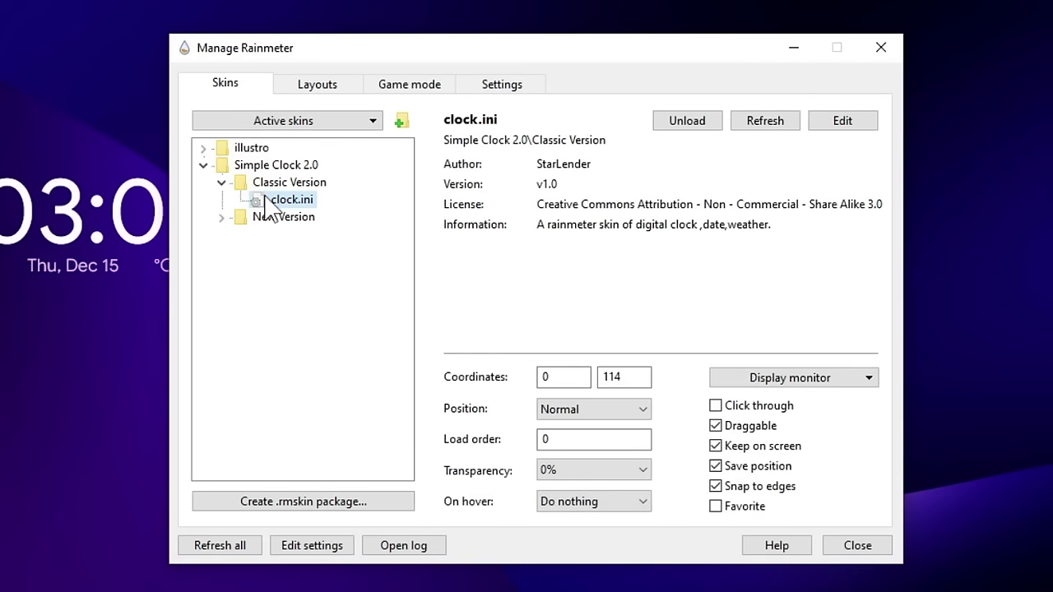
pyautogui.doubleClick(646, 378)
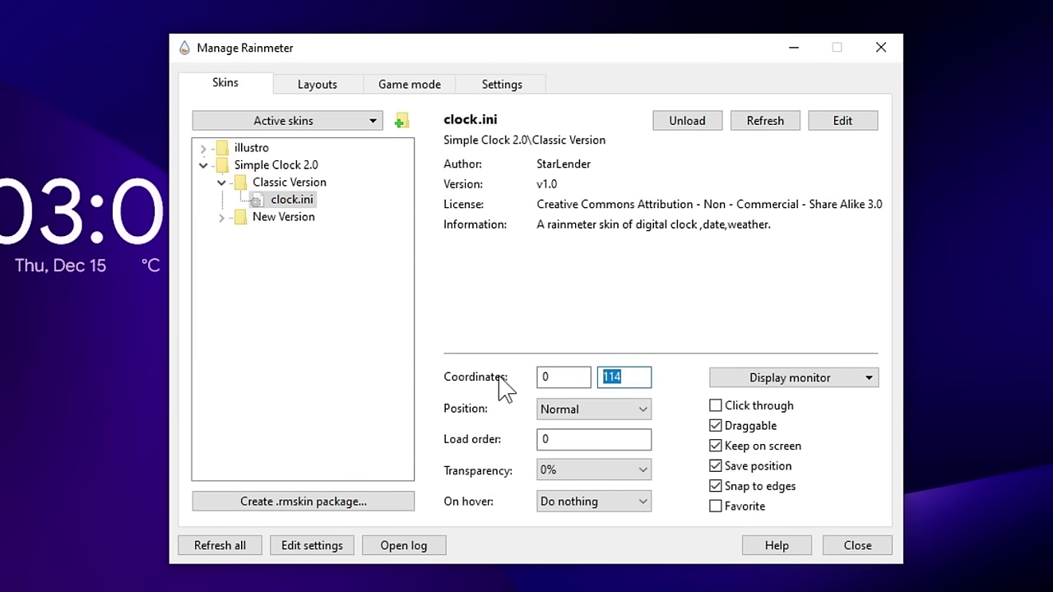
pyautogui.write('470')
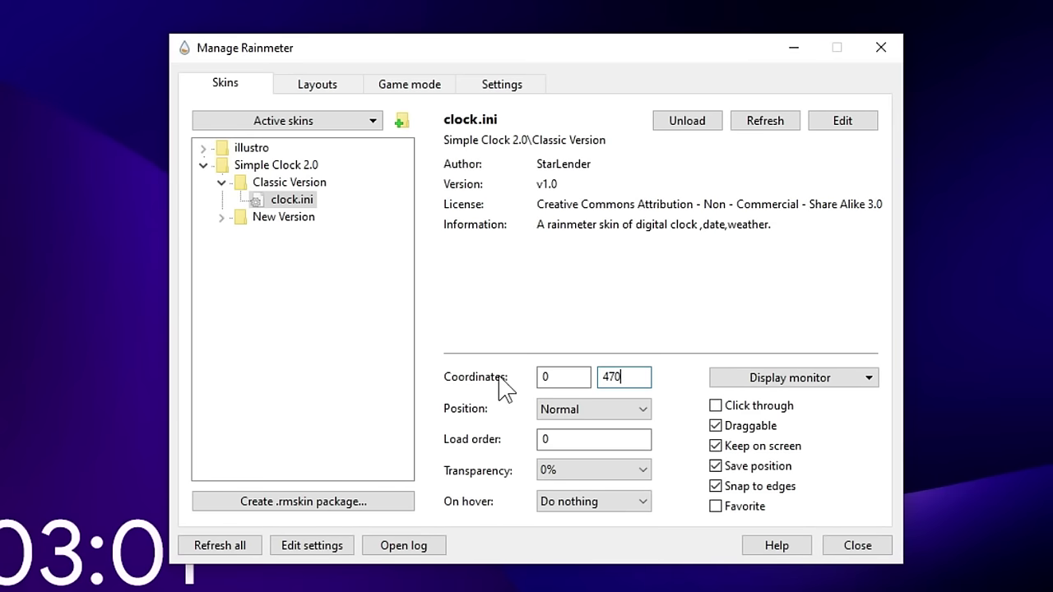
# - Give clock.ini 50% transparency, enable Click through, set its position to On desktop, and close the skin manager
pyautogui.click(564, 469)
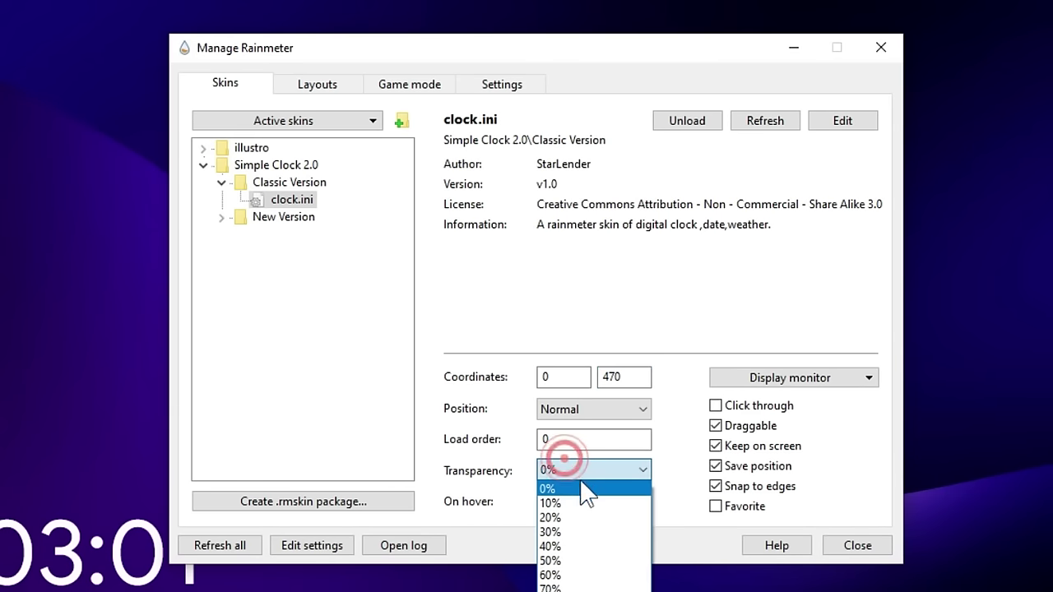
pyautogui.click(573, 561)
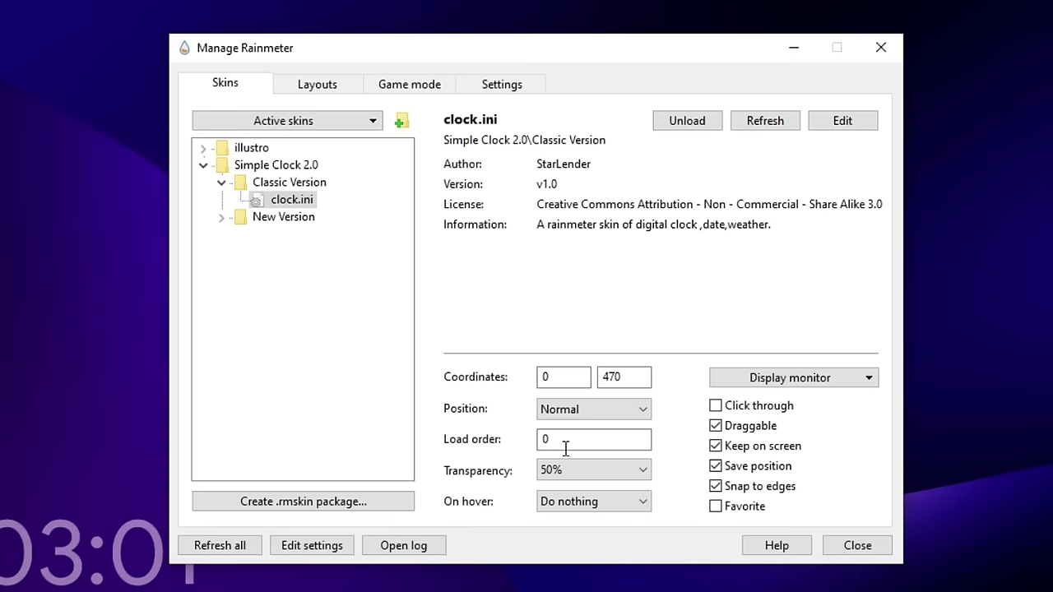
pyautogui.click(715, 406)
pyautogui.click(642, 409)
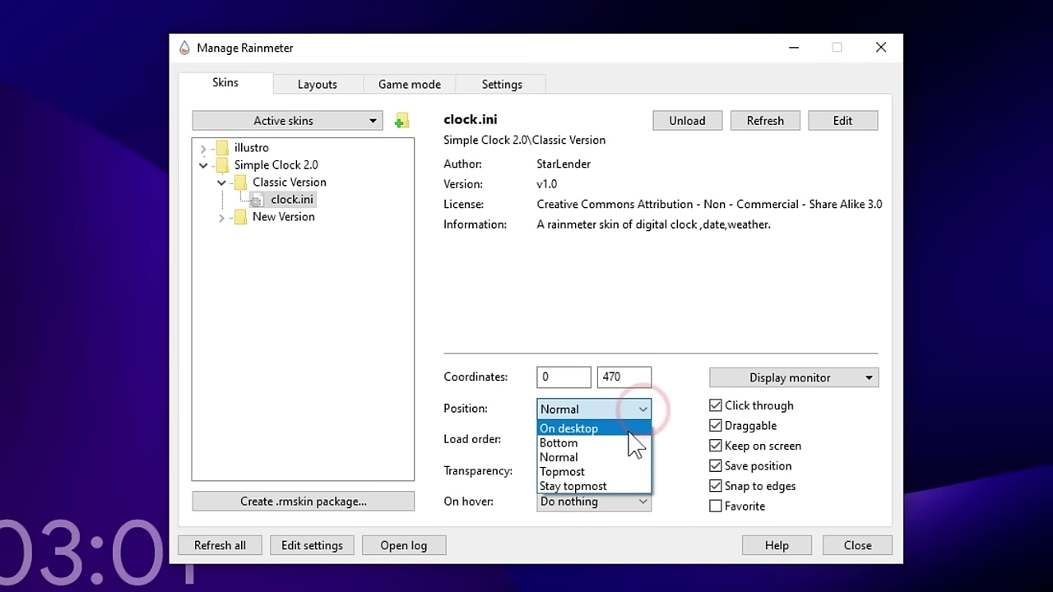
pyautogui.click(629, 430)
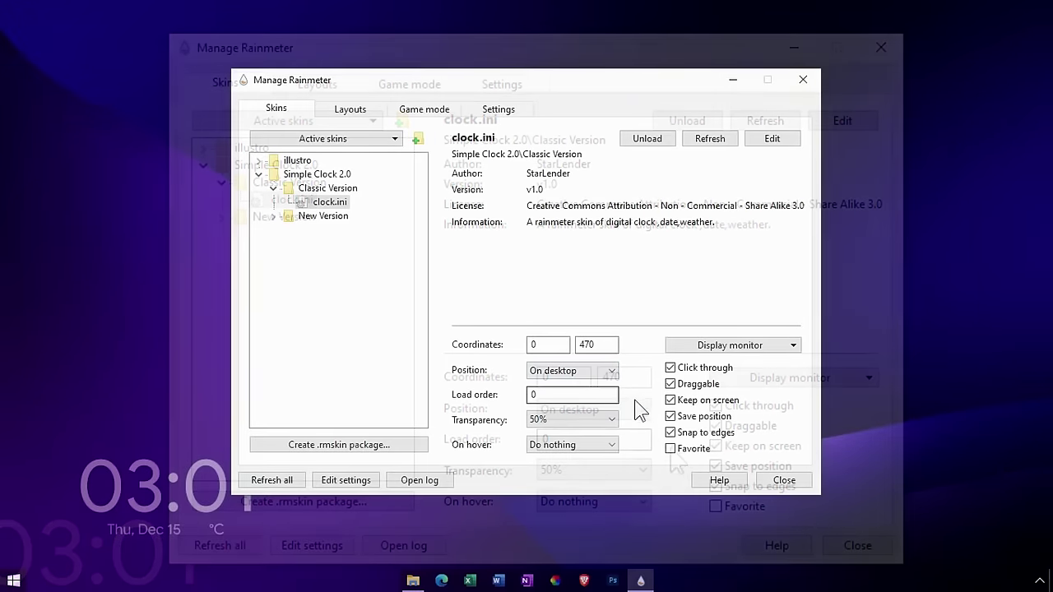
pyautogui.click(774, 480)
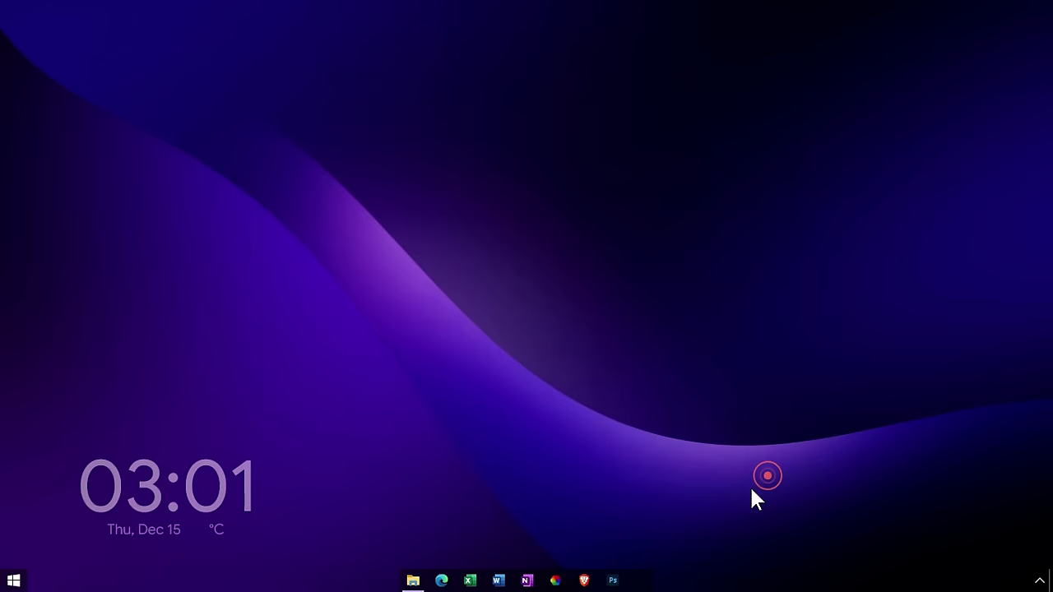
# - Return to the Clean Desktop folder and install the mii power skin from mii_power_2.rmskin
pyautogui.click(428, 581)
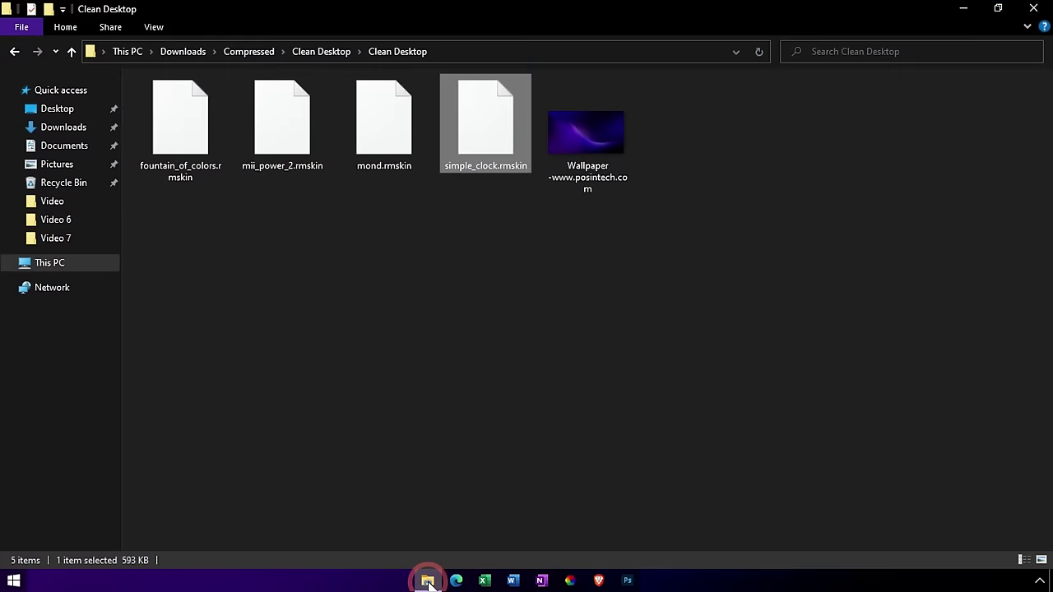
pyautogui.click(399, 158)
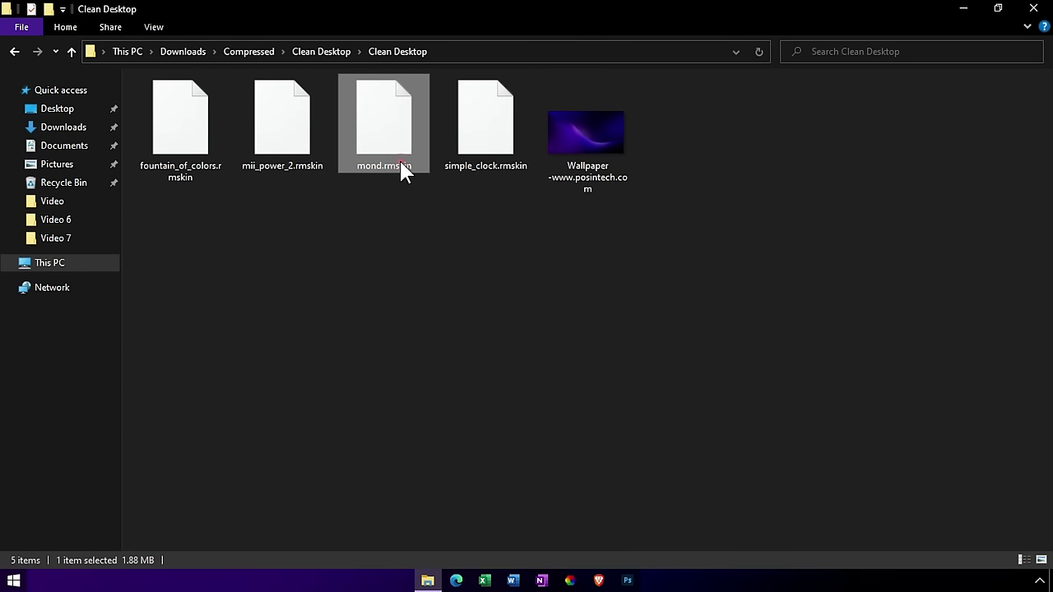
pyautogui.click(265, 149)
pyautogui.rightClick(264, 135)
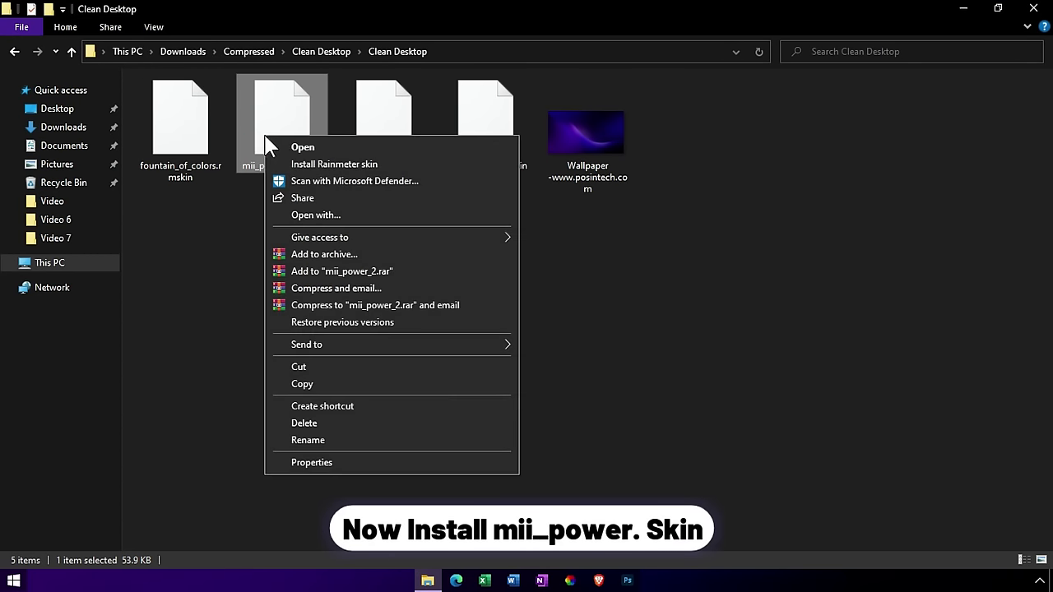
pyautogui.click(301, 145)
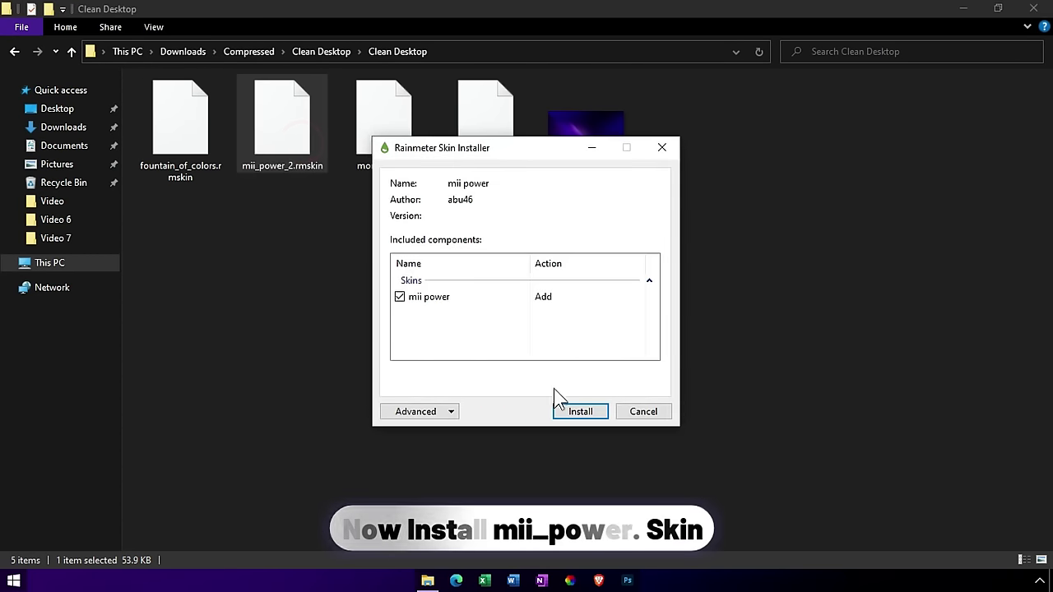
pyautogui.click(576, 413)
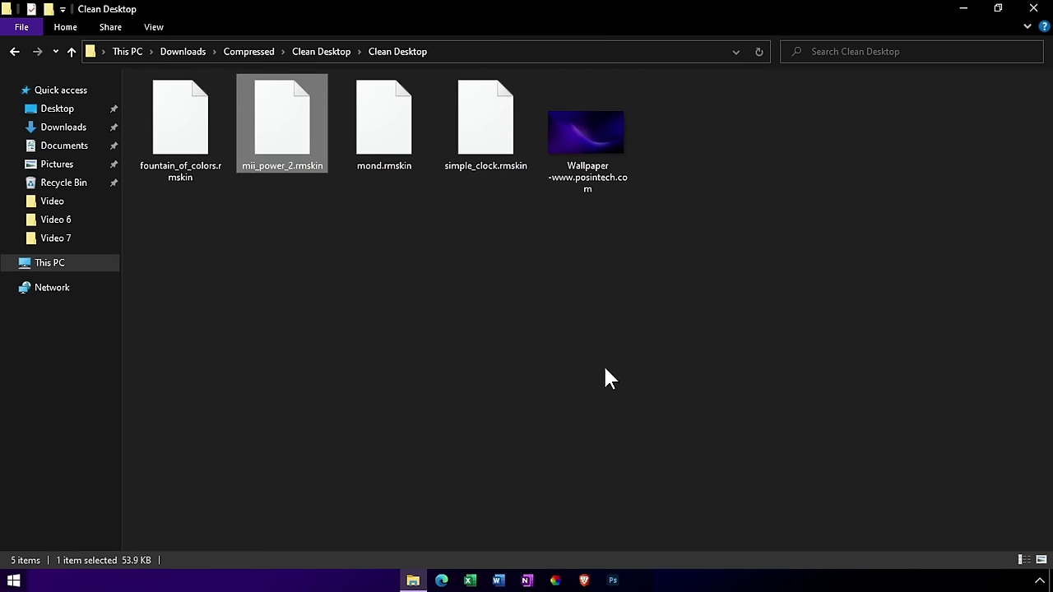
# - Minimise the folder window and, in Rainmeter's skin manager, load W.ini from mii power's power folder
pyautogui.click(961, 10)
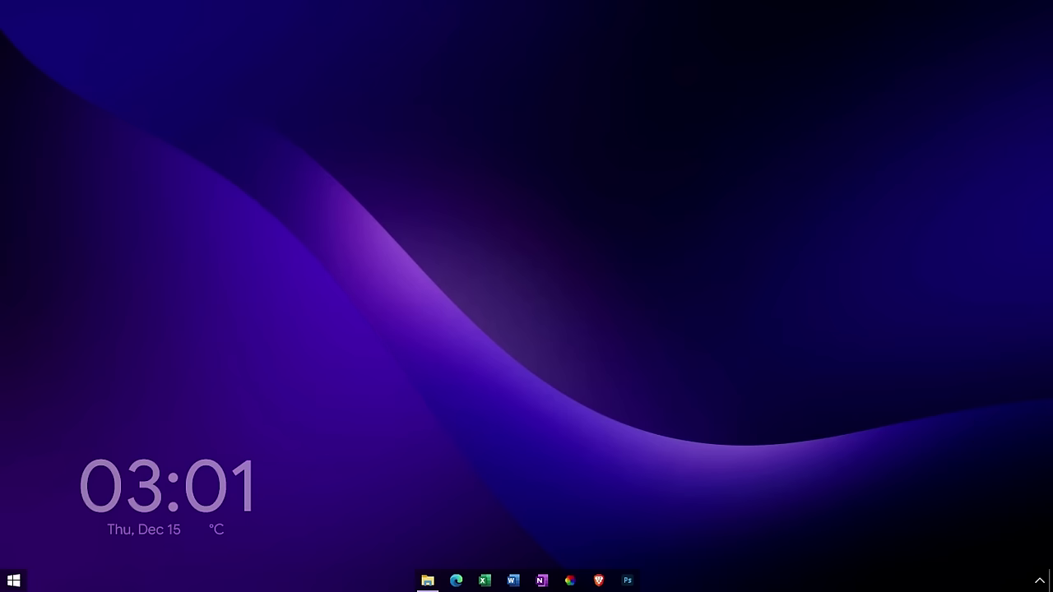
pyautogui.click(1039, 581)
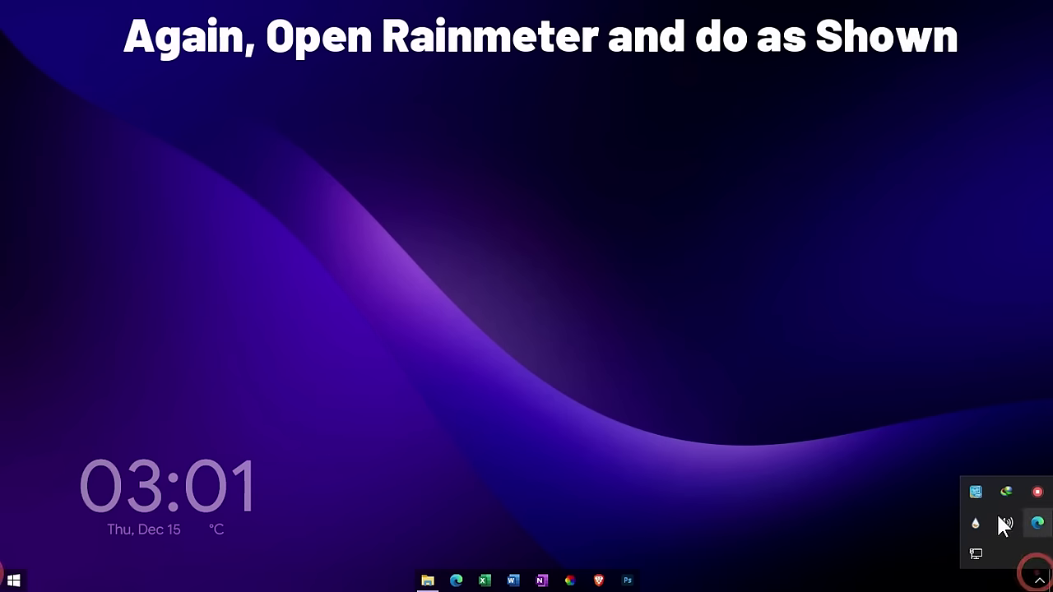
pyautogui.rightClick(974, 520)
pyautogui.click(951, 289)
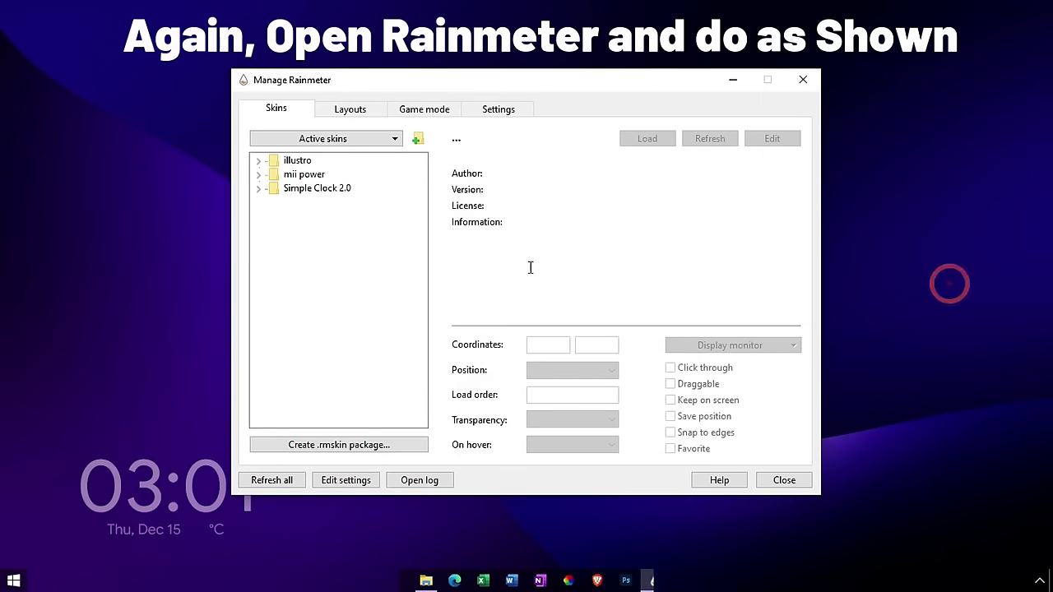
pyautogui.click(257, 174)
pyautogui.click(272, 188)
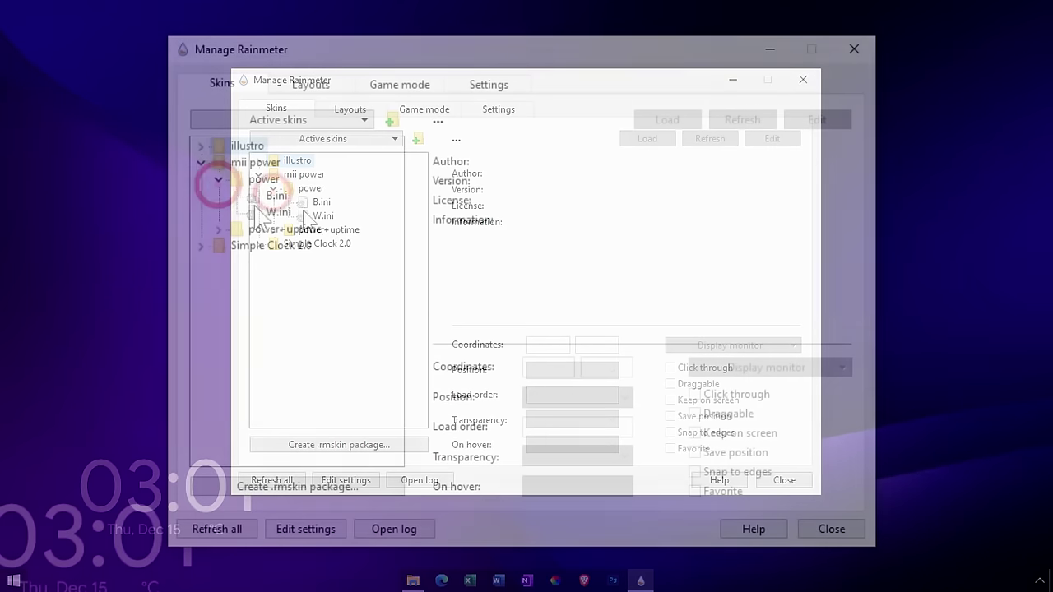
pyautogui.rightClick(268, 207)
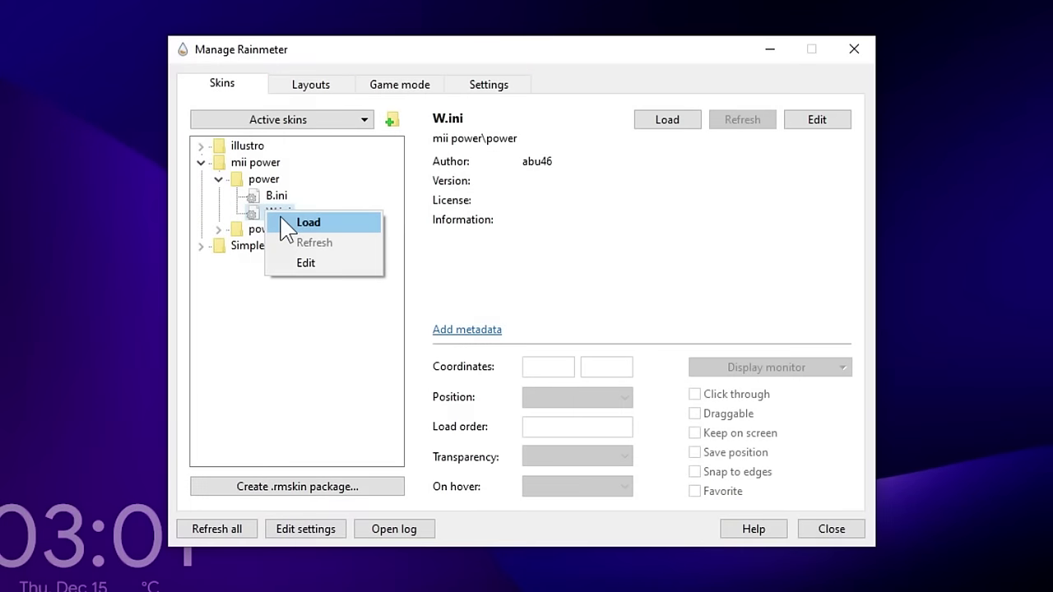
pyautogui.click(280, 214)
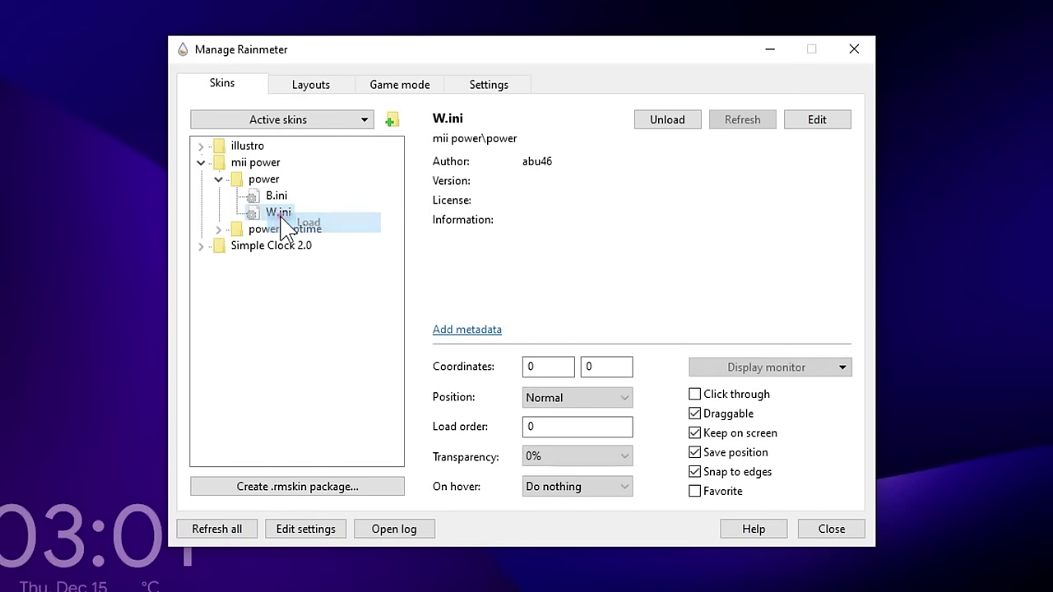
# - Set W.ini's coordinates to 51 and 567 and its transparency to 40%
pyautogui.doubleClick(560, 367)
pyautogui.write('51')
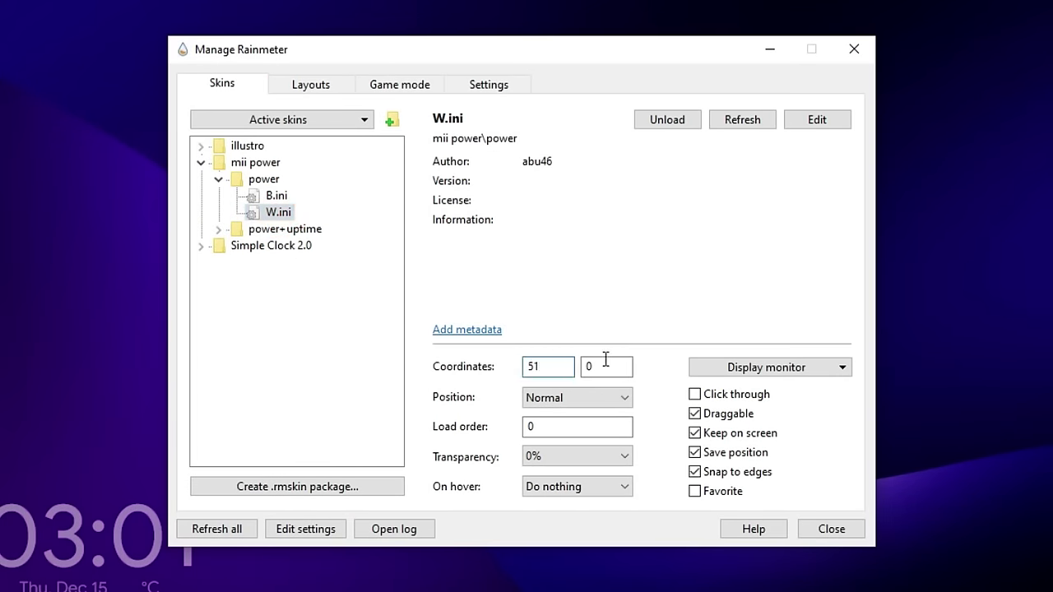
pyautogui.doubleClick(604, 361)
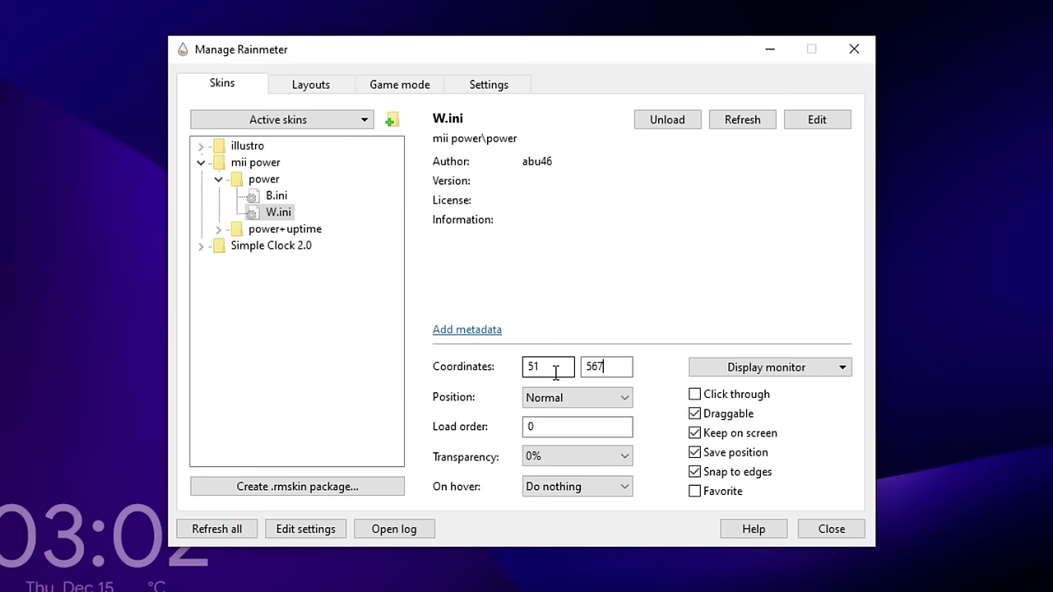
pyautogui.click(566, 457)
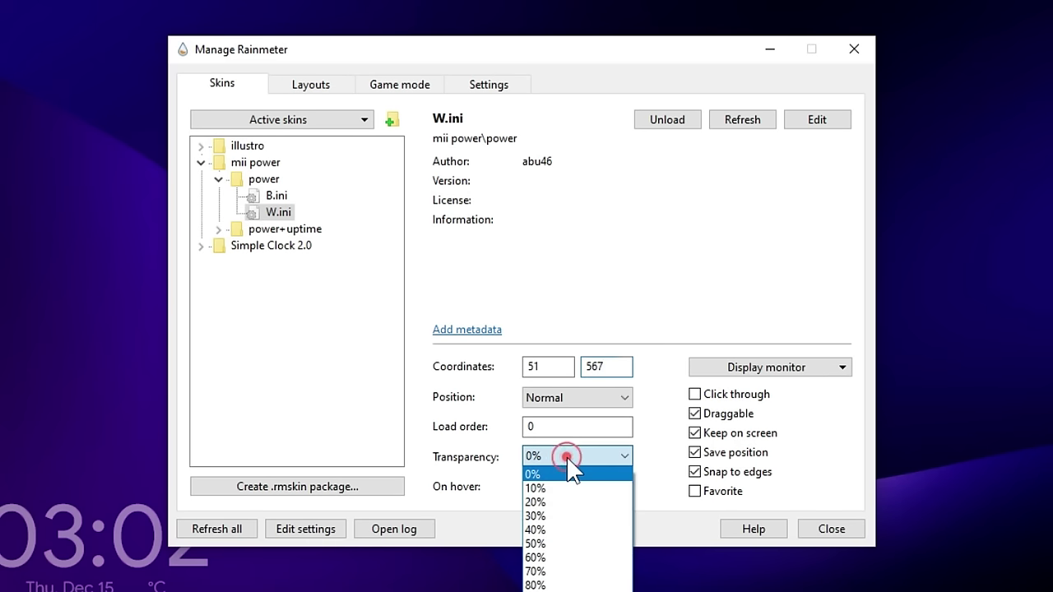
pyautogui.press('Escape')
pyautogui.click(559, 527)
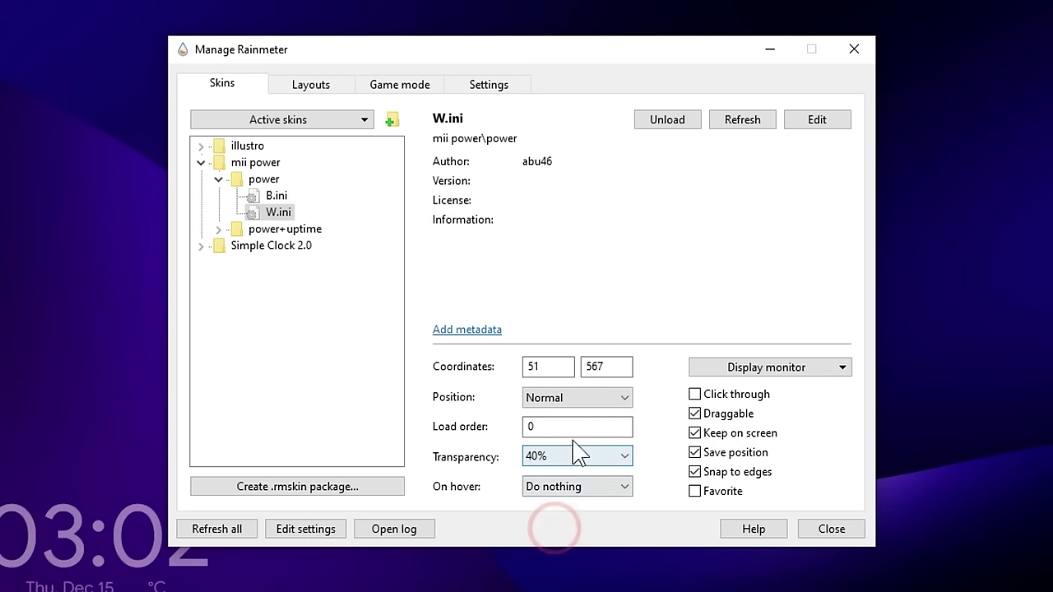
# - Set W.ini's position to On desktop, enable Click through, and close the skin manager
pyautogui.hotkey('shift', 'Tab')
pyautogui.hotkey('shift', 'Tab')
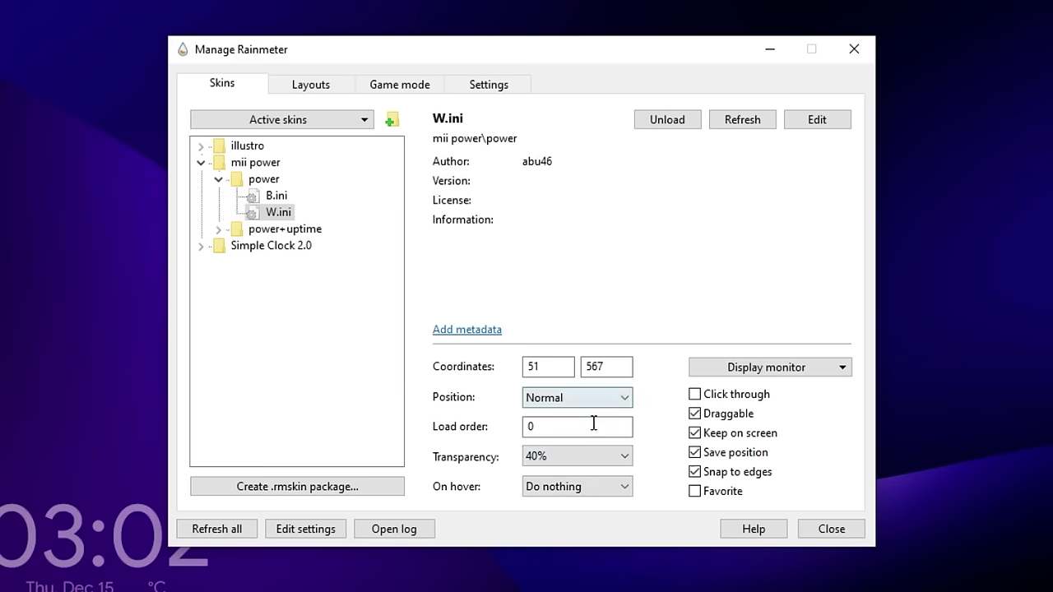
pyautogui.click(596, 400)
pyautogui.click(599, 414)
pyautogui.click(603, 419)
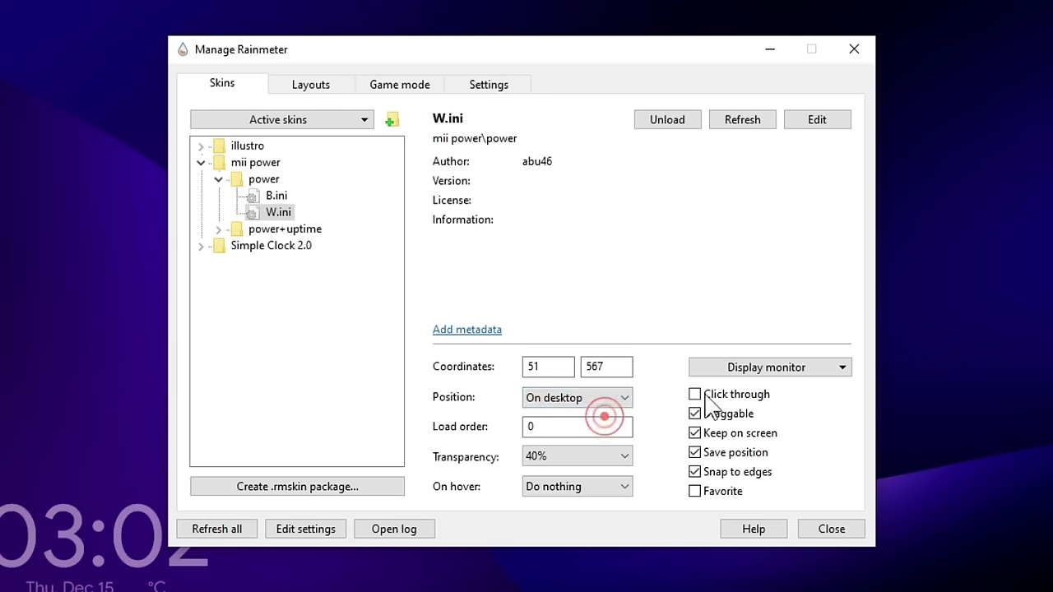
pyautogui.click(695, 395)
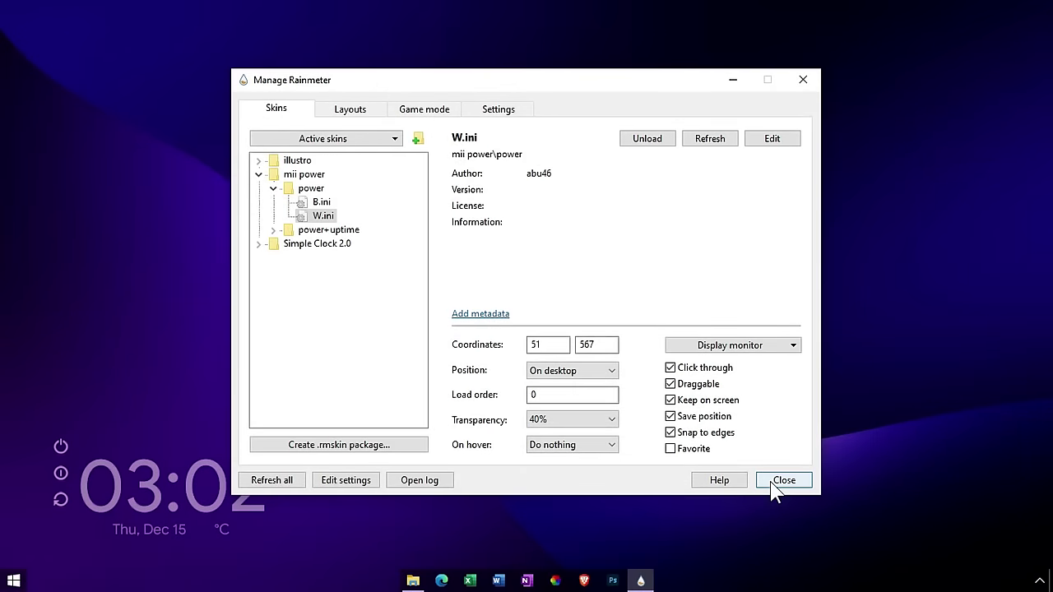
pyautogui.click(777, 481)
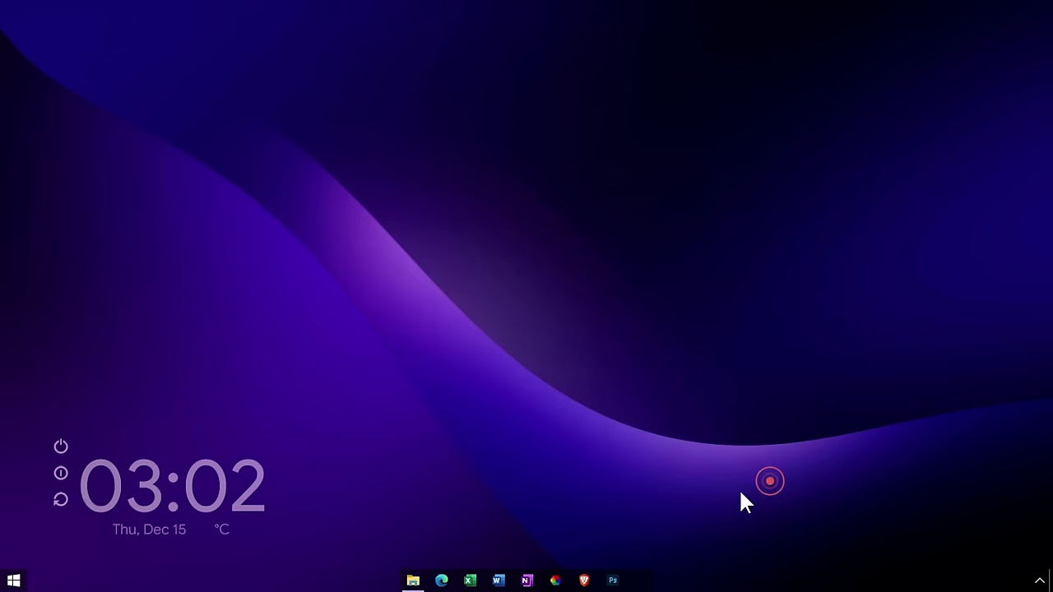
# - Return to the Clean Desktop folder and install the Mond skin from mond.rmskin with its included layout applied
pyautogui.click(435, 582)
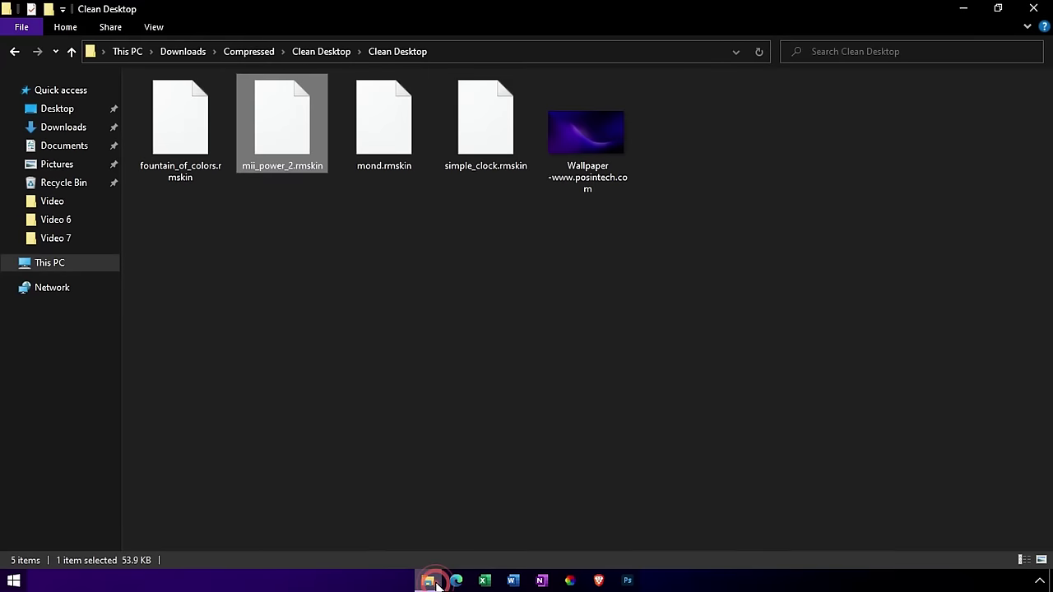
pyautogui.click(366, 152)
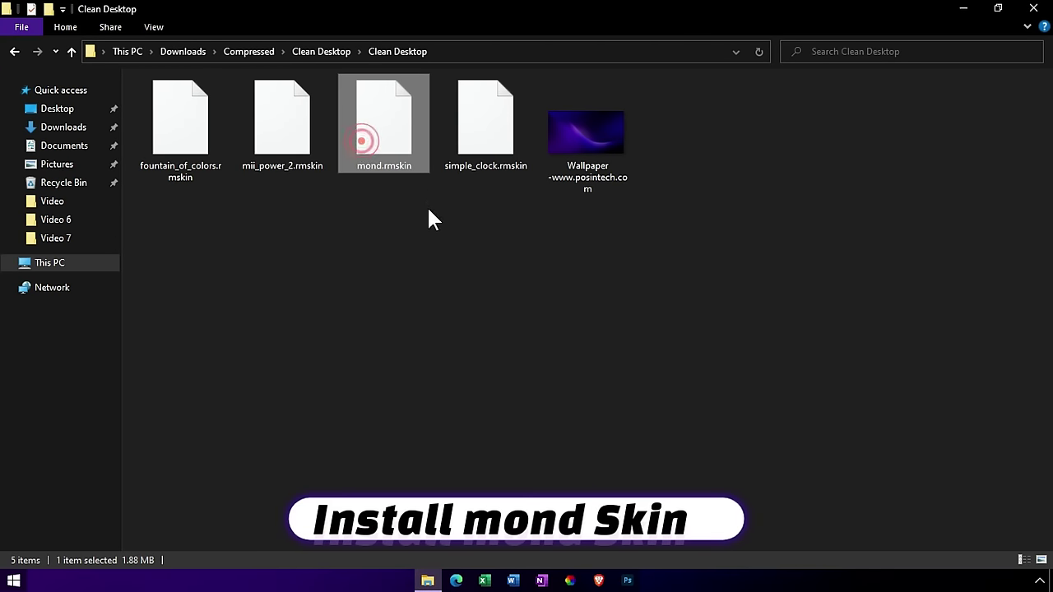
pyautogui.rightClick(377, 140)
pyautogui.click(409, 162)
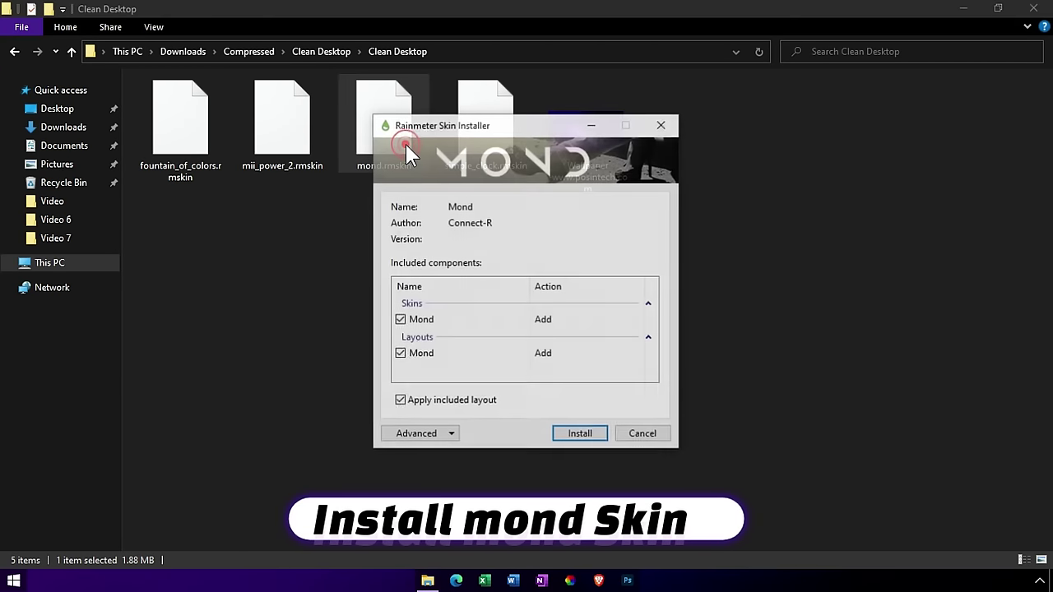
pyautogui.click(579, 434)
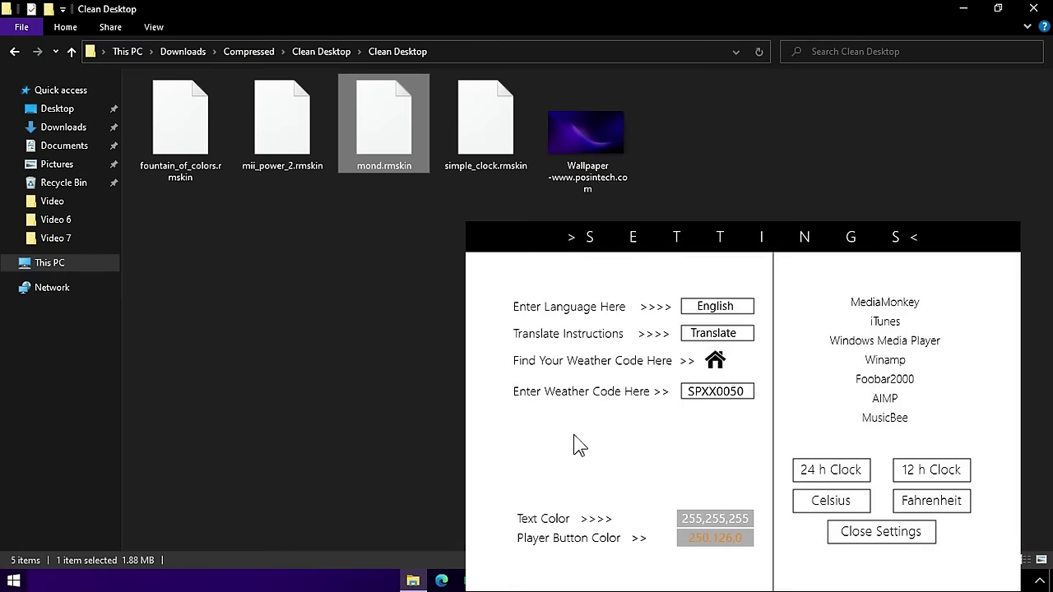
# - Minimise the folder window and close the Mond settings panel on the desktop
pyautogui.moveTo(659, 245); pyautogui.dragTo(594, 120)
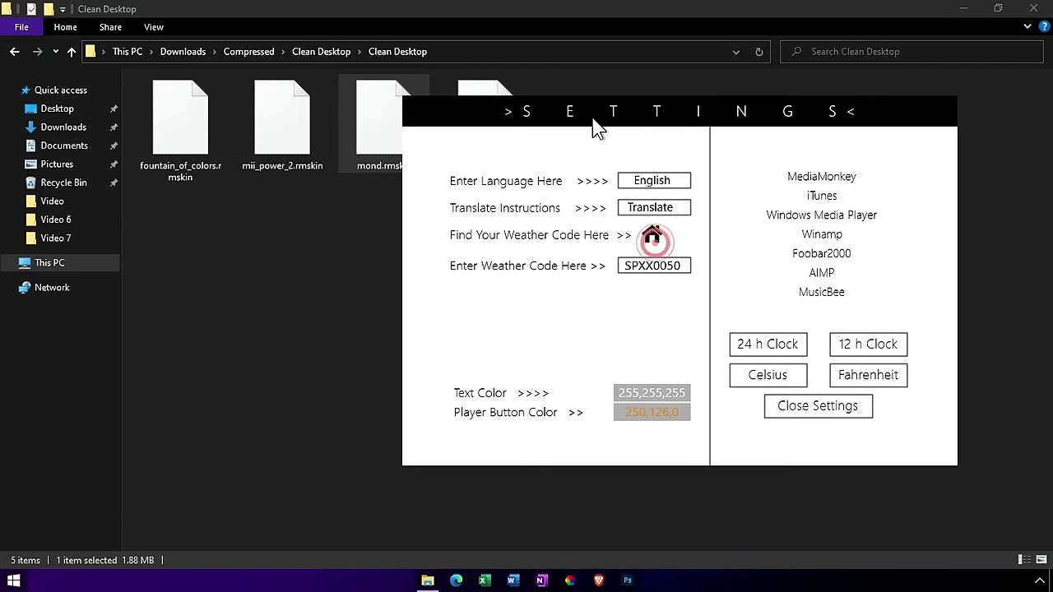
pyautogui.click(964, 5)
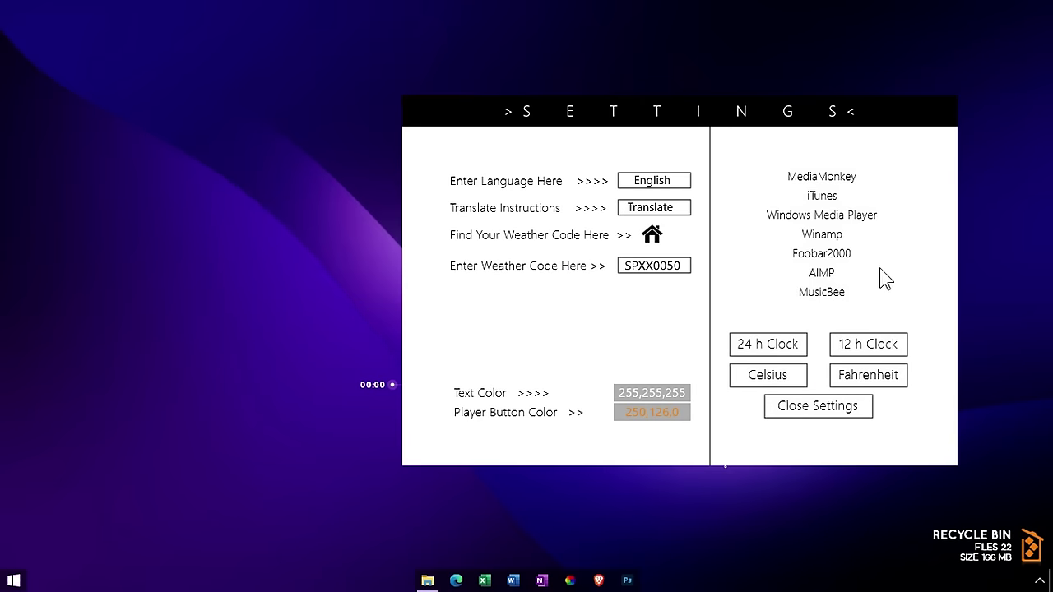
pyautogui.click(836, 412)
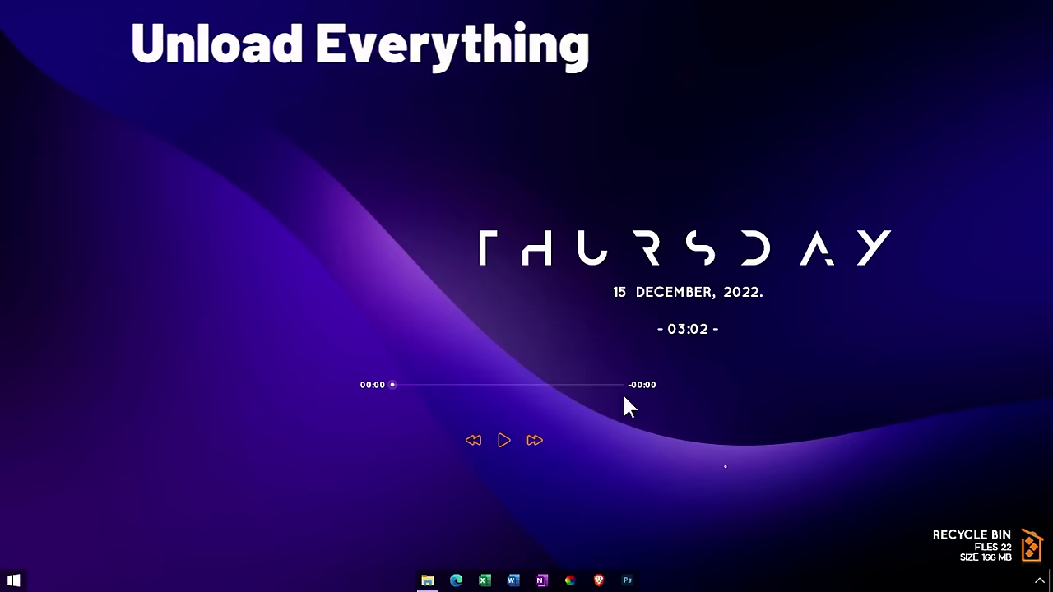
# - Unload the Mond music player skin and move the Mond day and date clock up toward the desktop's horizontal centre
pyautogui.rightClick(578, 385)
pyautogui.click(605, 554)
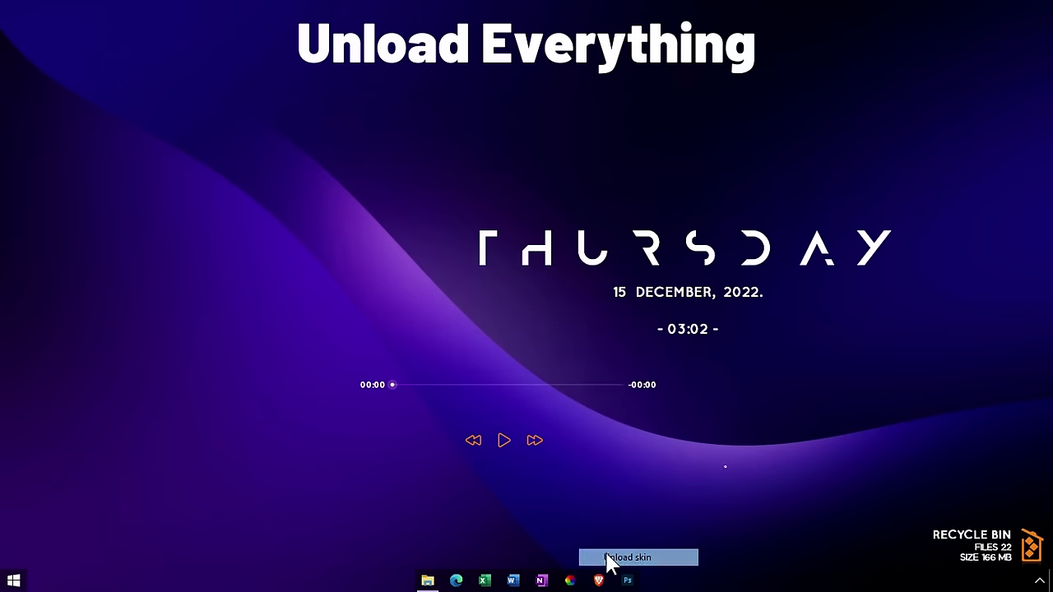
pyautogui.click(682, 298)
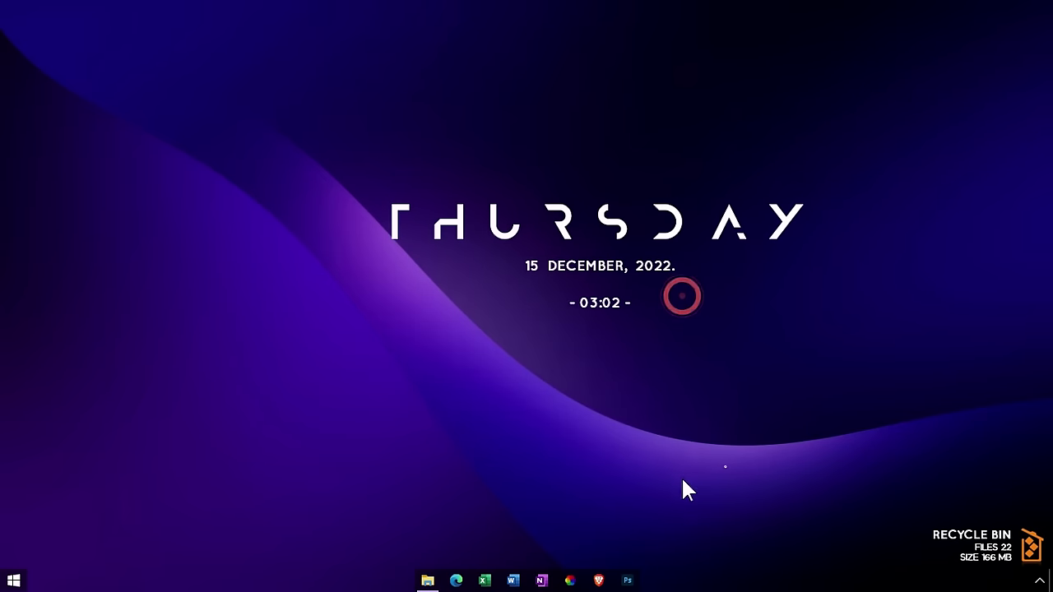
# - Unload the Mond weather and Recycle Bin skins from the desktop
pyautogui.rightClick(724, 463)
pyautogui.click(734, 458)
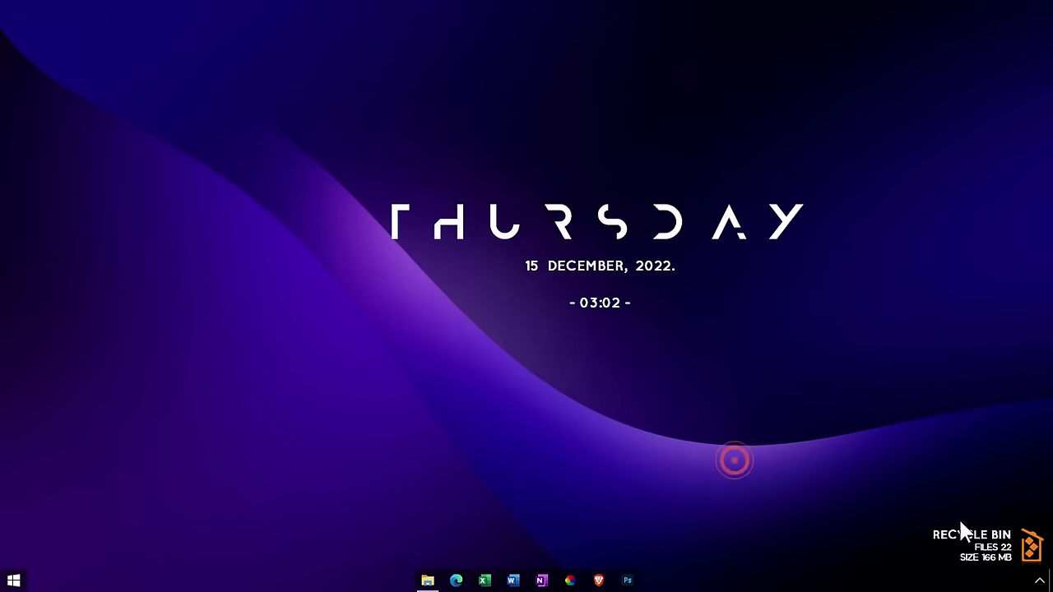
pyautogui.rightClick(986, 547)
pyautogui.click(988, 531)
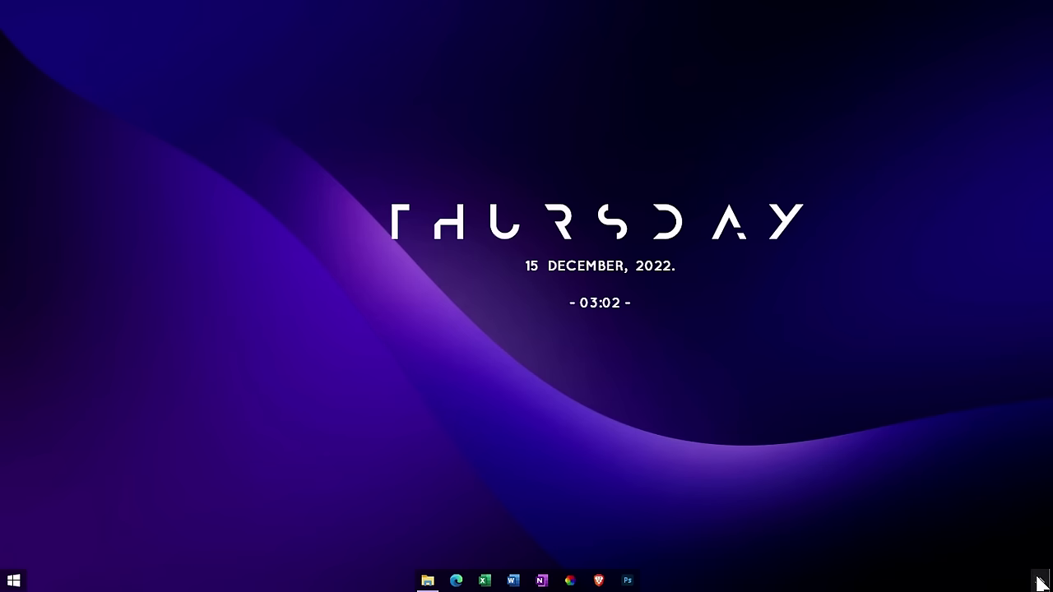
# - In Rainmeter's skin manager, open Clock.ini from Mond's Clock folder for editing in Notepad
pyautogui.click(1038, 579)
pyautogui.rightClick(977, 520)
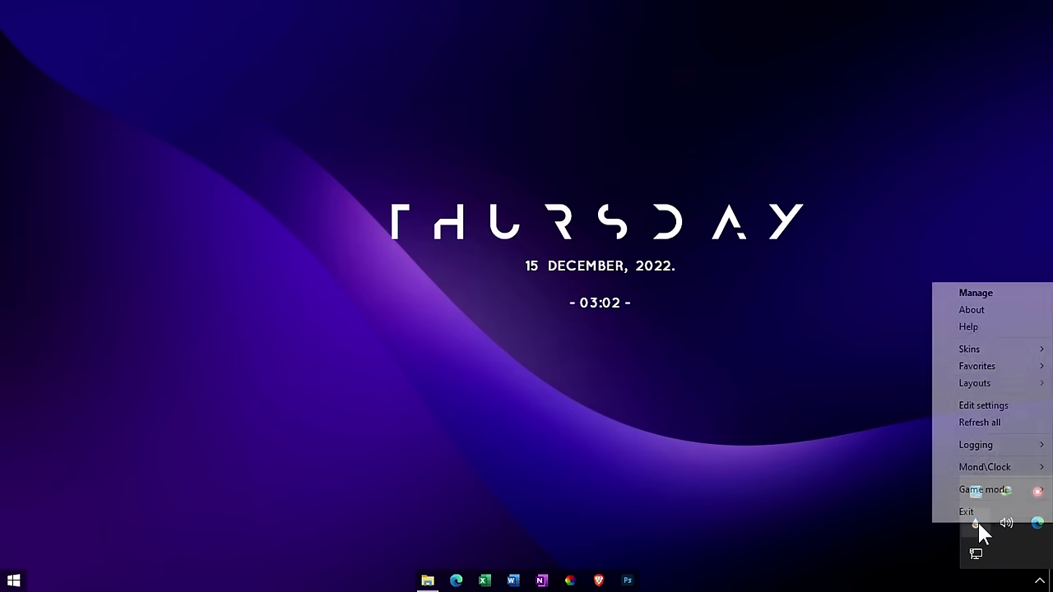
pyautogui.click(979, 292)
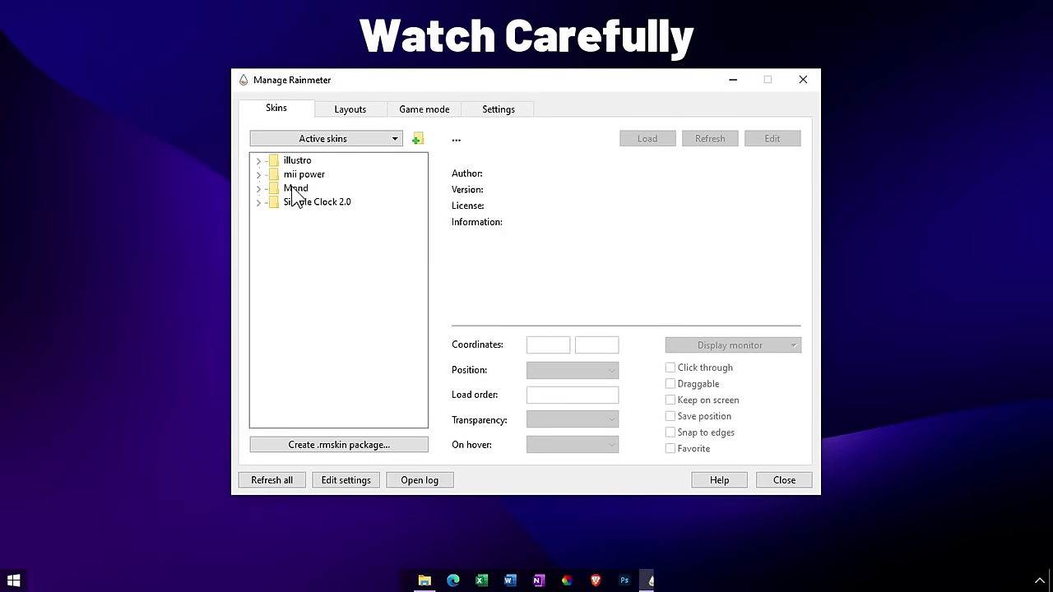
pyautogui.click(258, 189)
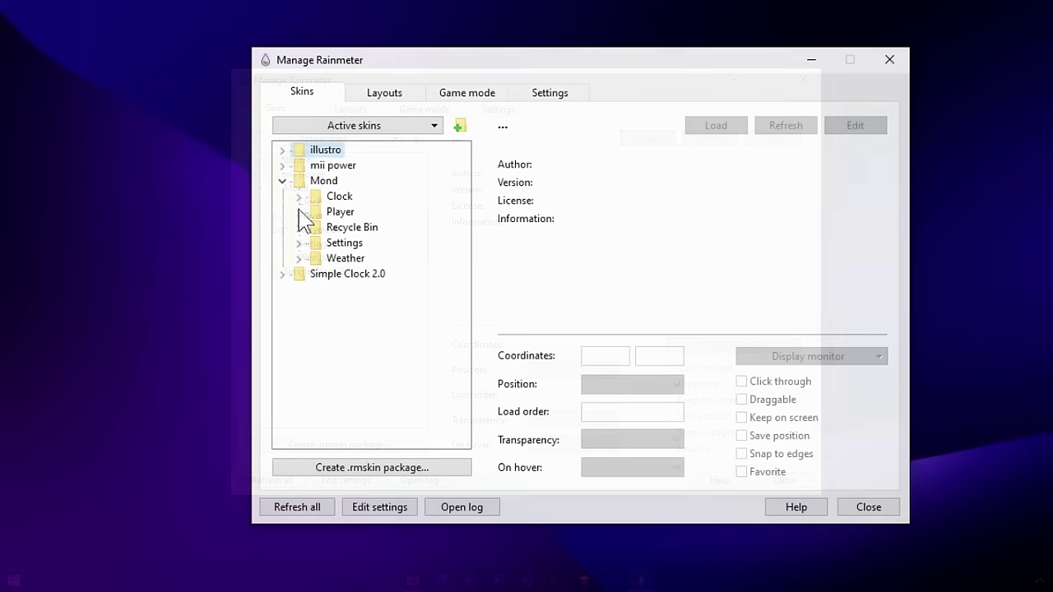
pyautogui.click(298, 195)
pyautogui.rightClick(339, 213)
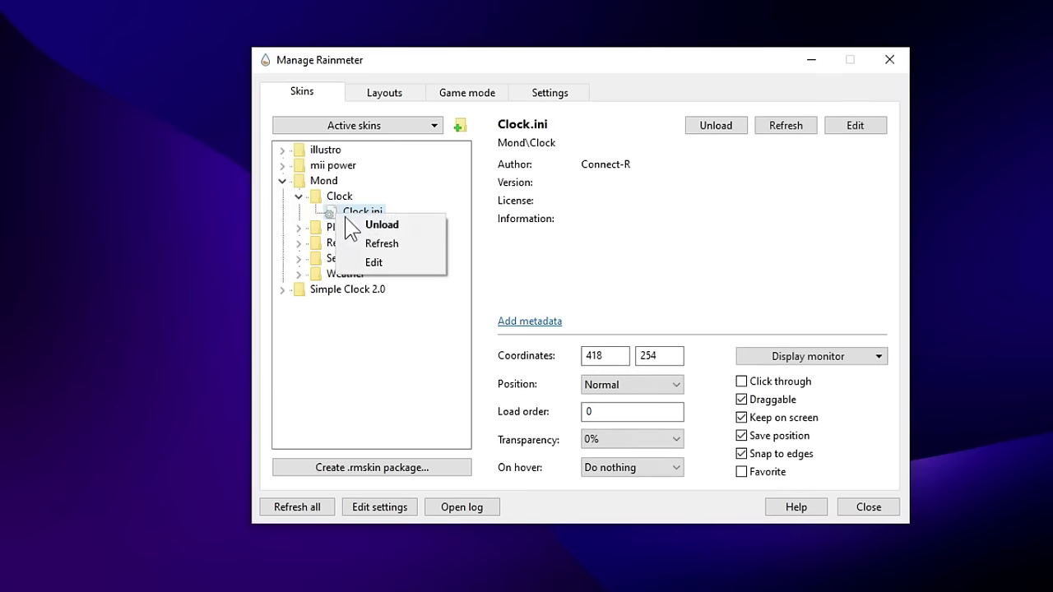
pyautogui.click(374, 262)
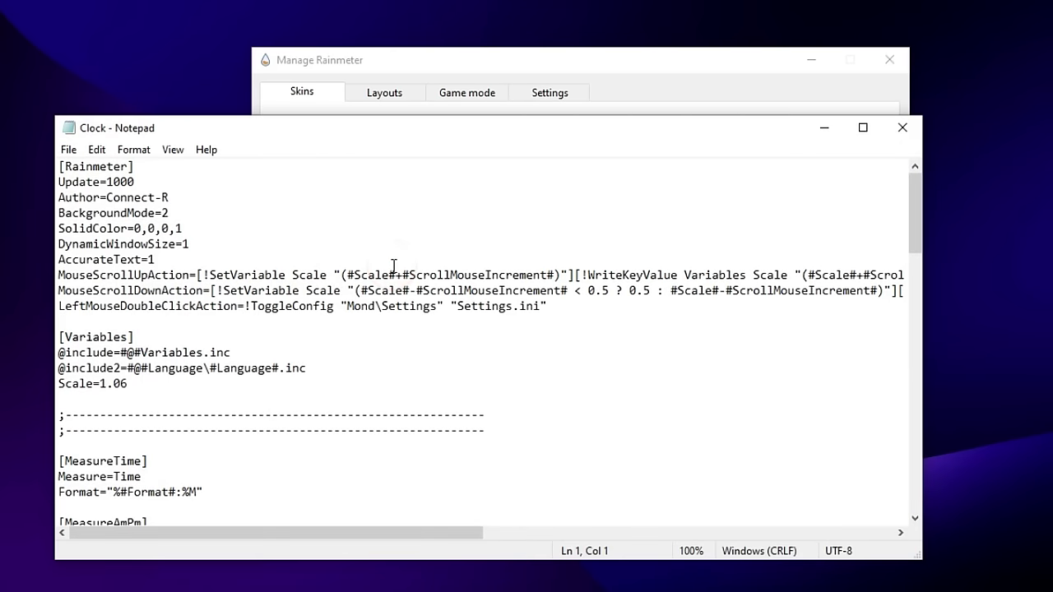
# - Delete the entire [Meter24hClock] and [Meter12hClock] sections from Clock.ini
pyautogui.scroll(-8, 393, 266)
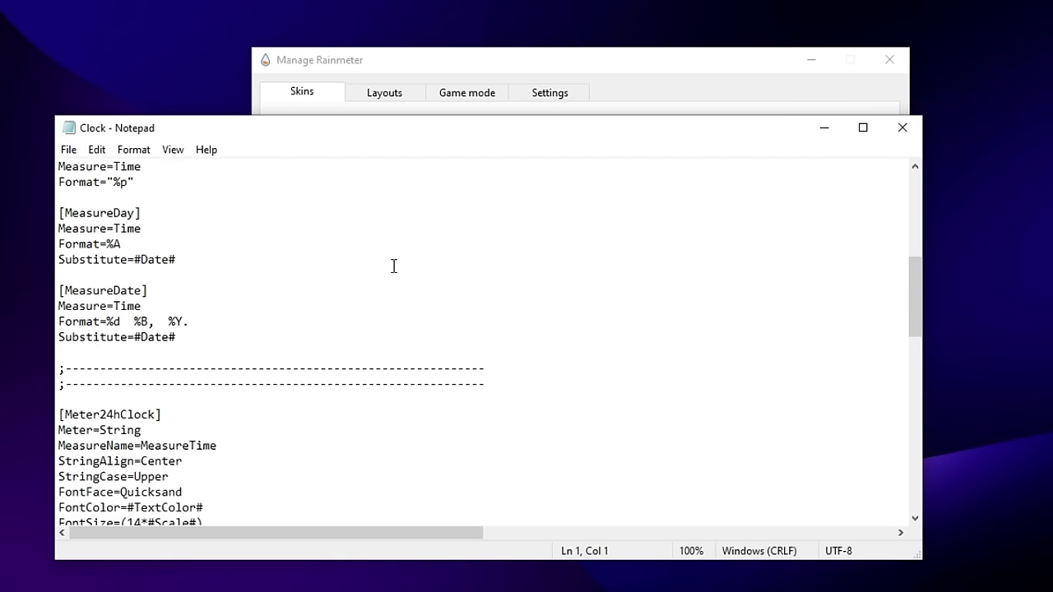
pyautogui.scroll(-4, 394, 265)
pyautogui.scroll(-3, 206, 275)
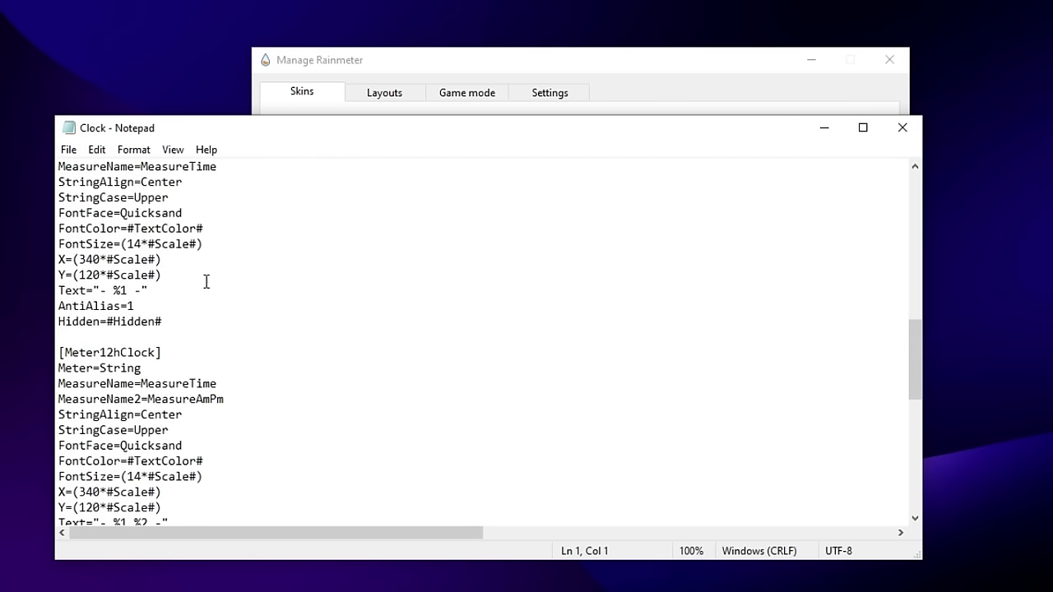
pyautogui.scroll(2, 178, 264)
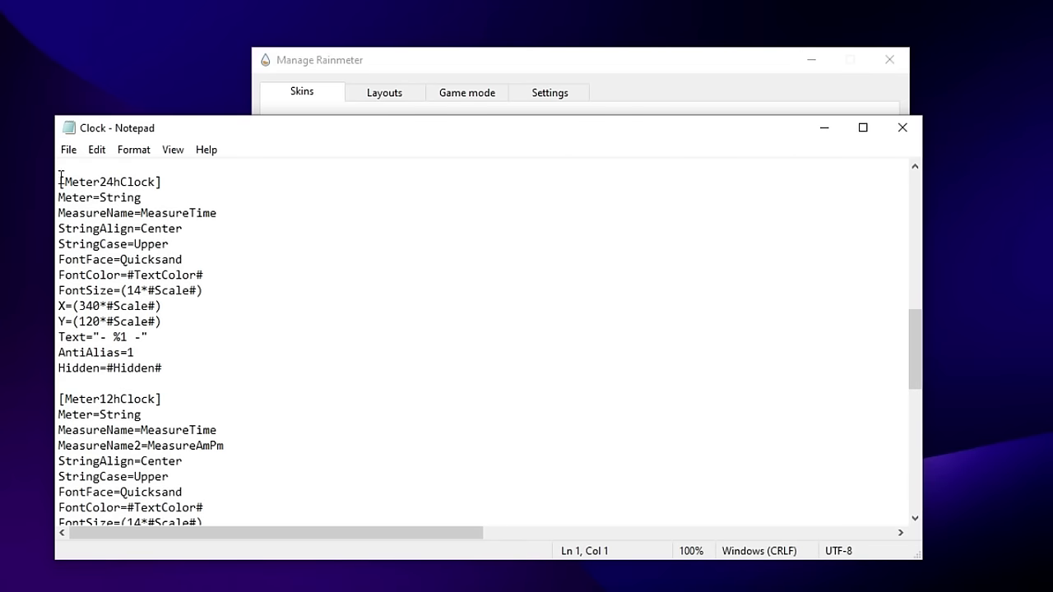
pyautogui.moveTo(59, 177); pyautogui.dragTo(183, 374)
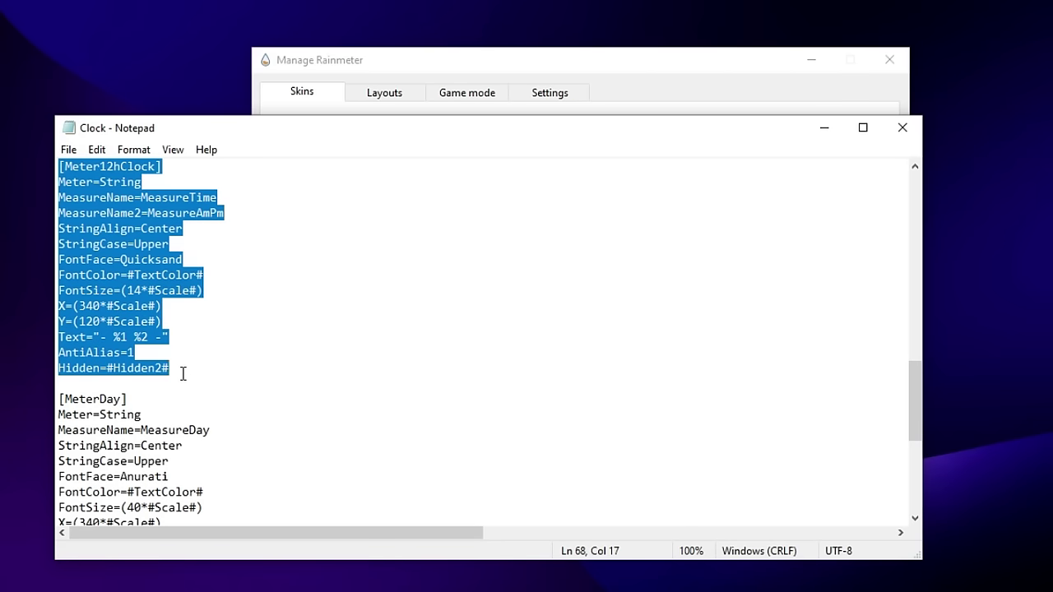
pyautogui.press('Delete')
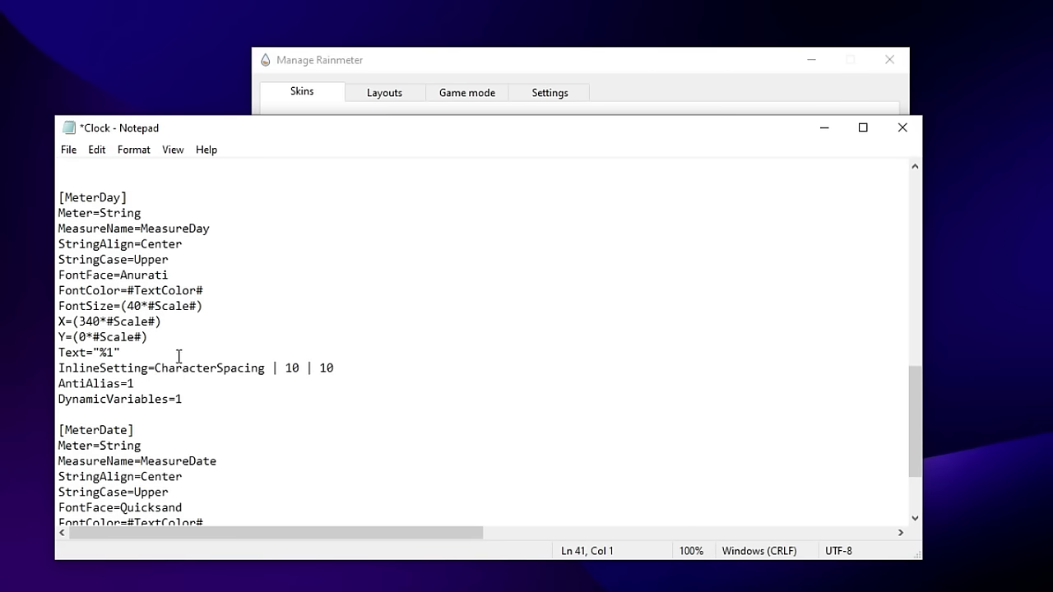
# - Delete the [MeterDate] section from Clock.ini, leaving [MeterDay] in place, and save and close the file
pyautogui.scroll(-1, 179, 355)
pyautogui.moveTo(58, 383); pyautogui.dragTo(202, 499)
pyautogui.press('Delete')
pyautogui.scroll(1, 235, 370)
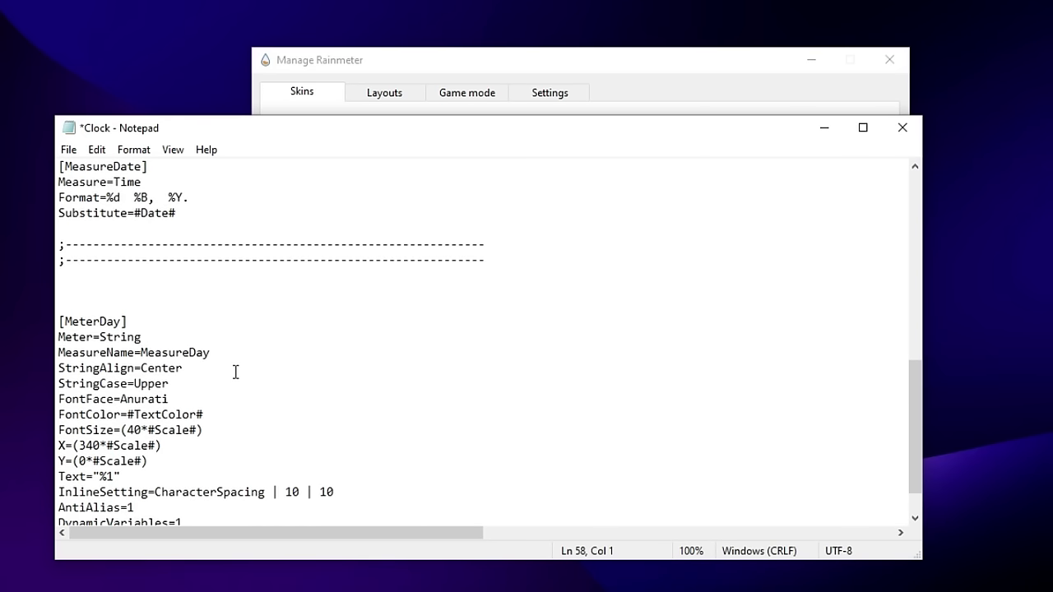
pyautogui.scroll(-1, 235, 373)
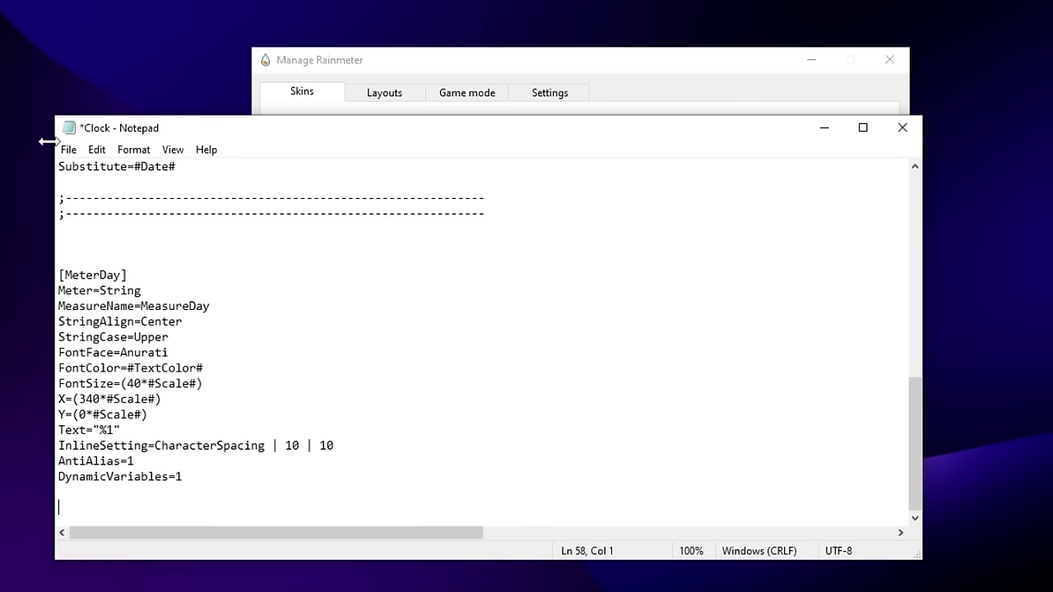
pyautogui.click(68, 149)
pyautogui.click(94, 226)
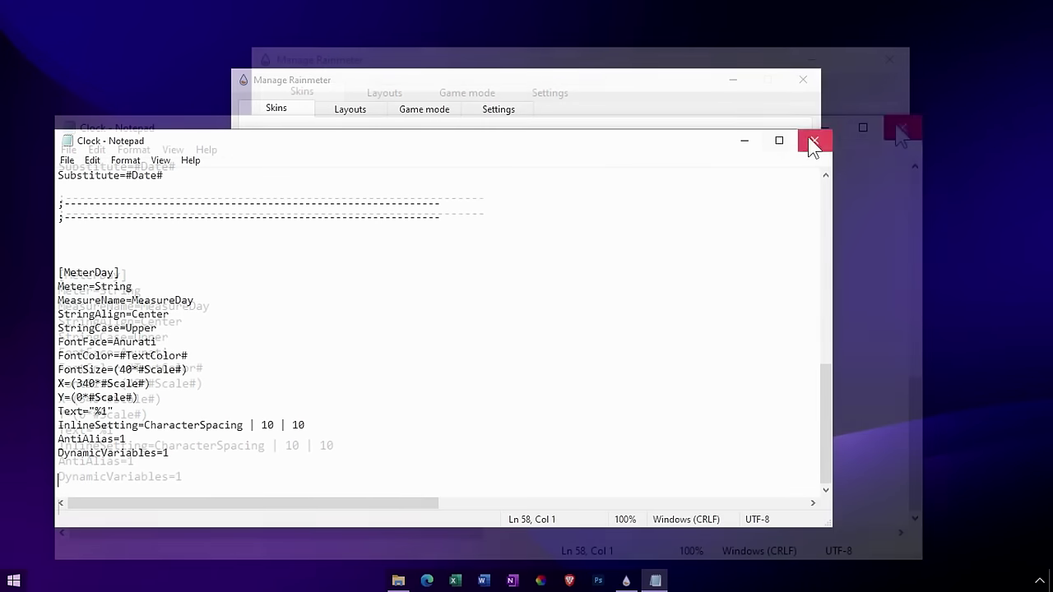
pyautogui.click(813, 140)
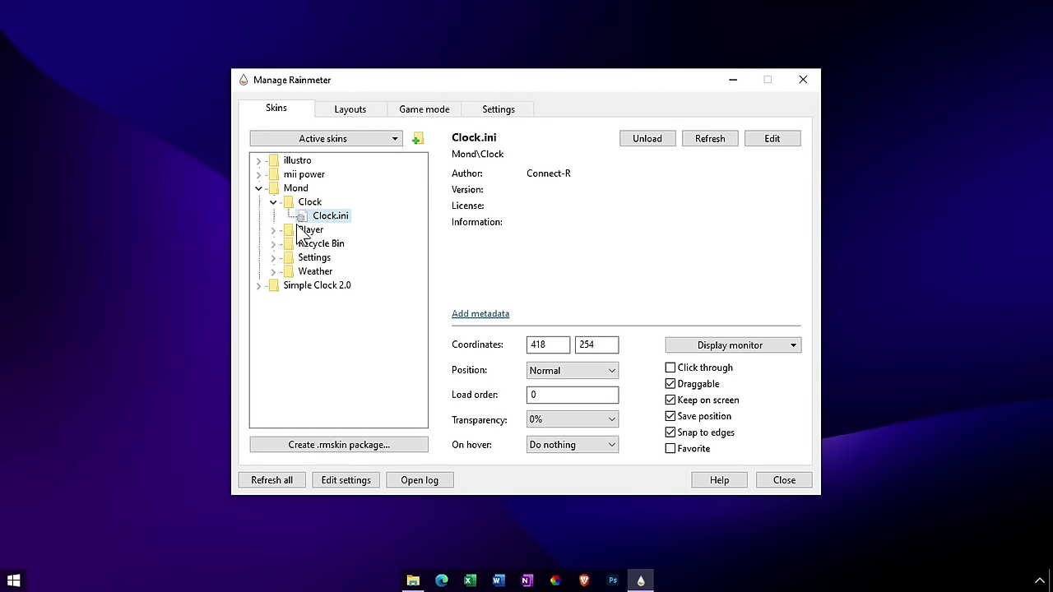
# - Load the Settings.ini skin from Mond's Settings folder in the skin manager
pyautogui.click(274, 203)
pyautogui.click(273, 245)
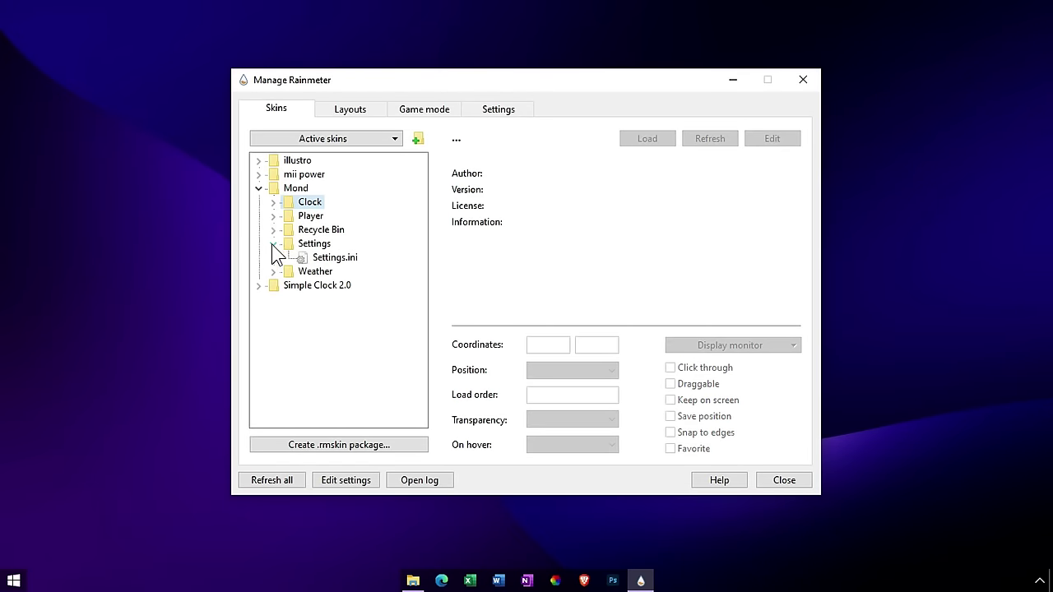
pyautogui.click(330, 258)
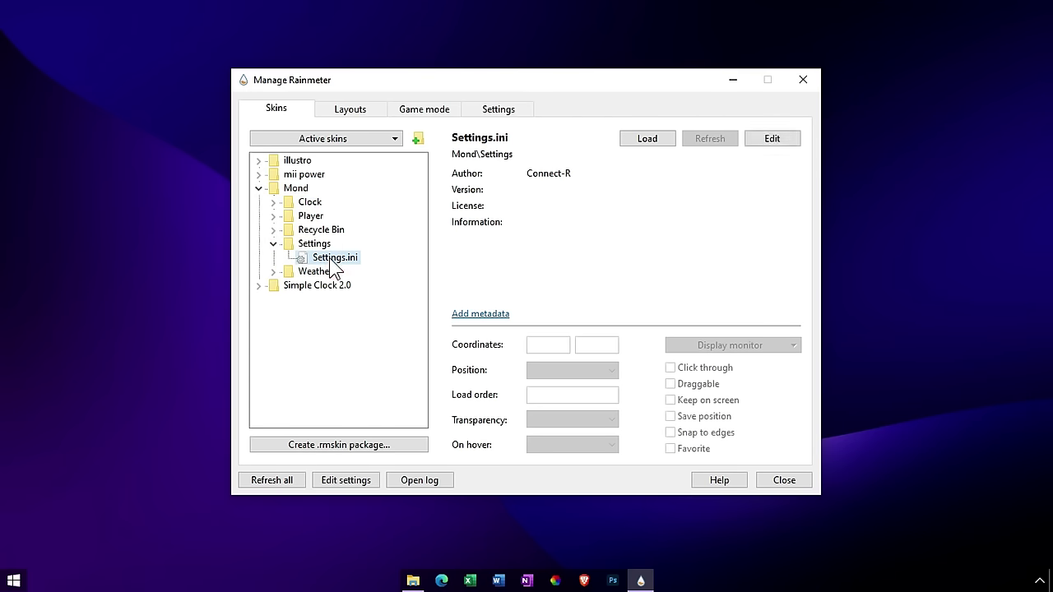
pyautogui.rightClick(333, 262)
pyautogui.click(349, 266)
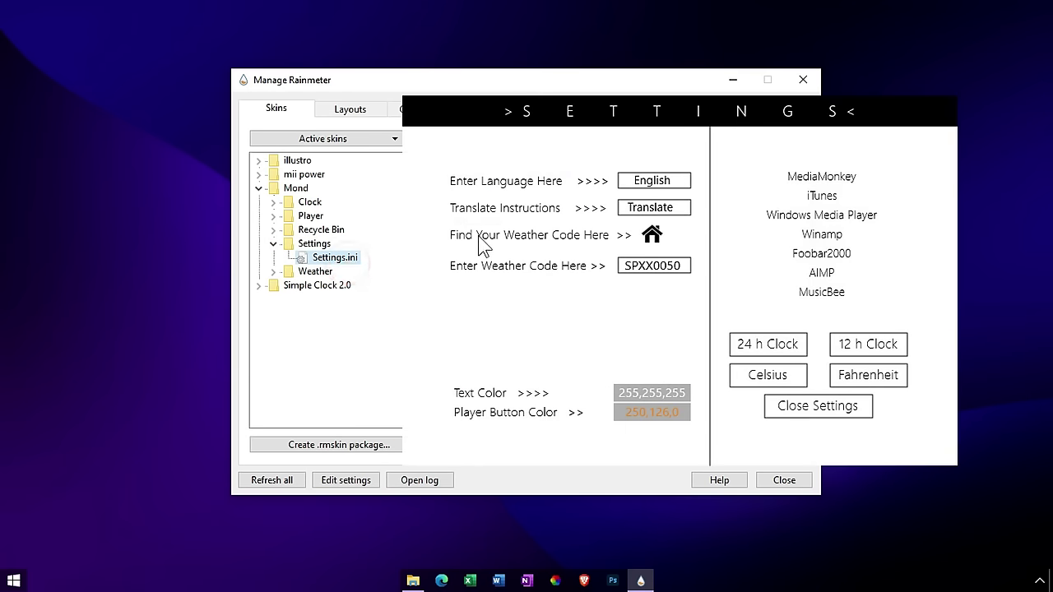
# - Set Mond's text color to RGB 165,41,227
pyautogui.click(649, 394)
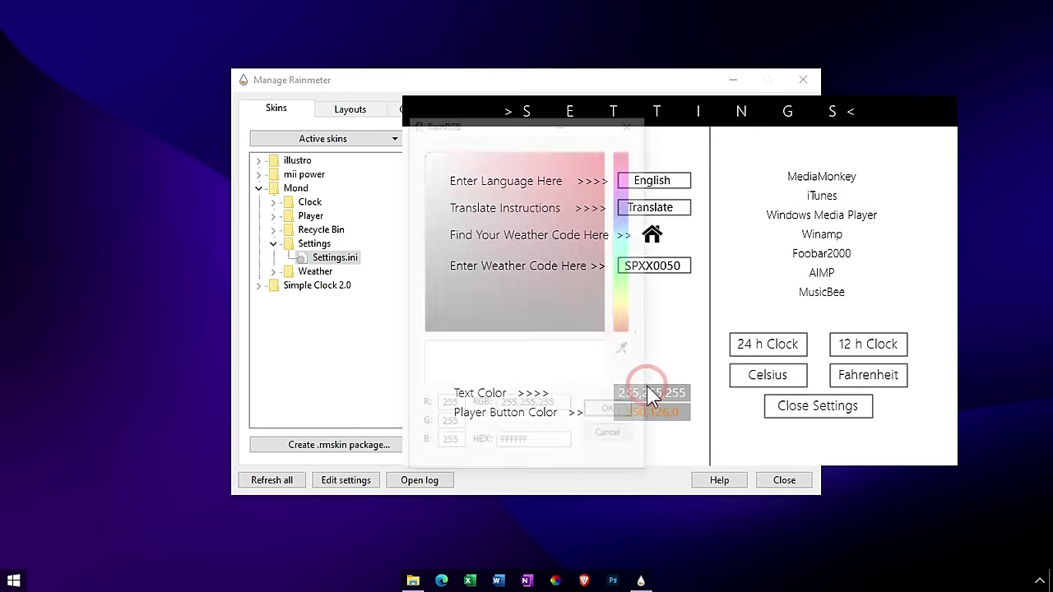
pyautogui.click(557, 406)
pyautogui.moveTo(557, 407); pyautogui.dragTo(490, 415)
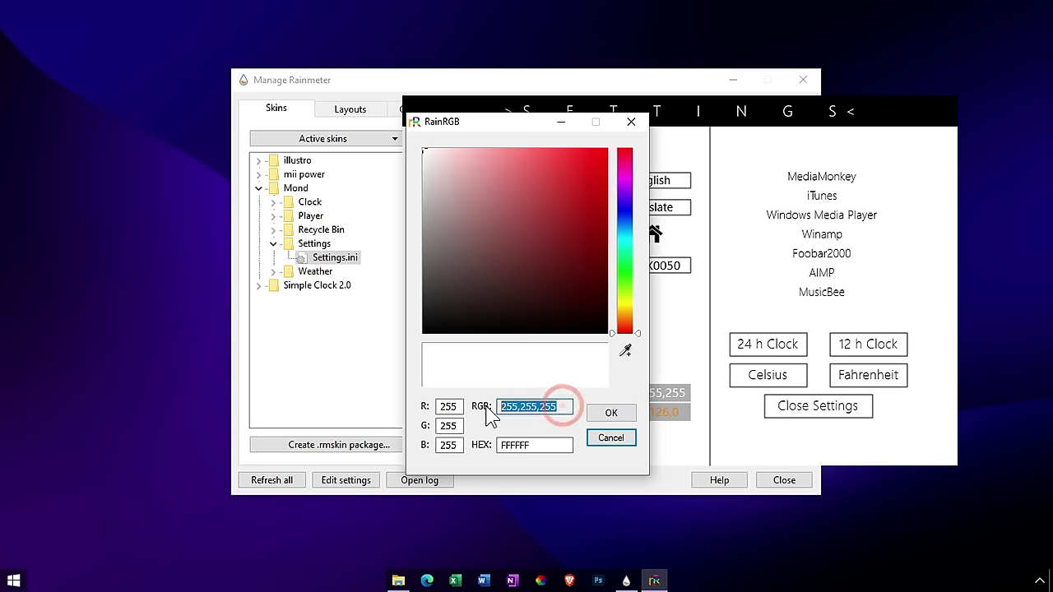
pyautogui.click(459, 407)
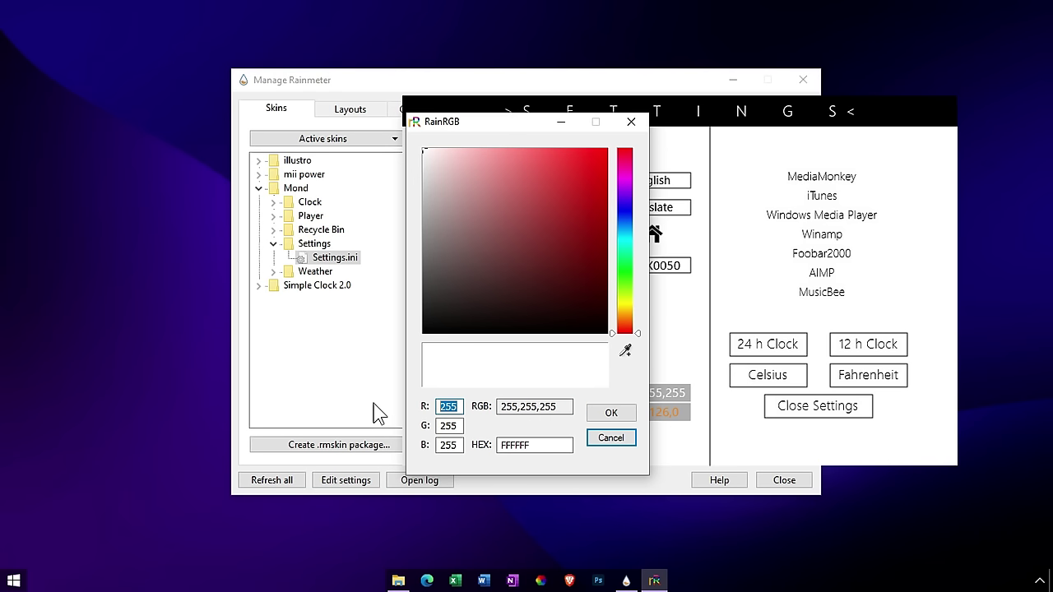
pyautogui.write('165')
pyautogui.moveTo(458, 424); pyautogui.dragTo(419, 459)
pyautogui.write('41,')
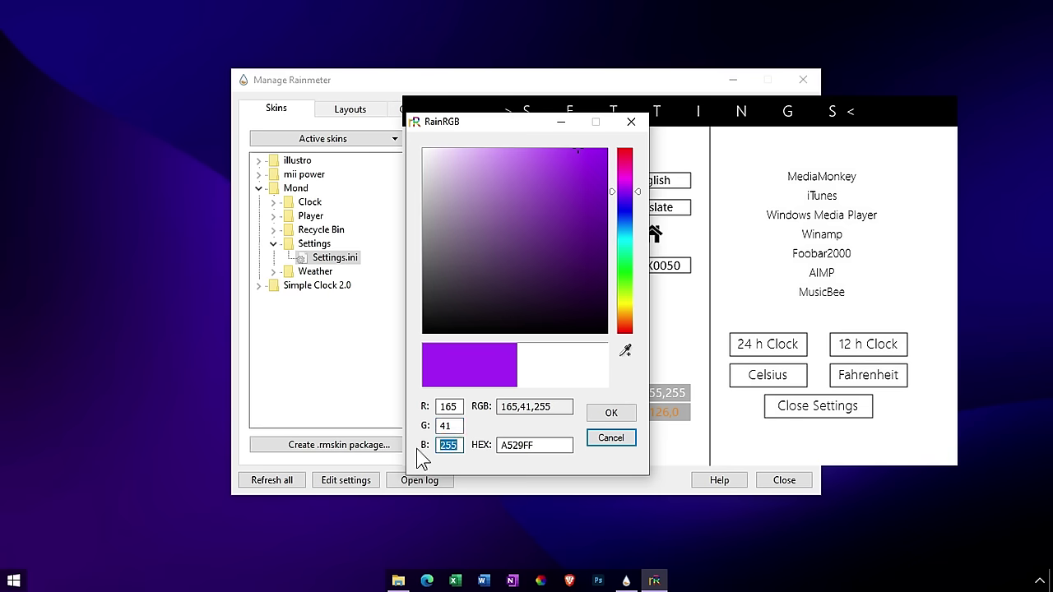
pyautogui.write('227')
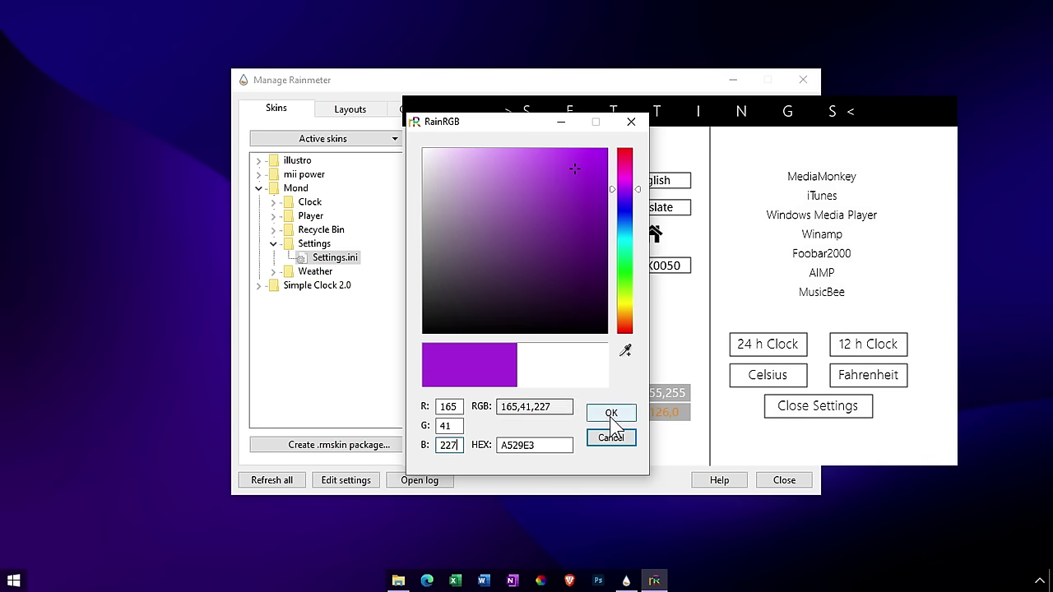
pyautogui.click(610, 414)
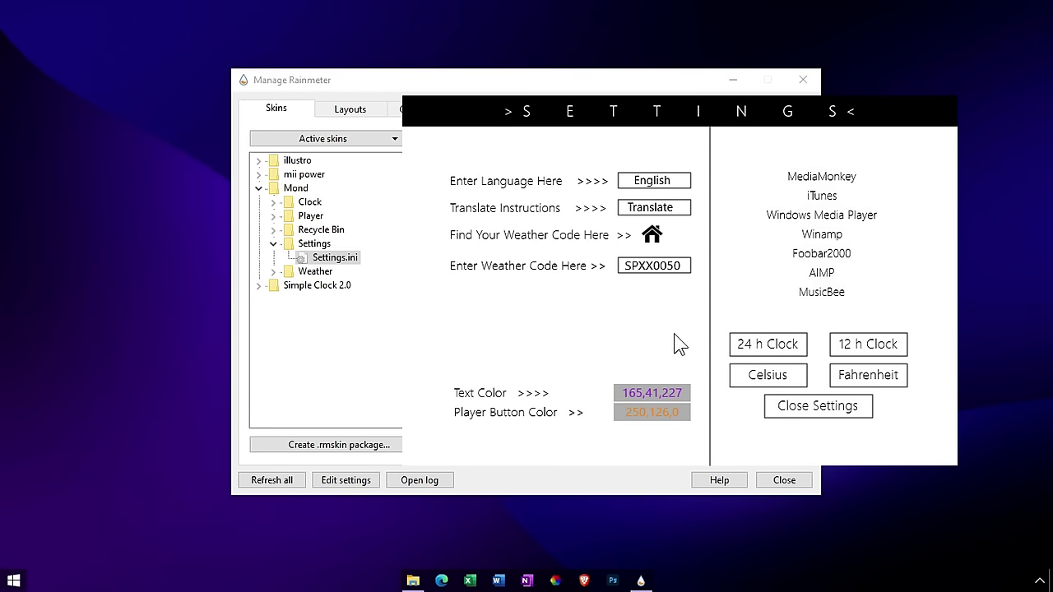
# - Close the Mond settings and the skin manager, and move the weekday text up toward the desktop's upper centre
pyautogui.click(800, 411)
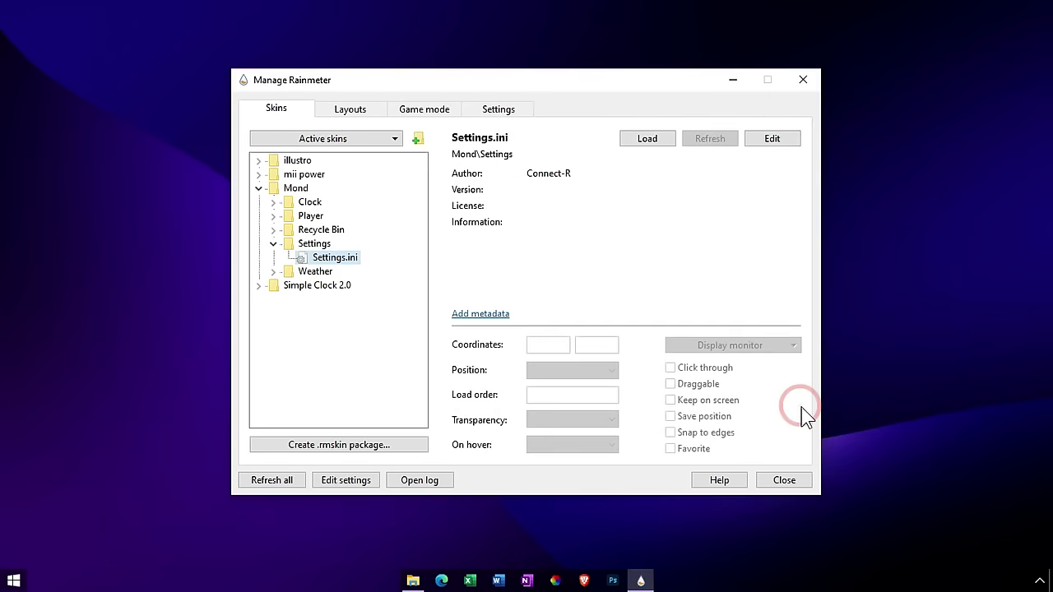
pyautogui.click(786, 480)
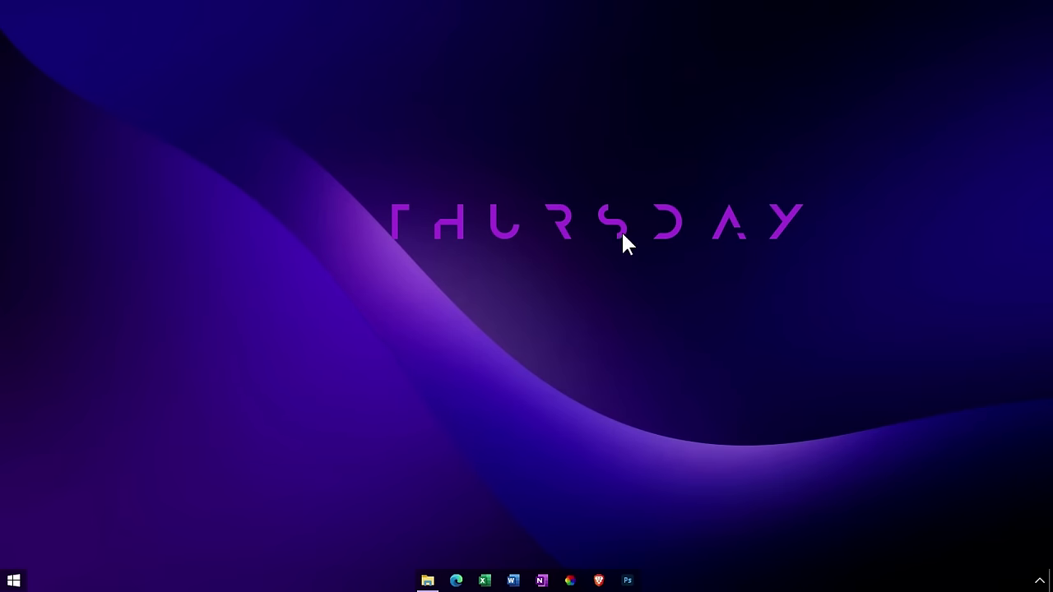
pyautogui.moveTo(621, 227); pyautogui.dragTo(581, 177)
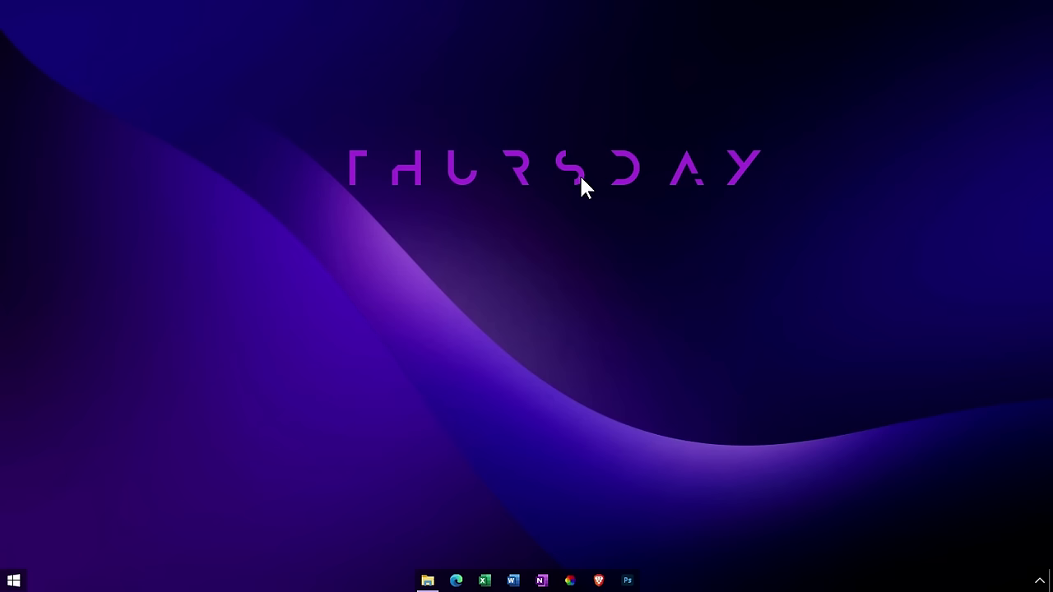
# - Reopen the skin manager, load clock.ini from Simple Clock 2.0's Classic Version, and move the clock to the desktop's lower-left corner
pyautogui.click(1040, 580)
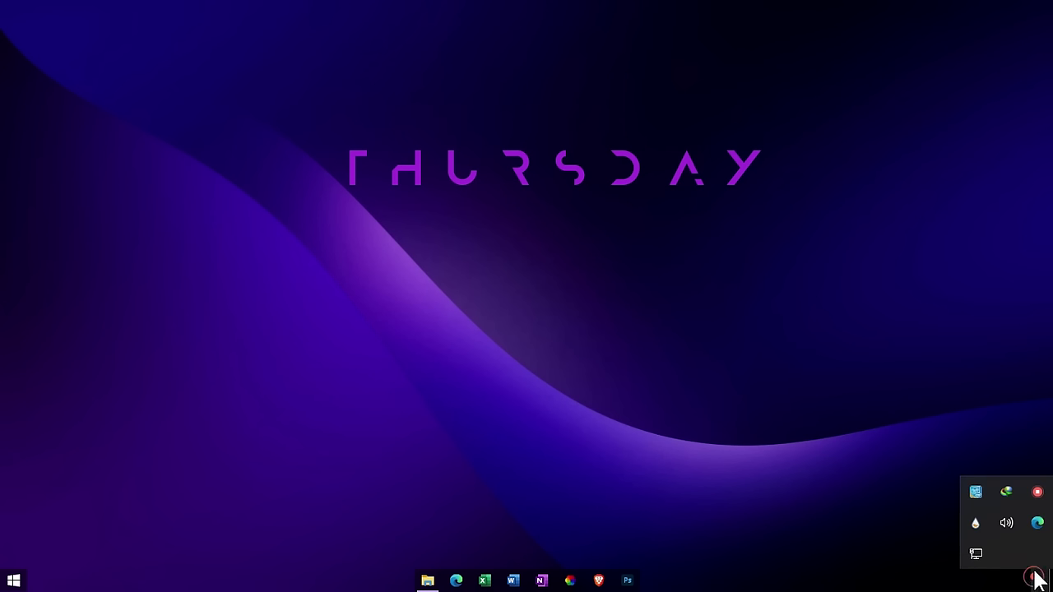
pyautogui.click(975, 526)
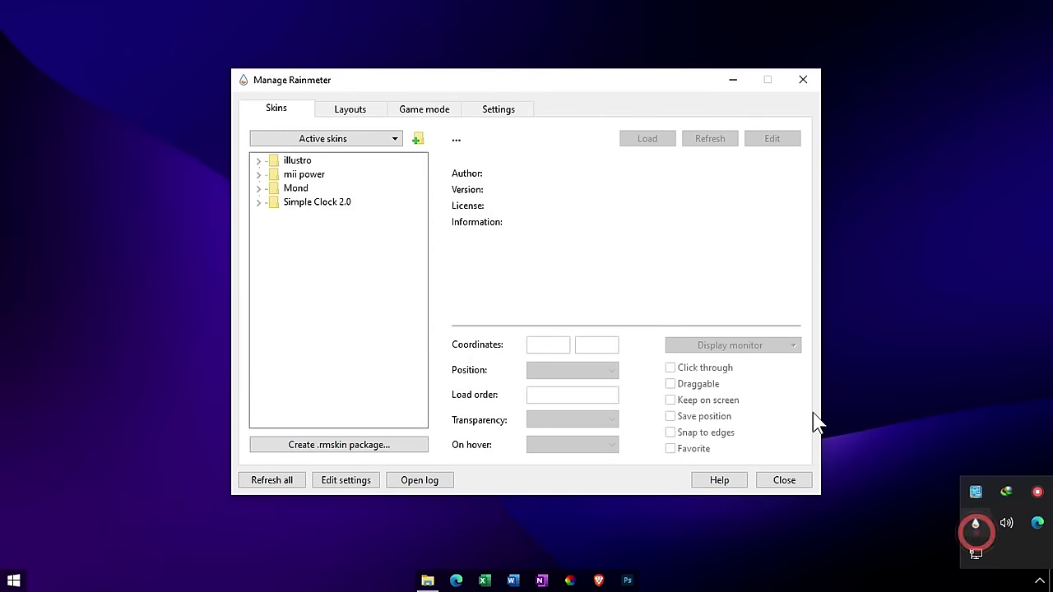
pyautogui.click(259, 188)
pyautogui.click(258, 188)
pyautogui.click(259, 175)
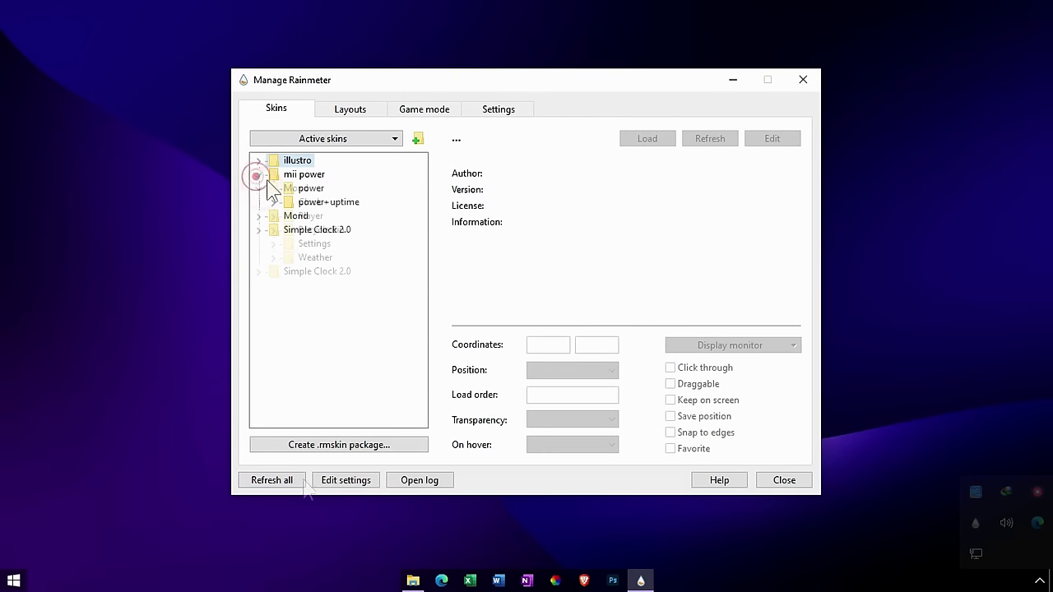
pyautogui.click(273, 189)
pyautogui.click(258, 175)
pyautogui.click(258, 202)
pyautogui.click(273, 216)
pyautogui.doubleClick(329, 229)
pyautogui.press('Tab')
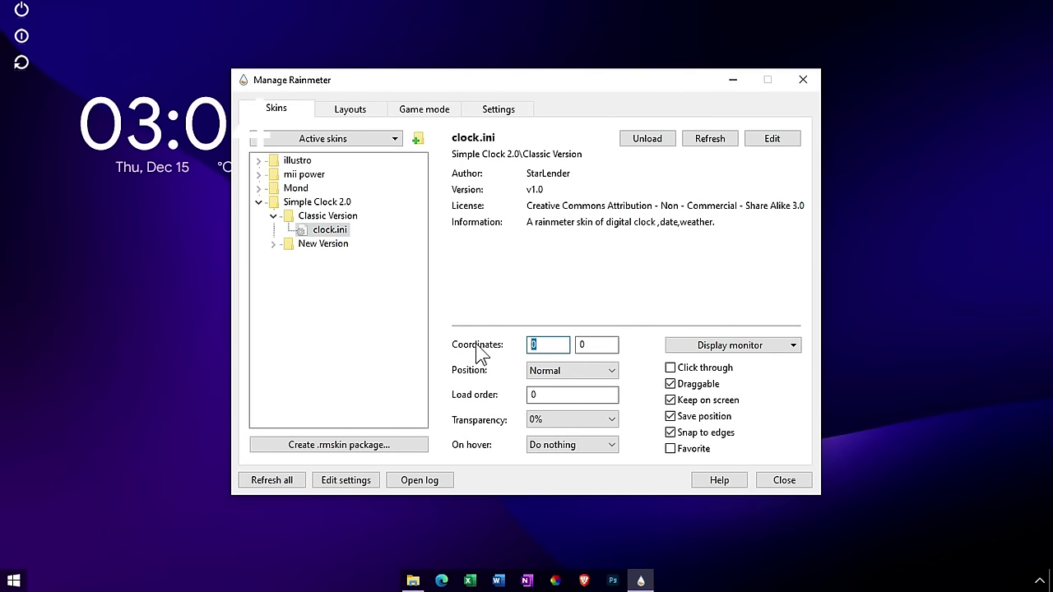
pyautogui.moveTo(152, 131); pyautogui.dragTo(156, 491)
# - Place the W.ini skin from mii power's power folder at coordinates 51, 567 with 50% transparency, and close the skin manager
pyautogui.click(258, 202)
pyautogui.click(258, 175)
pyautogui.click(273, 189)
pyautogui.doubleClick(323, 215)
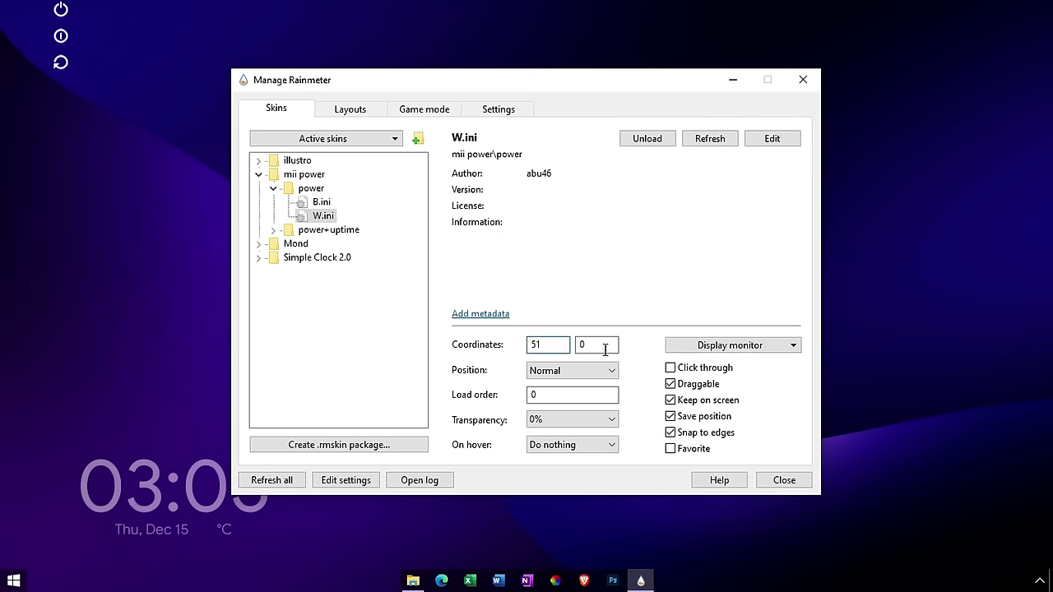
pyautogui.doubleClick(605, 349)
pyautogui.write('567')
pyautogui.scroll(-5, 565, 424)
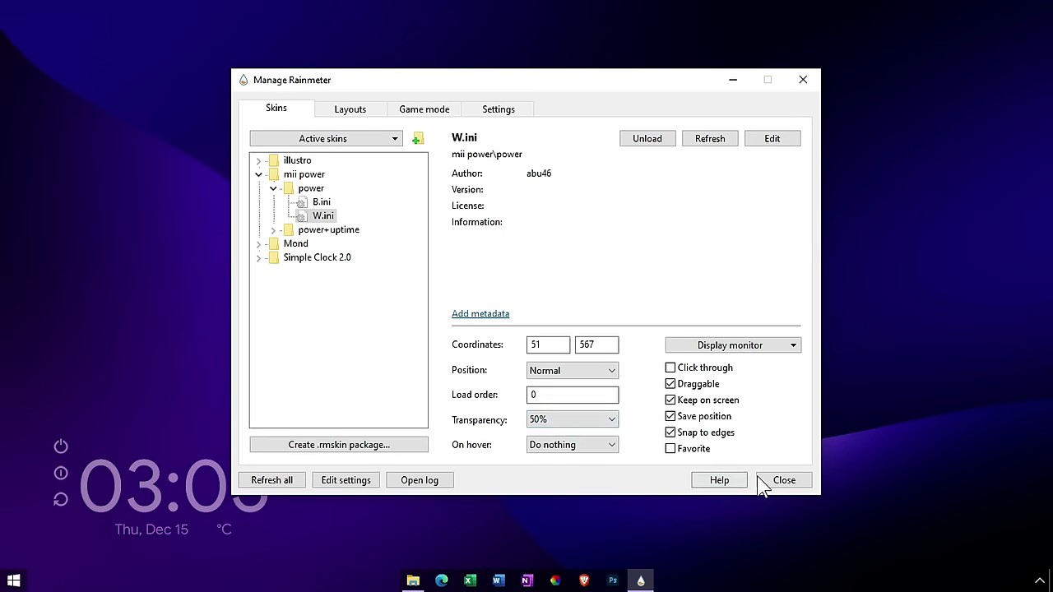
pyautogui.click(777, 482)
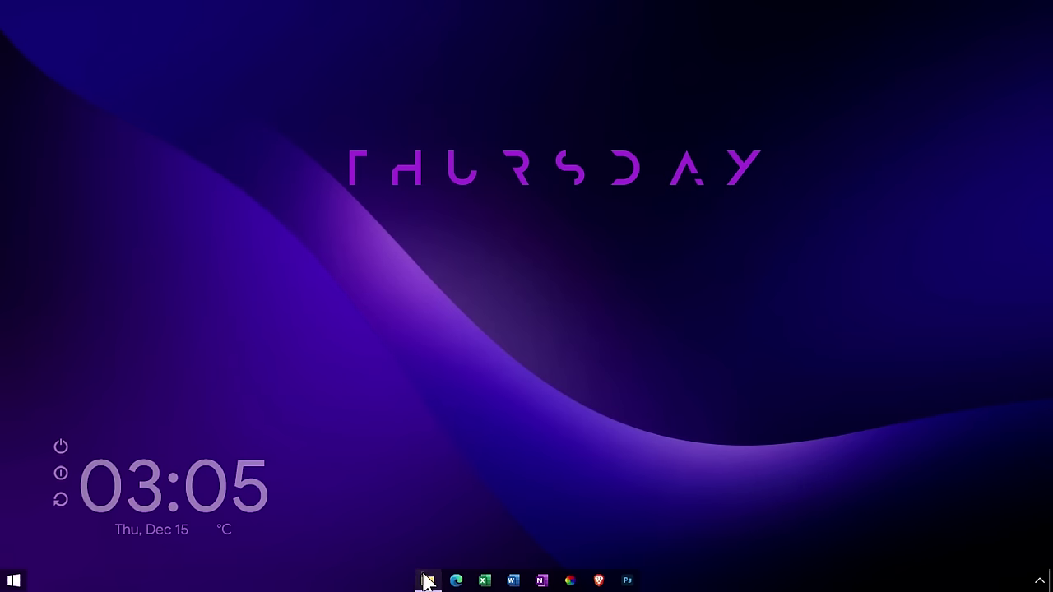
# - Install fountain_of_colors.rmskin from the Clean Desktop folder without loading its included skins, and close File Explorer
pyautogui.click(427, 579)
pyautogui.click(176, 146)
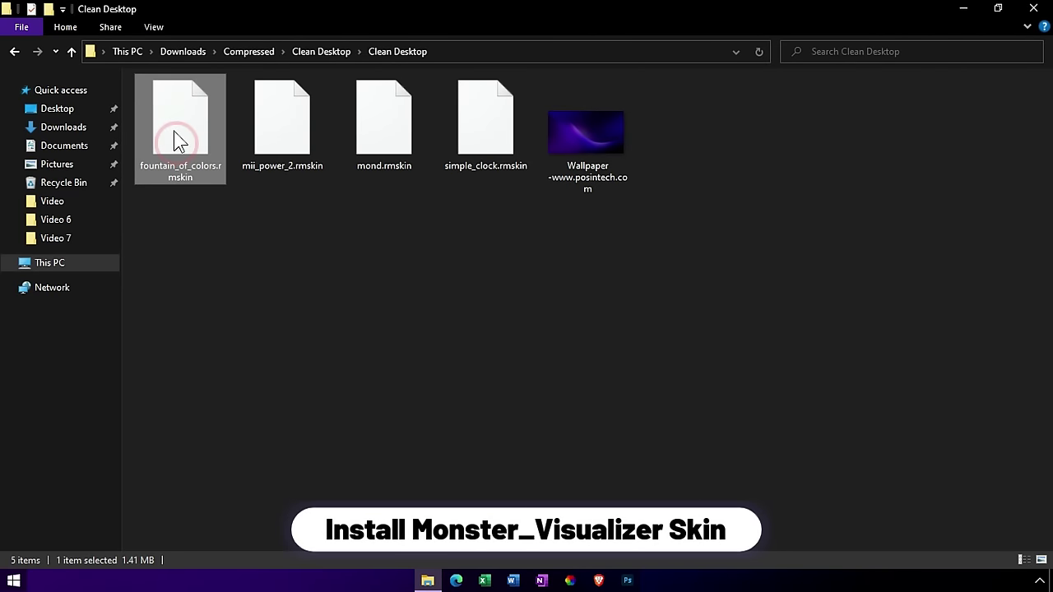
pyautogui.rightClick(174, 132)
pyautogui.click(238, 141)
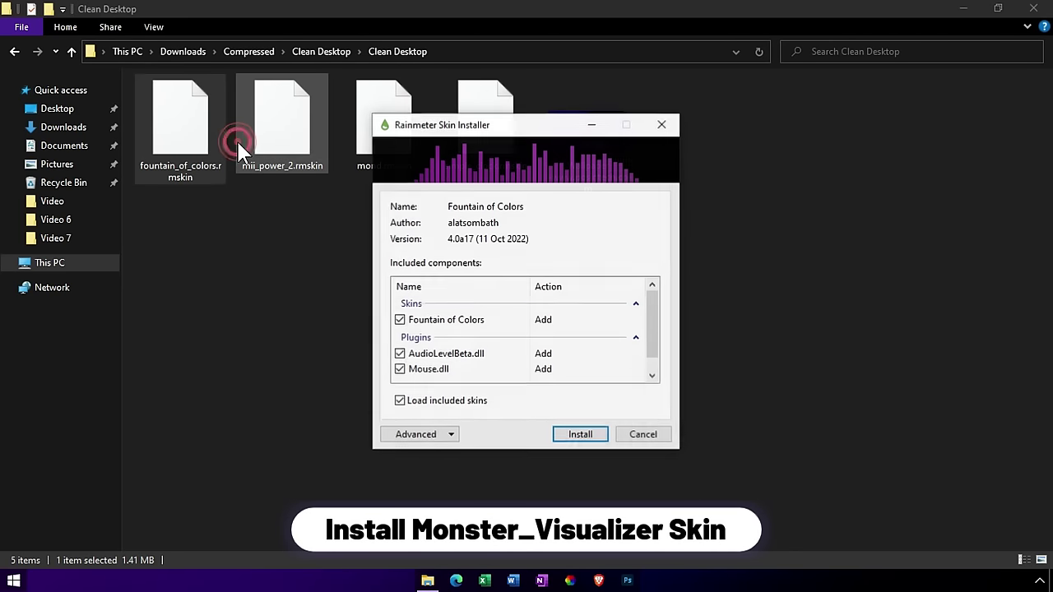
pyautogui.click(400, 402)
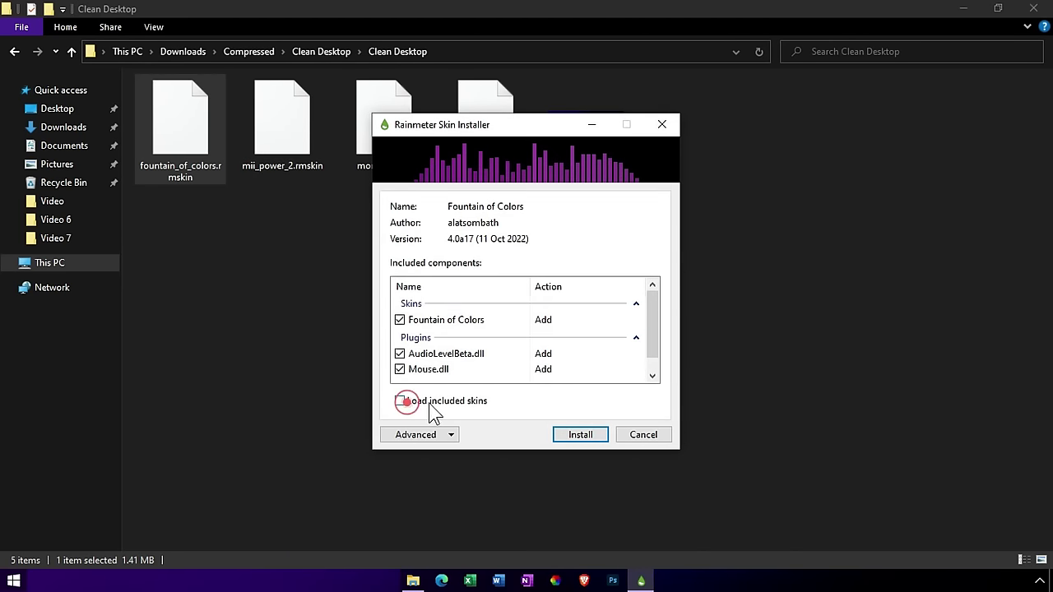
pyautogui.click(559, 436)
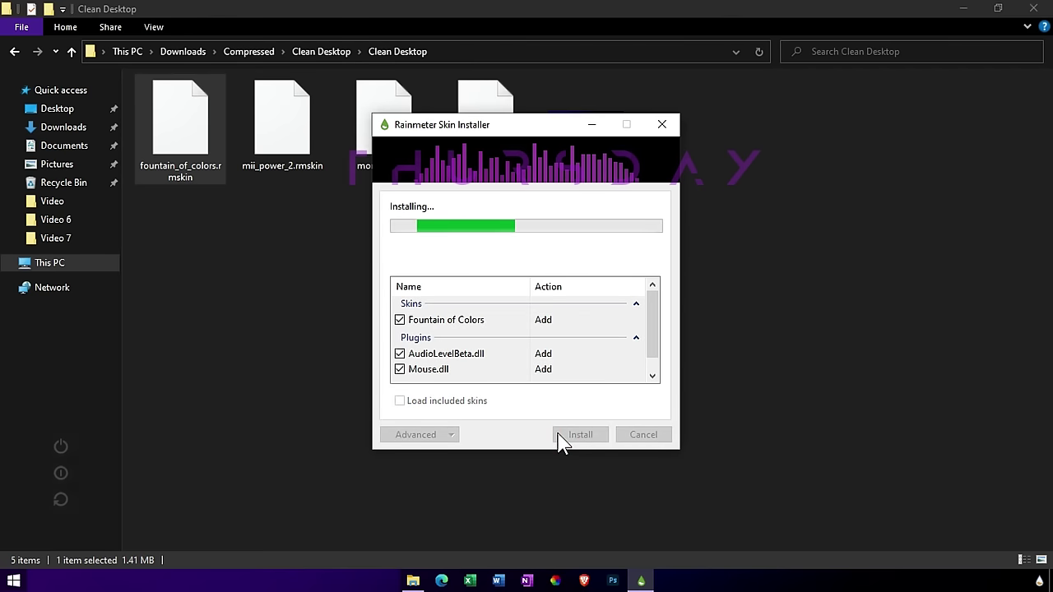
pyautogui.click(1033, 8)
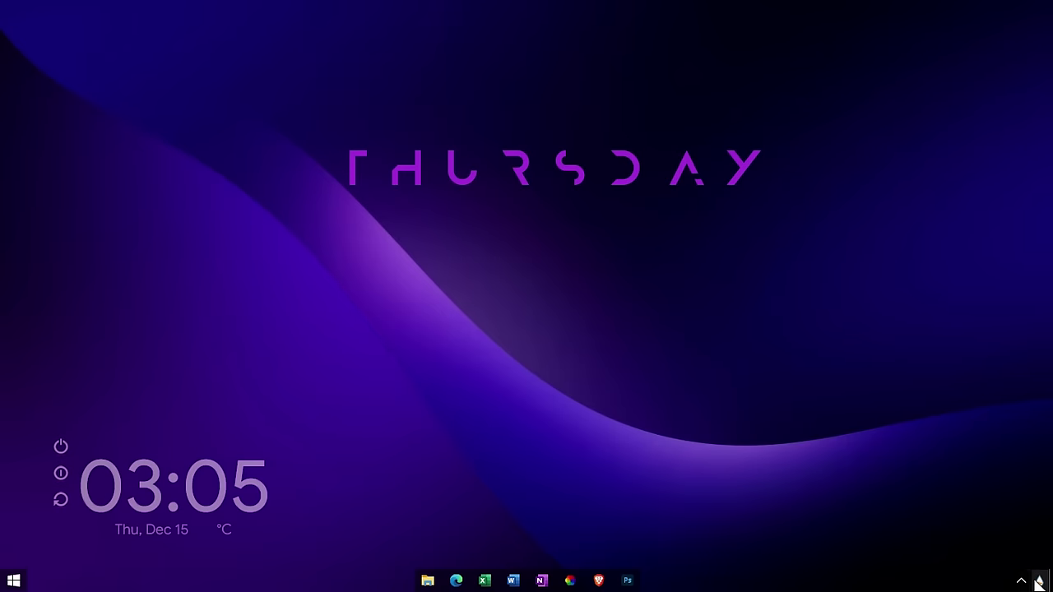
# - Open the Rainmeter skin manager and load Fountain of Colors.ini from the Fountain of Colors folder
pyautogui.click(1038, 581)
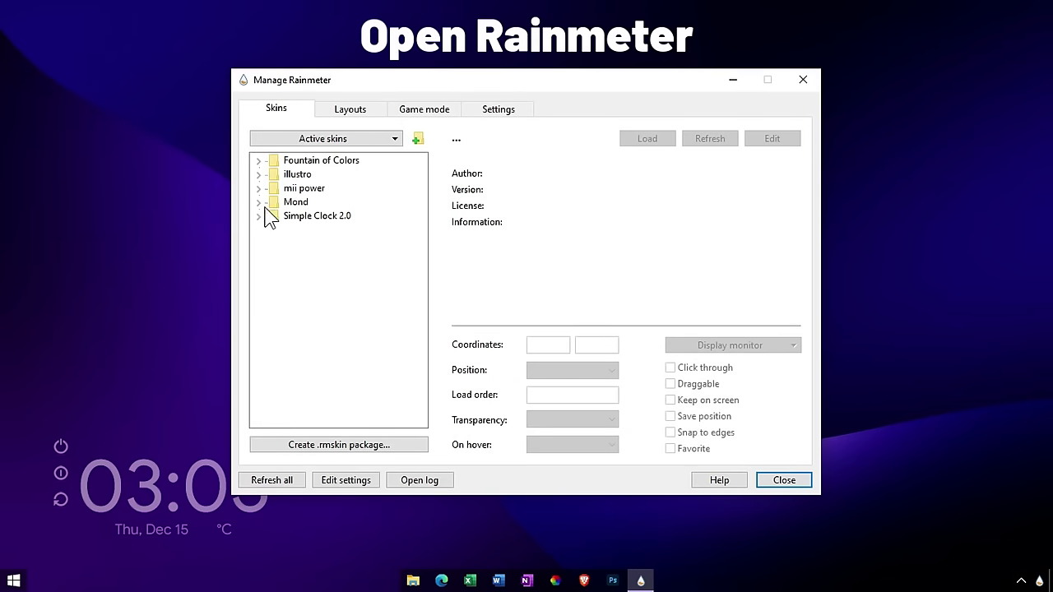
pyautogui.click(258, 160)
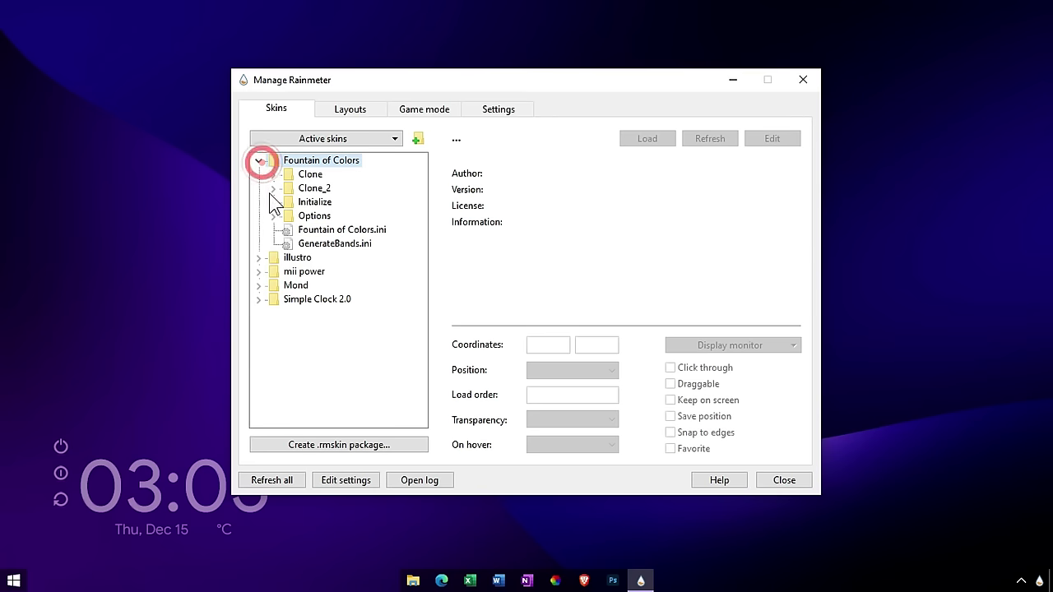
pyautogui.click(302, 229)
pyautogui.rightClick(305, 232)
pyautogui.click(315, 237)
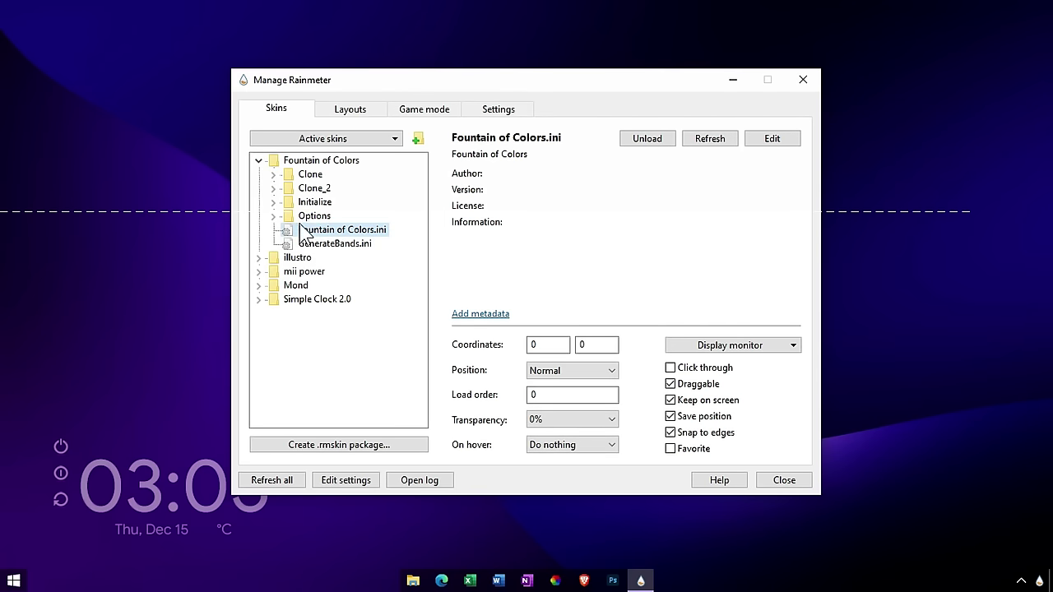
# - Load the styling.ini skin from Fountain of Colors' Options folder
pyautogui.click(273, 216)
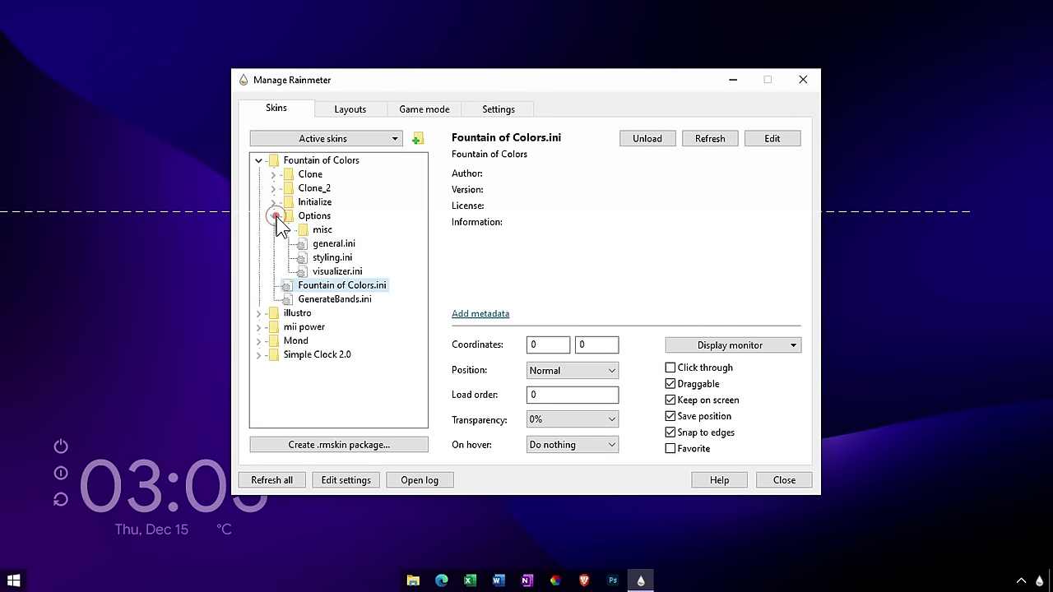
pyautogui.click(329, 271)
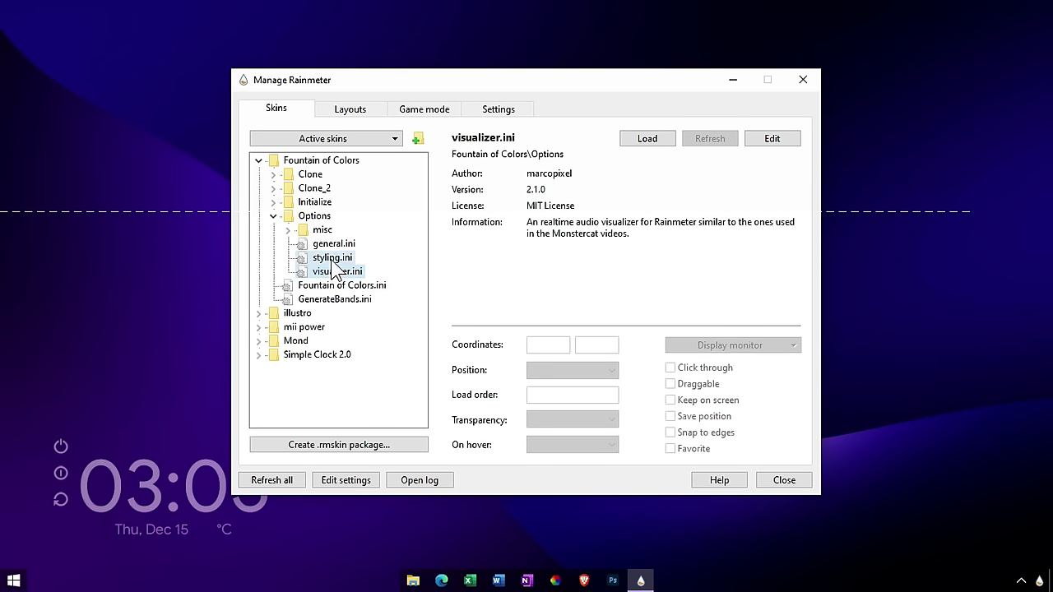
pyautogui.rightClick(334, 258)
pyautogui.click(349, 267)
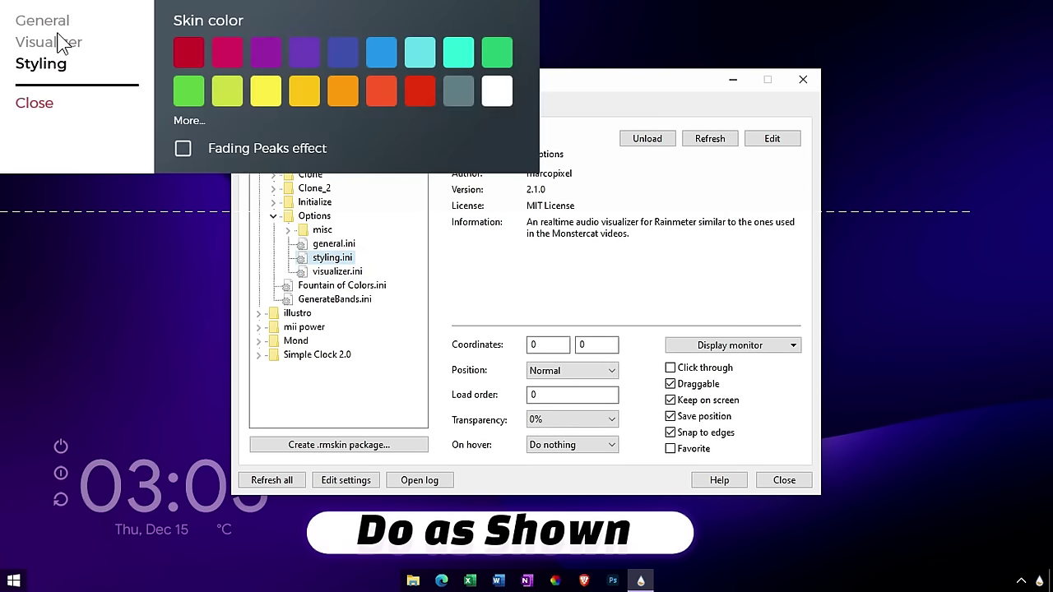
# - Set the visualizer height to 219px and increase its rotation angle until the bars run vertically
pyautogui.click(44, 20)
pyautogui.click(303, 19)
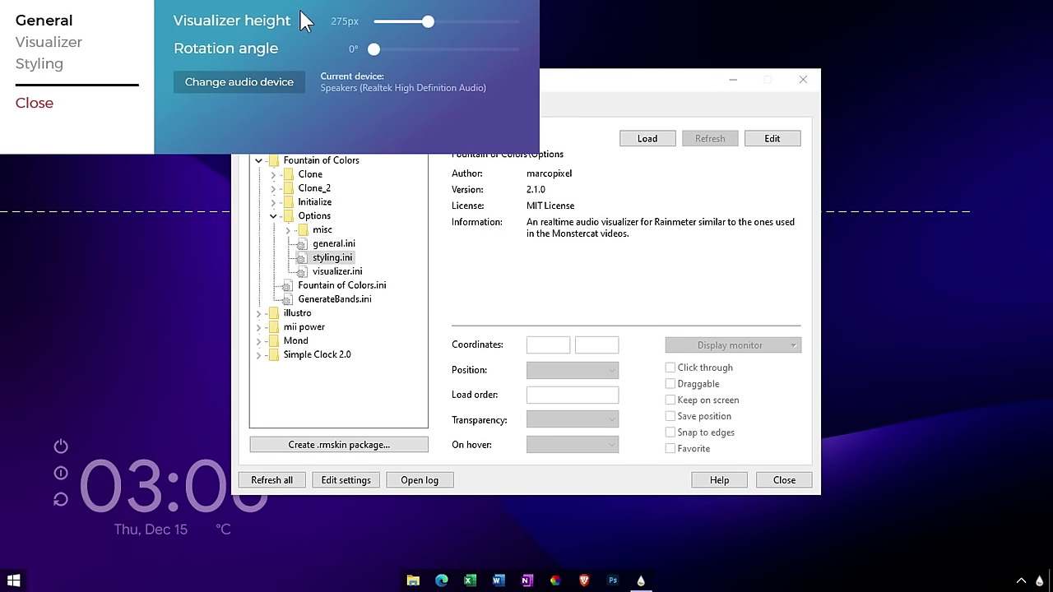
pyautogui.moveTo(428, 22); pyautogui.dragTo(415, 22)
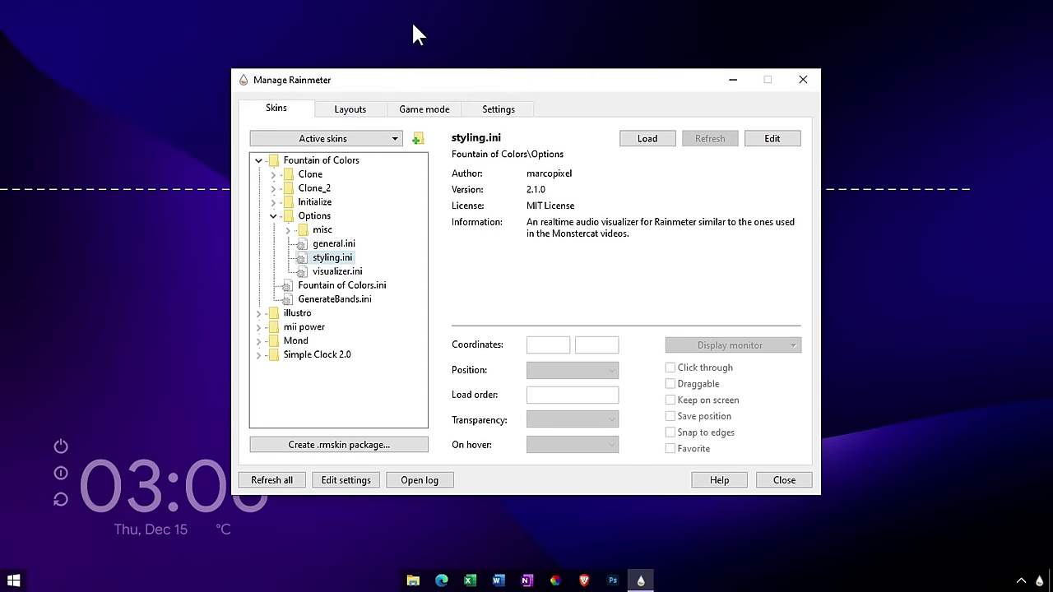
pyautogui.moveTo(172, 186)
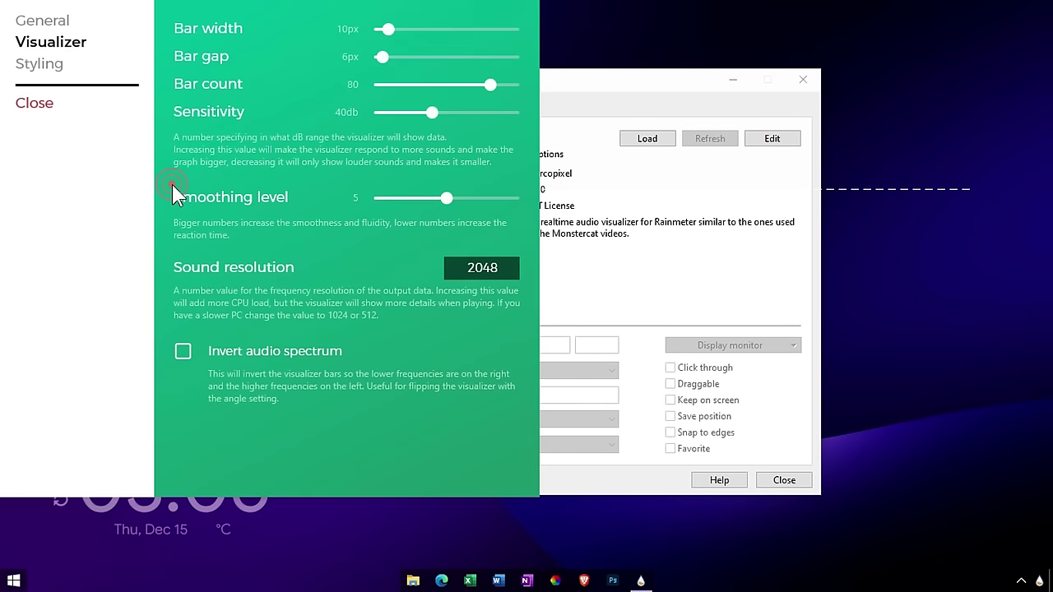
pyautogui.click(57, 23)
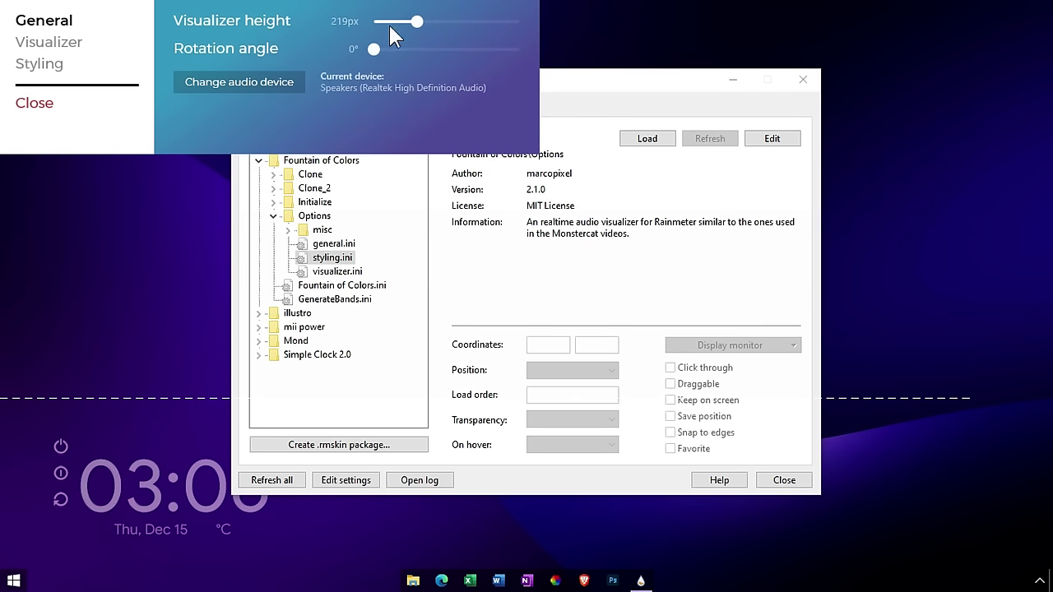
pyautogui.moveTo(376, 49); pyautogui.dragTo(410, 49)
# - Set the visualizer's bar width and bar gap to 4px each, reduce the bar count, and raise the smoothing level
pyautogui.click(71, 49)
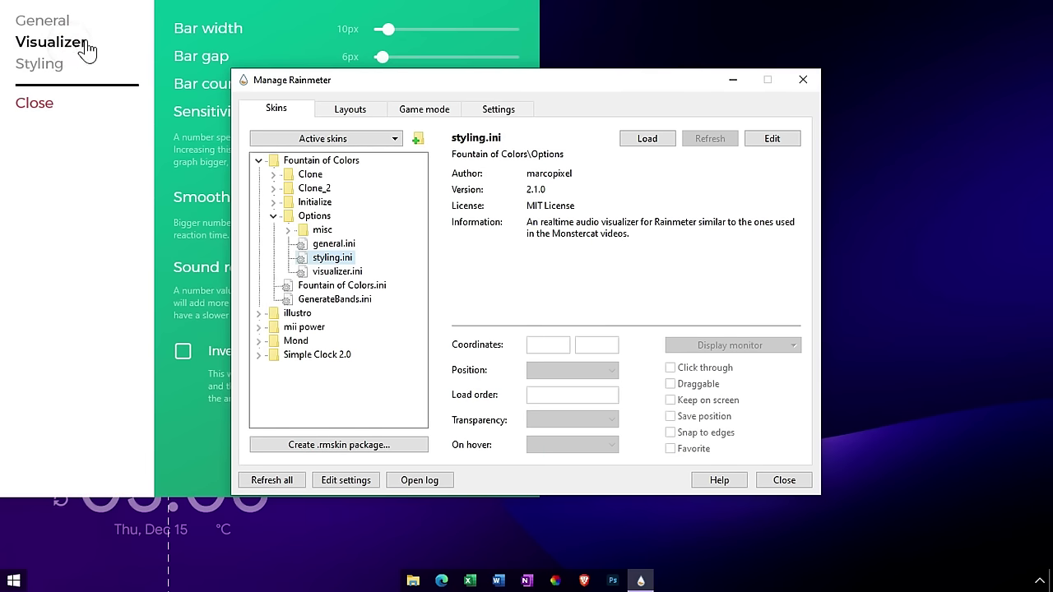
pyautogui.click(291, 18)
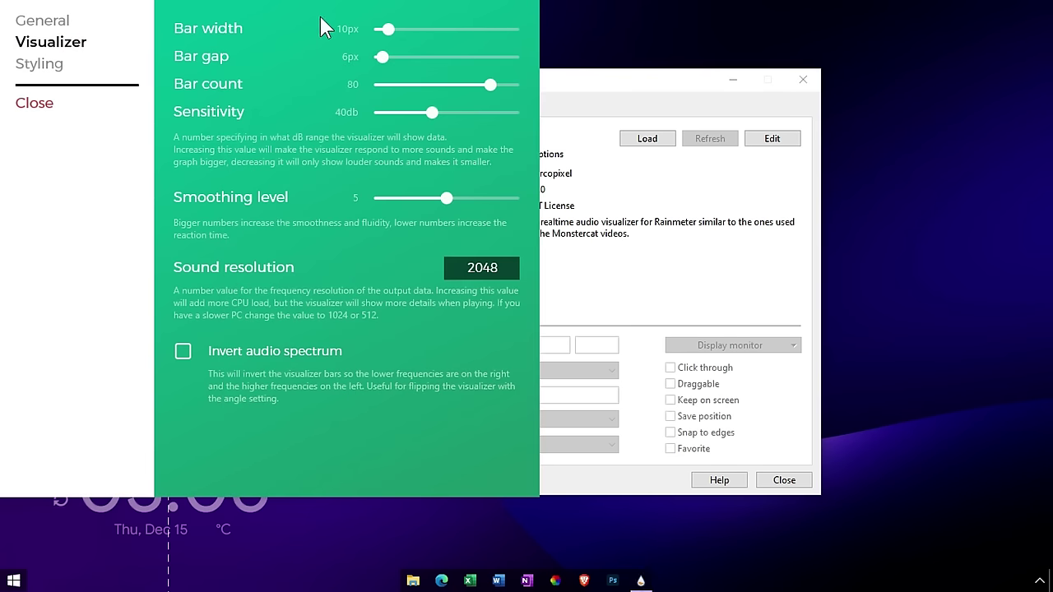
pyautogui.moveTo(388, 29); pyautogui.dragTo(379, 29)
pyautogui.click(405, 85)
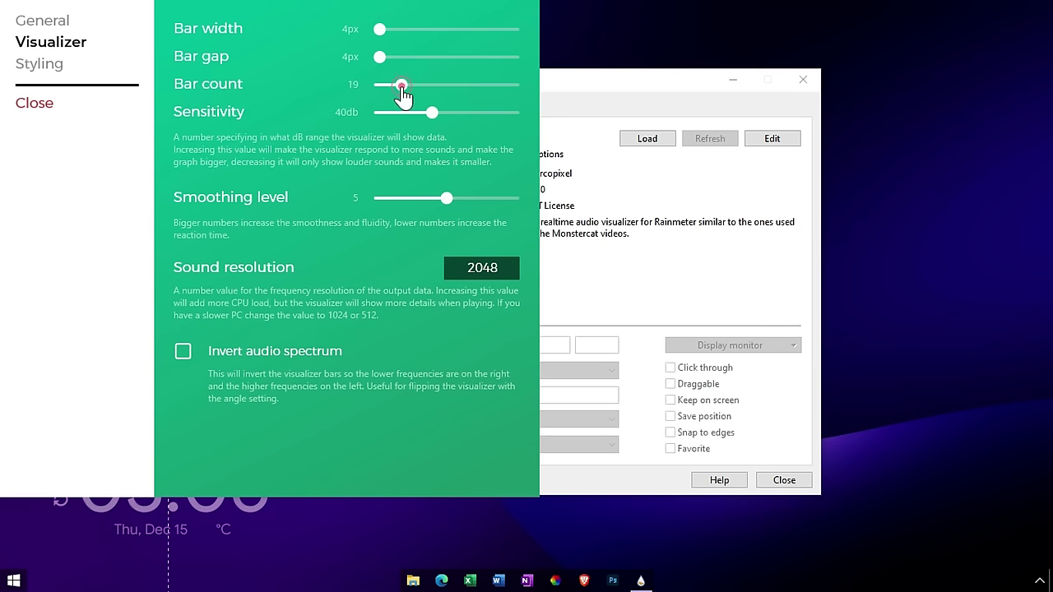
pyautogui.moveTo(406, 85); pyautogui.dragTo(413, 120)
pyautogui.moveTo(447, 204); pyautogui.dragTo(492, 205)
# - Set the visualizer's skin color to the custom RGB value 162,110,245 and close the skin's options
pyautogui.click(48, 67)
pyautogui.click(186, 57)
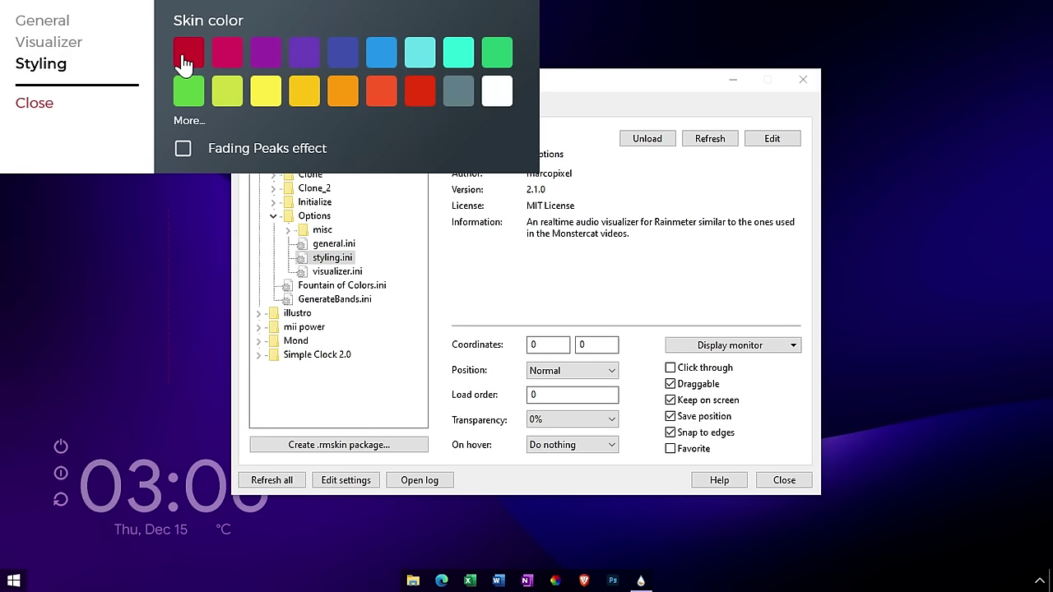
pyautogui.click(187, 121)
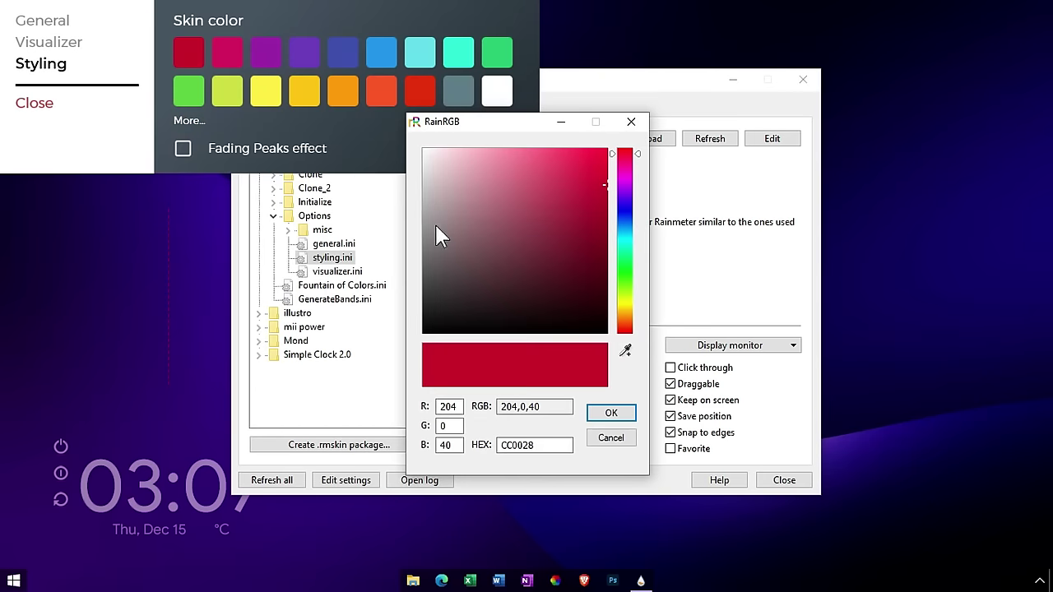
pyautogui.click(449, 406)
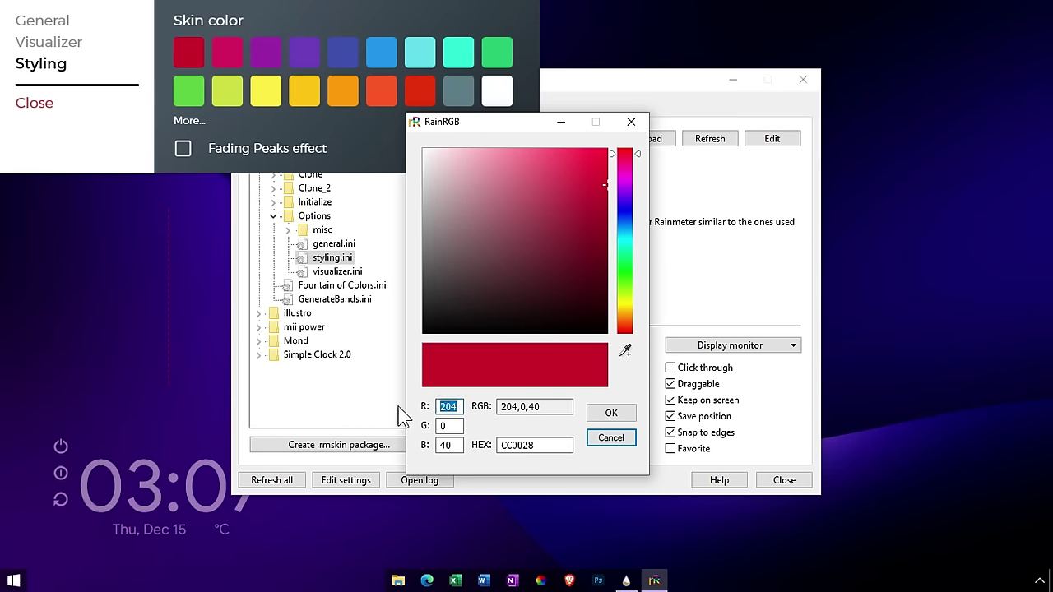
pyautogui.write('162,')
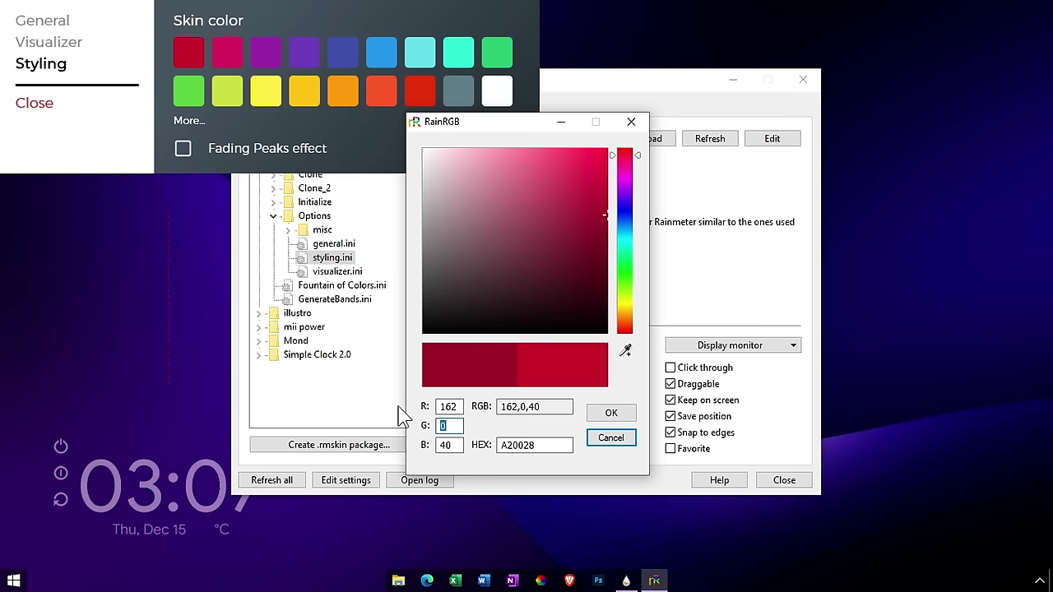
pyautogui.write('110,')
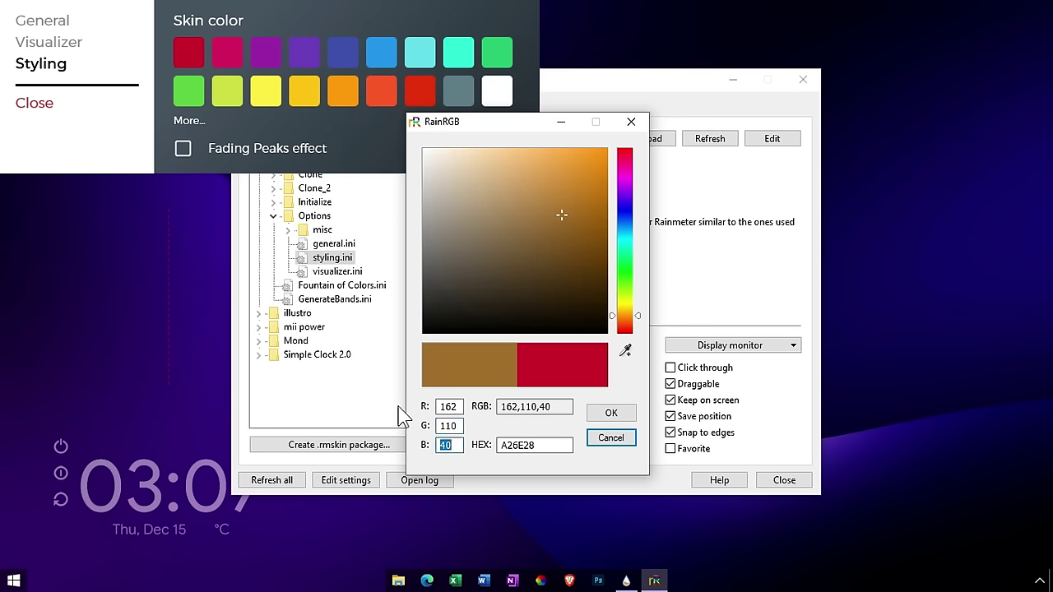
pyautogui.write('245')
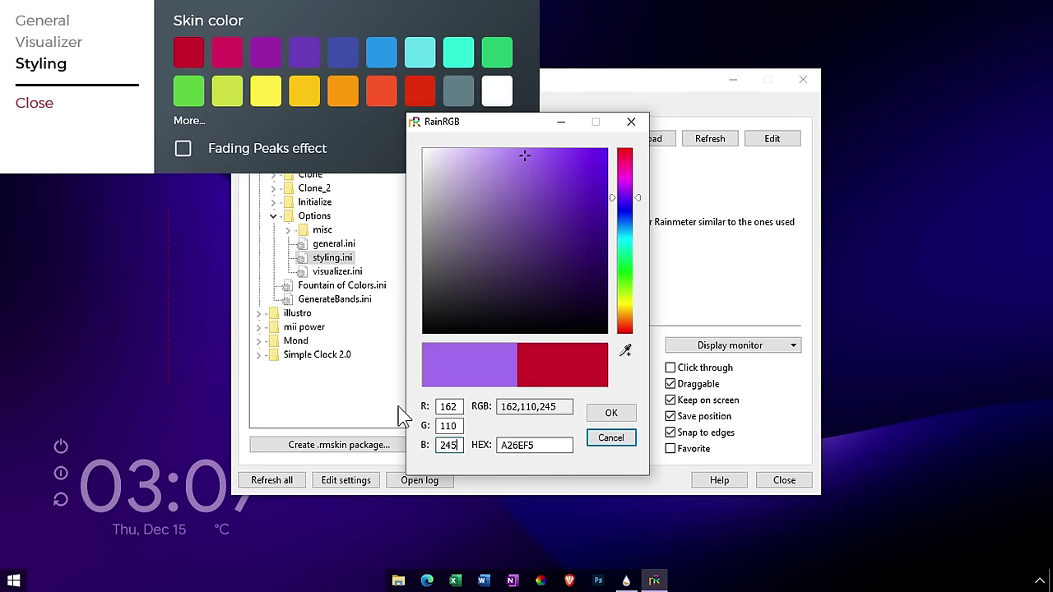
pyautogui.click(617, 412)
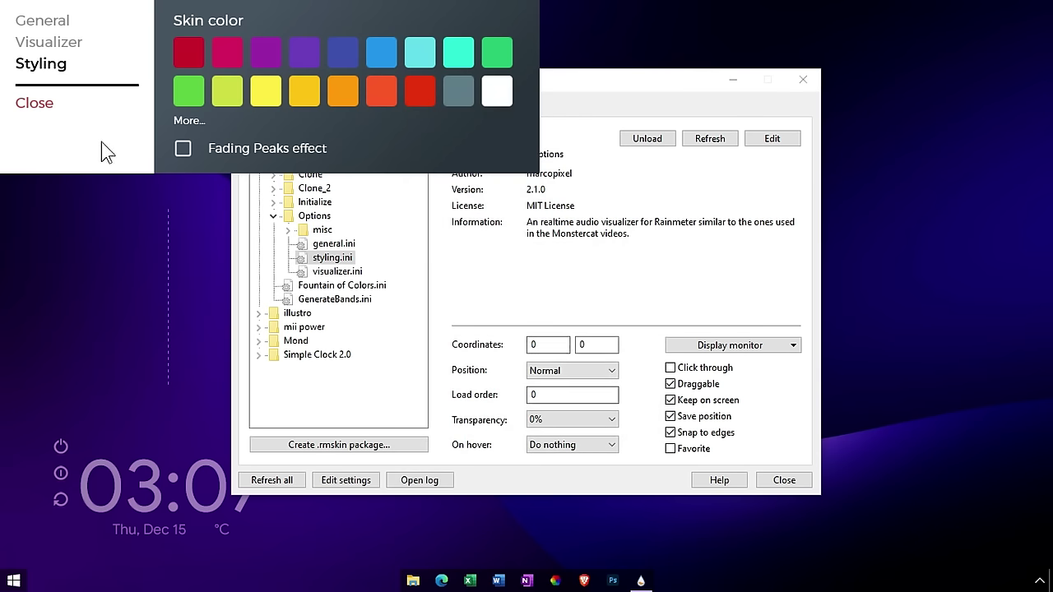
pyautogui.click(48, 107)
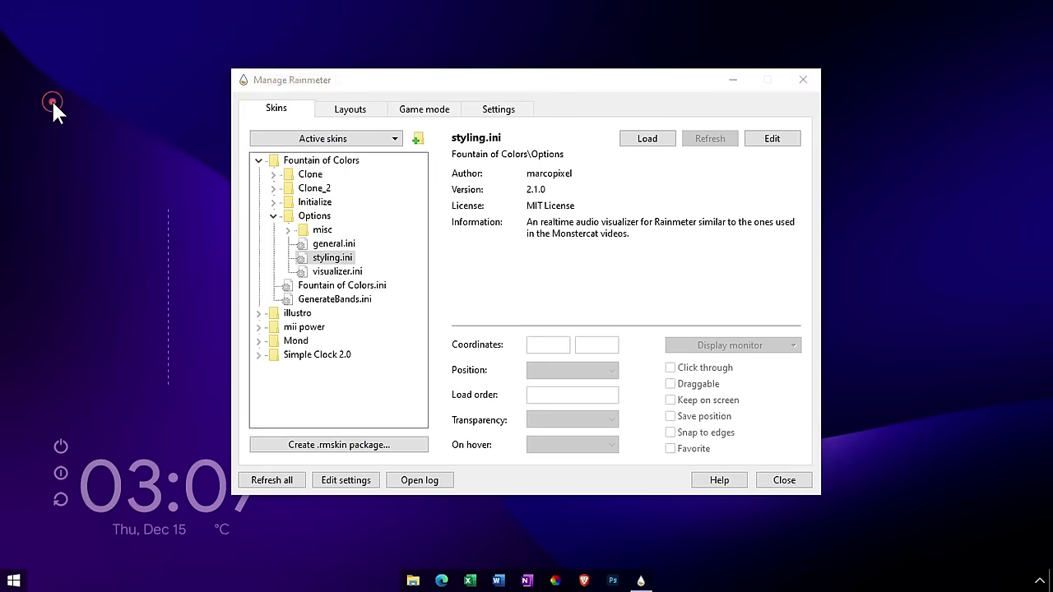
# - Set the X coordinate of the Fountain of Colors.ini skin to 1147 and clear its Y coordinate
pyautogui.click(338, 285)
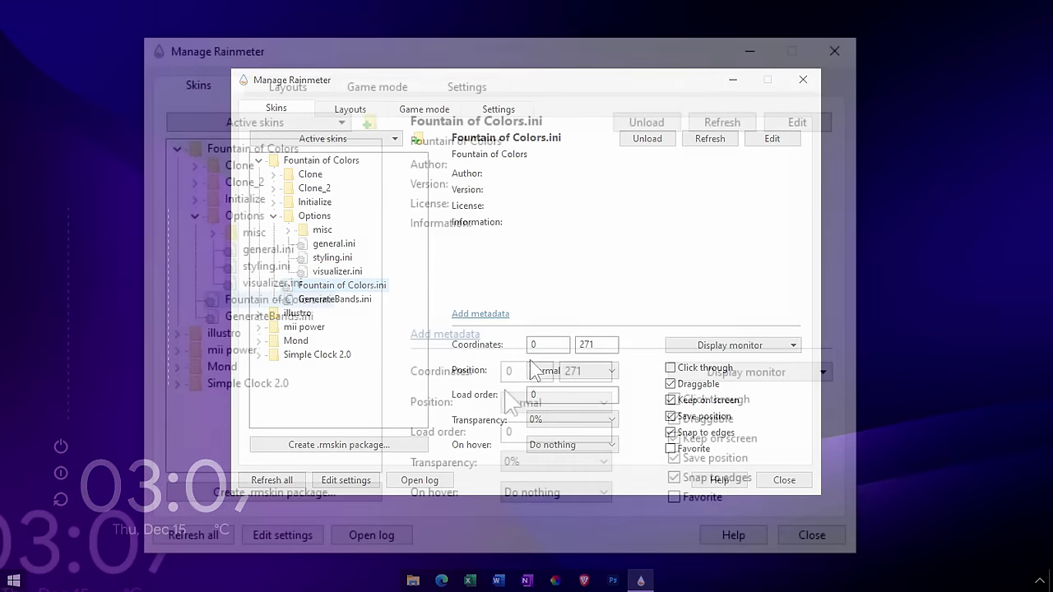
pyautogui.click(526, 371)
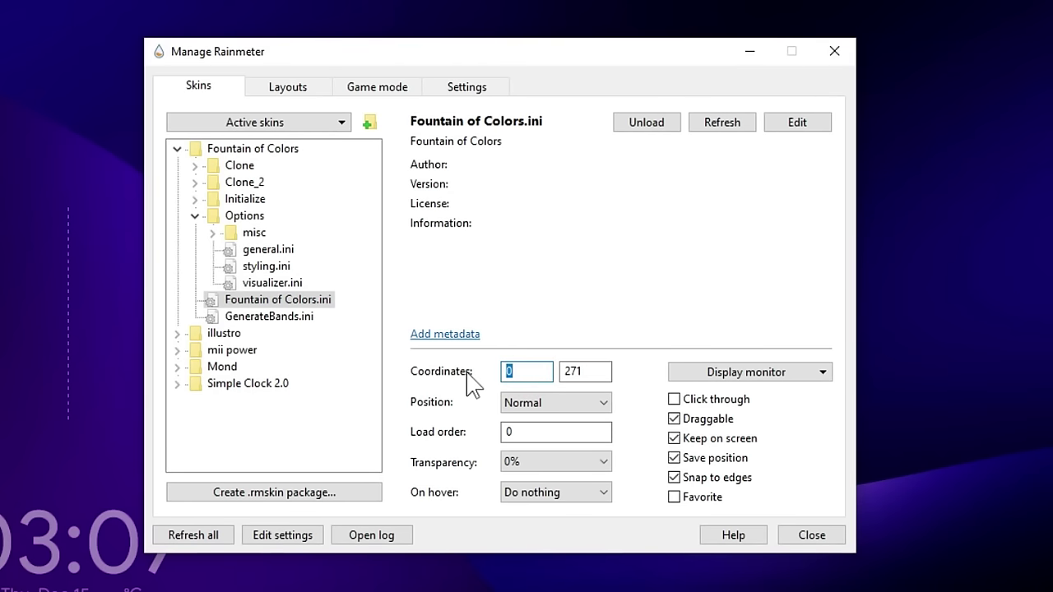
pyautogui.write('1147')
pyautogui.doubleClick(588, 371)
pyautogui.press('BackSpace')
# - Set the Fountain of Colors.ini skin's position to On desktop, enable Click through, and close the skin manager
pyautogui.click(603, 402)
pyautogui.click(590, 420)
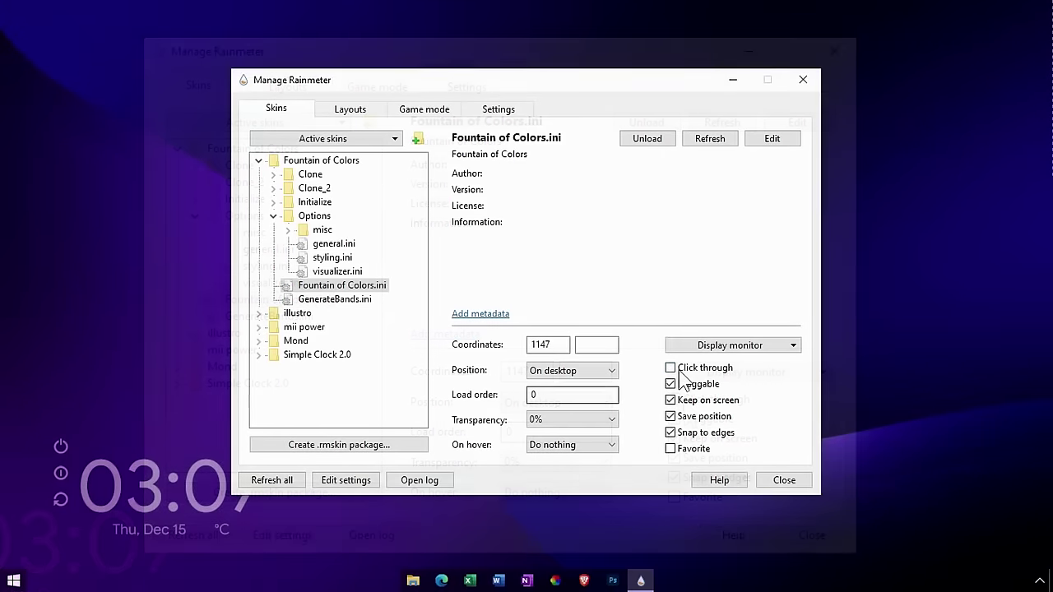
pyautogui.click(670, 368)
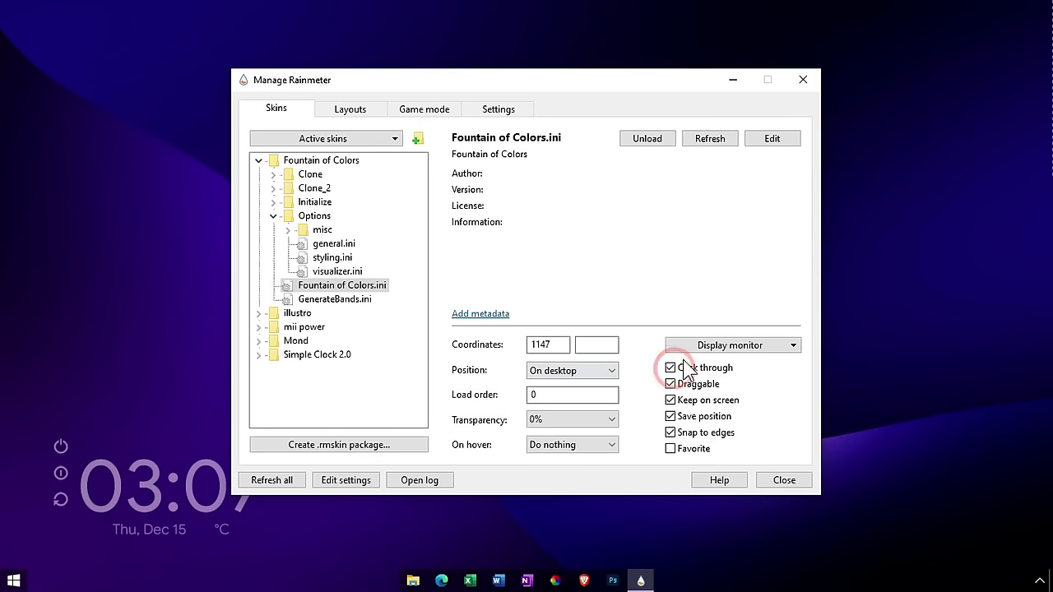
pyautogui.click(760, 484)
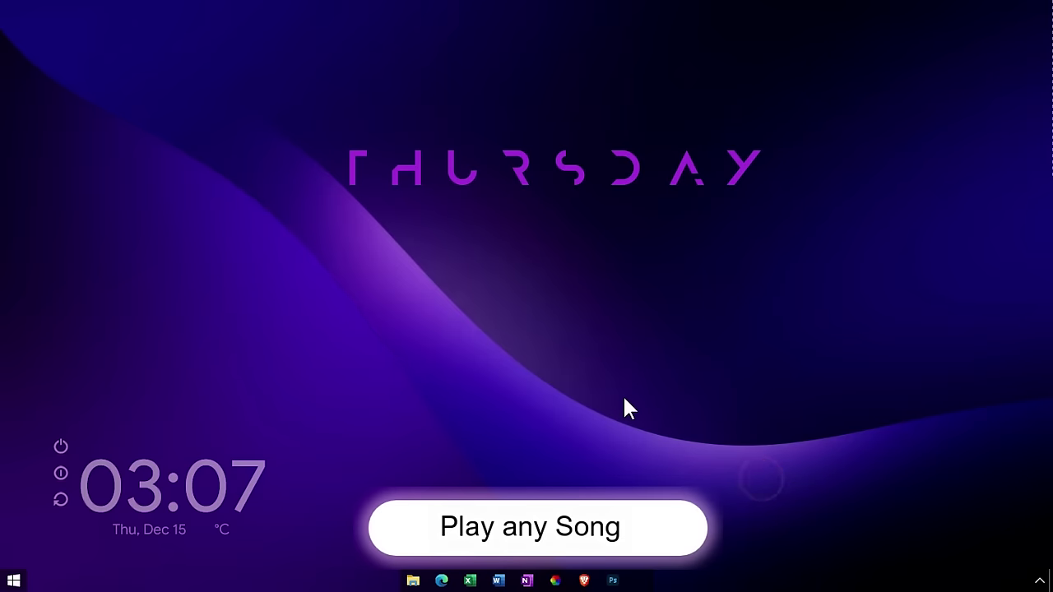
# - Open Microsoft Edge to play a song for testing the audio visualizer
pyautogui.click(623, 395)
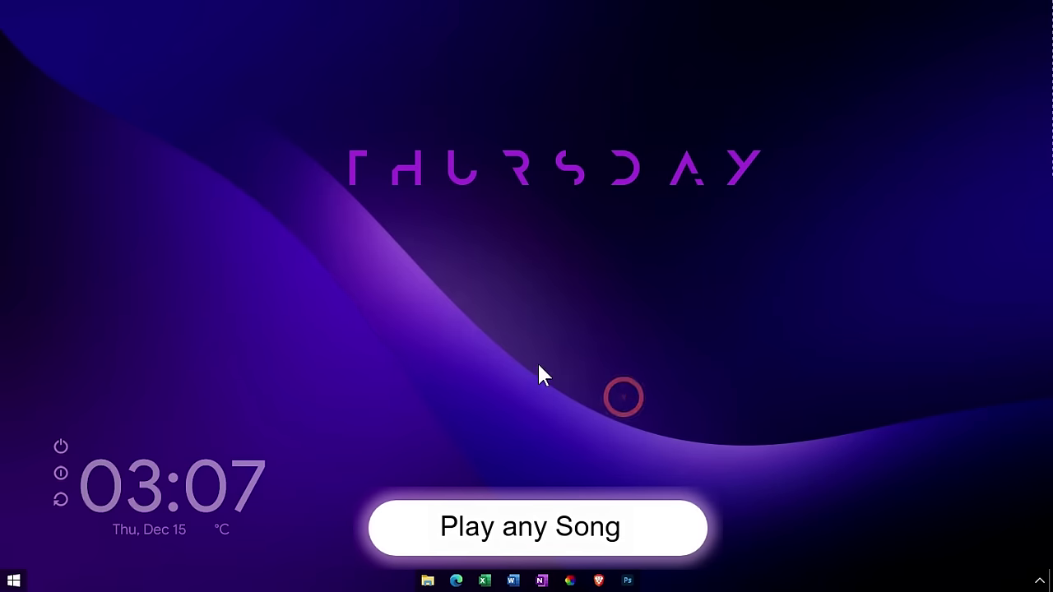
pyautogui.click(455, 580)
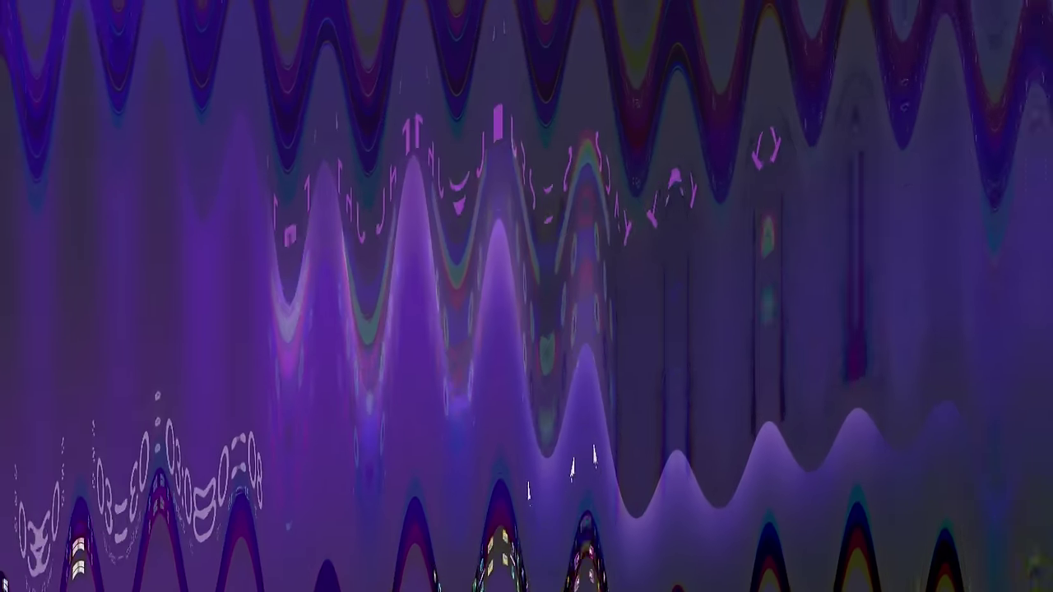